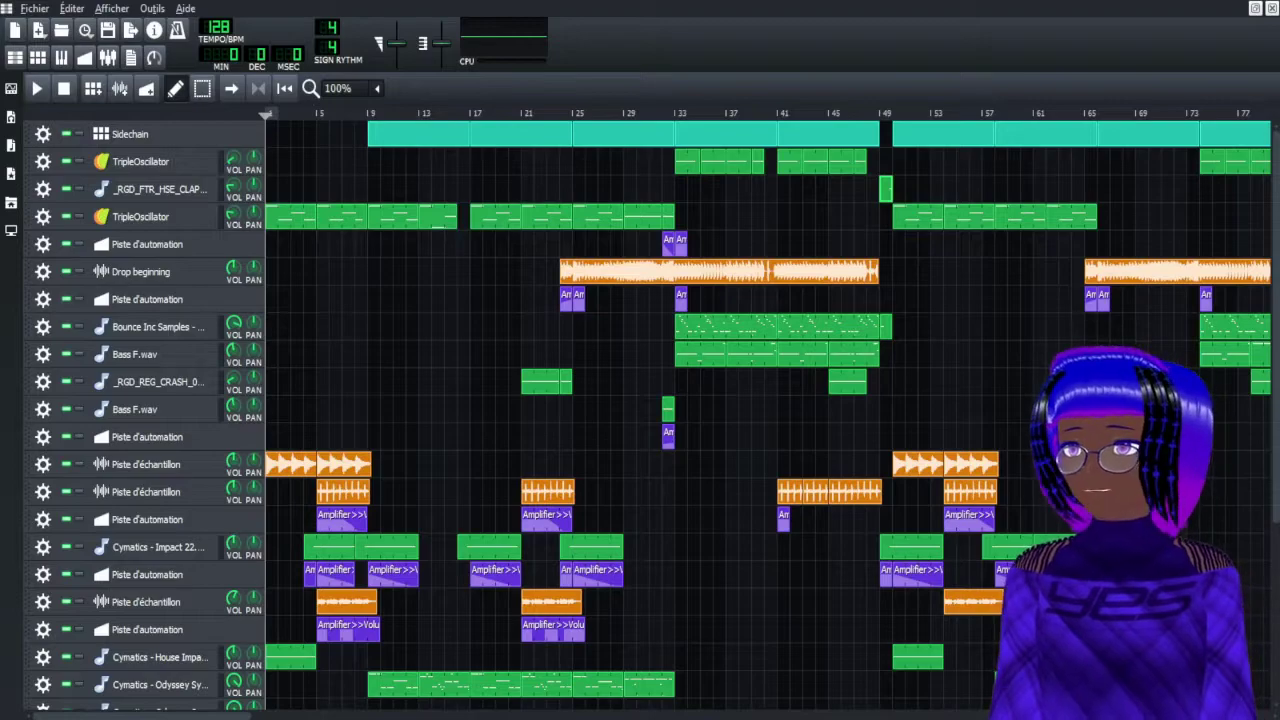
Show the installed sample packs in the computer's LMMS Samples folder, and close the file browser
{"action": "left_click", "coordinate": [11, 202]}
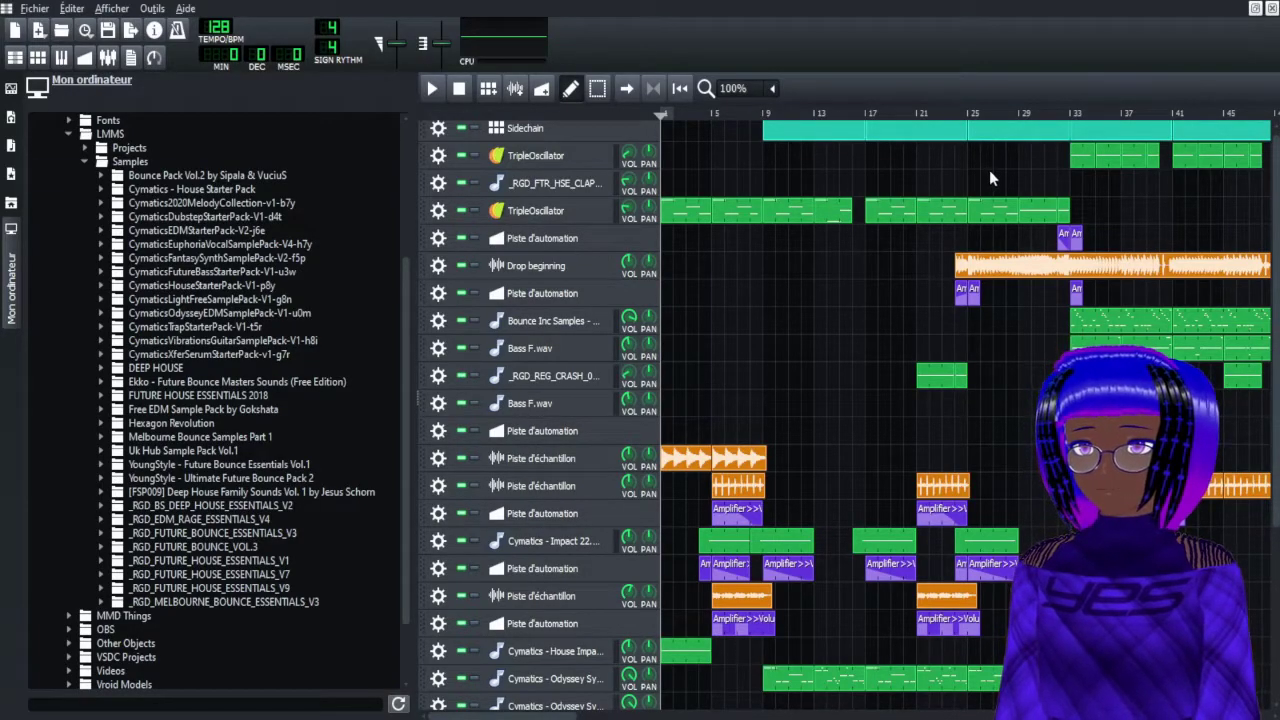
{"action": "left_click", "coordinate": [11, 228]}
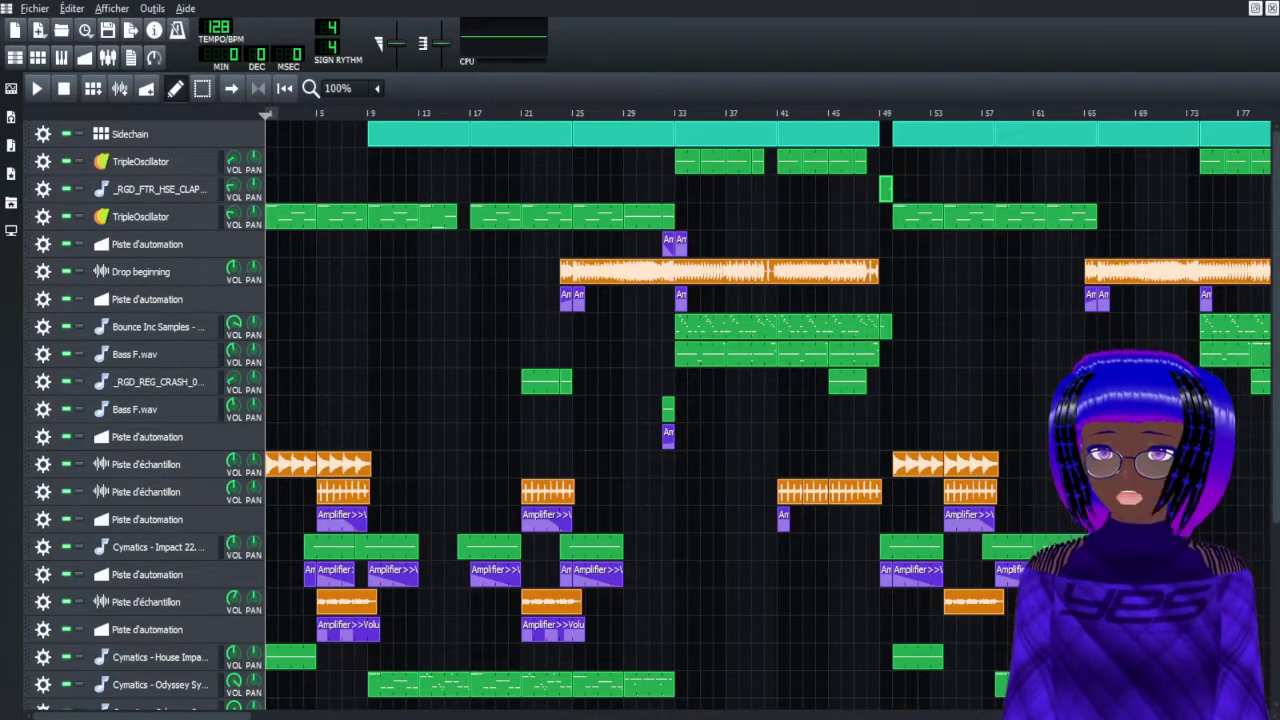
{"action": "scroll", "coordinate": [640, 415], "scroll_direction": "down", "scroll_amount": 3}
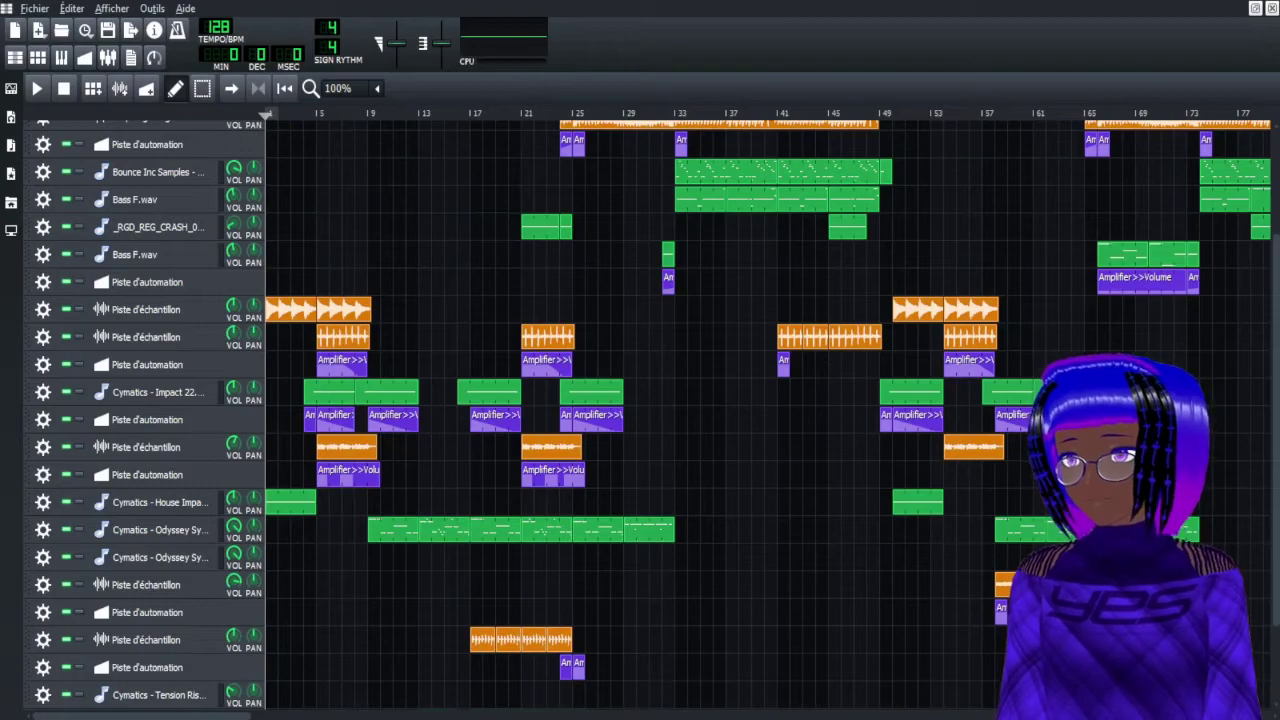
{"action": "scroll", "coordinate": [640, 415], "scroll_direction": "up", "scroll_amount": 3}
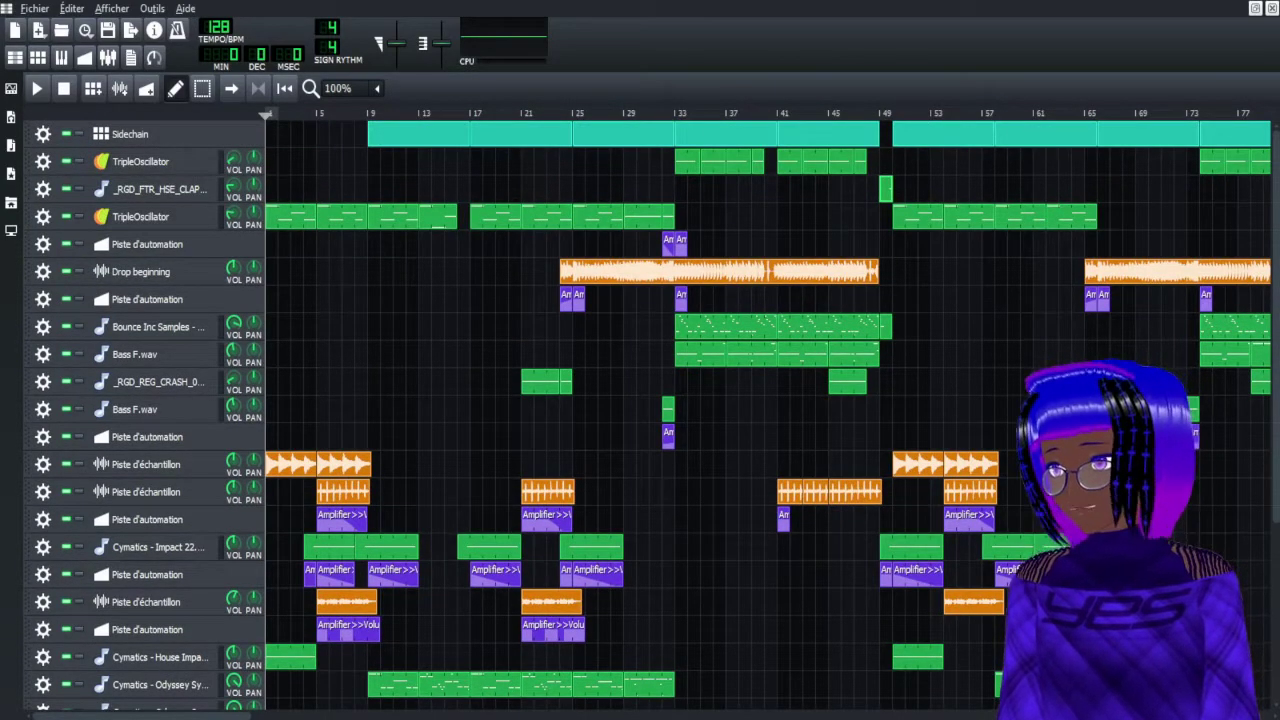
{"action": "scroll", "coordinate": [640, 415], "scroll_direction": "down", "scroll_amount": 3}
{"action": "scroll", "coordinate": [640, 415], "scroll_direction": "up", "scroll_amount": 3}
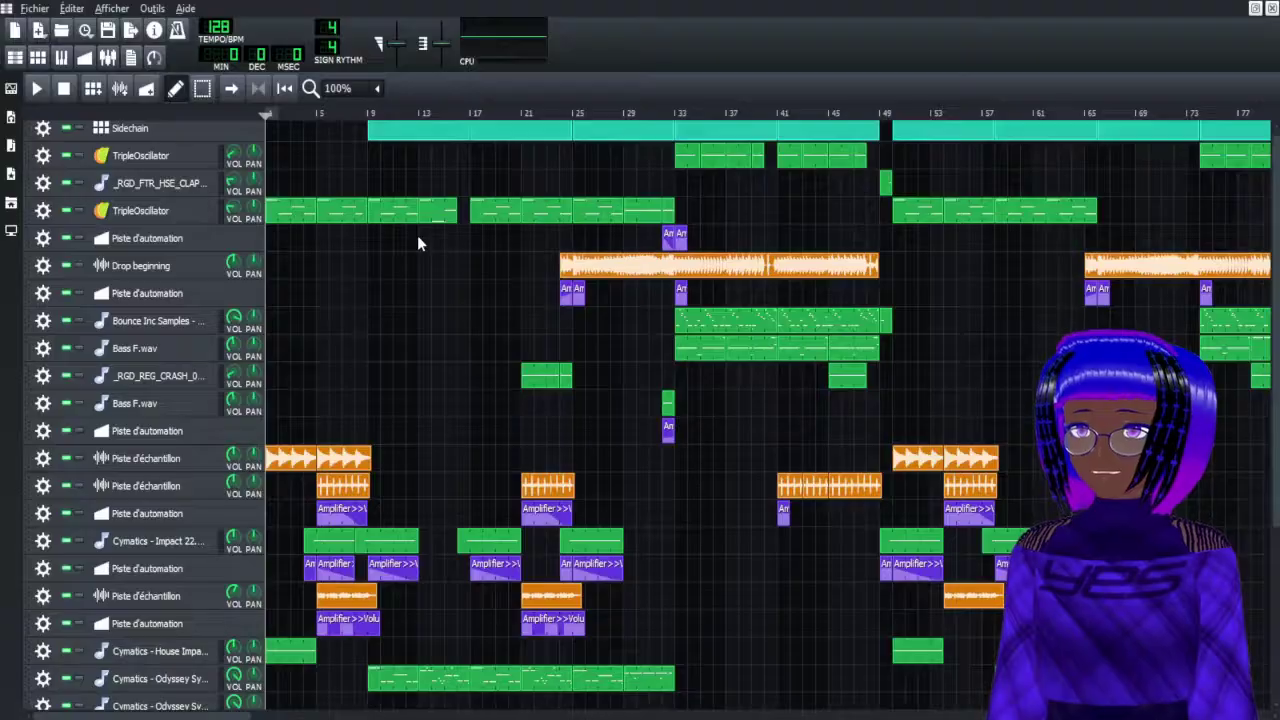
{"action": "scroll", "coordinate": [385, 330], "scroll_direction": "up", "scroll_amount": 1}
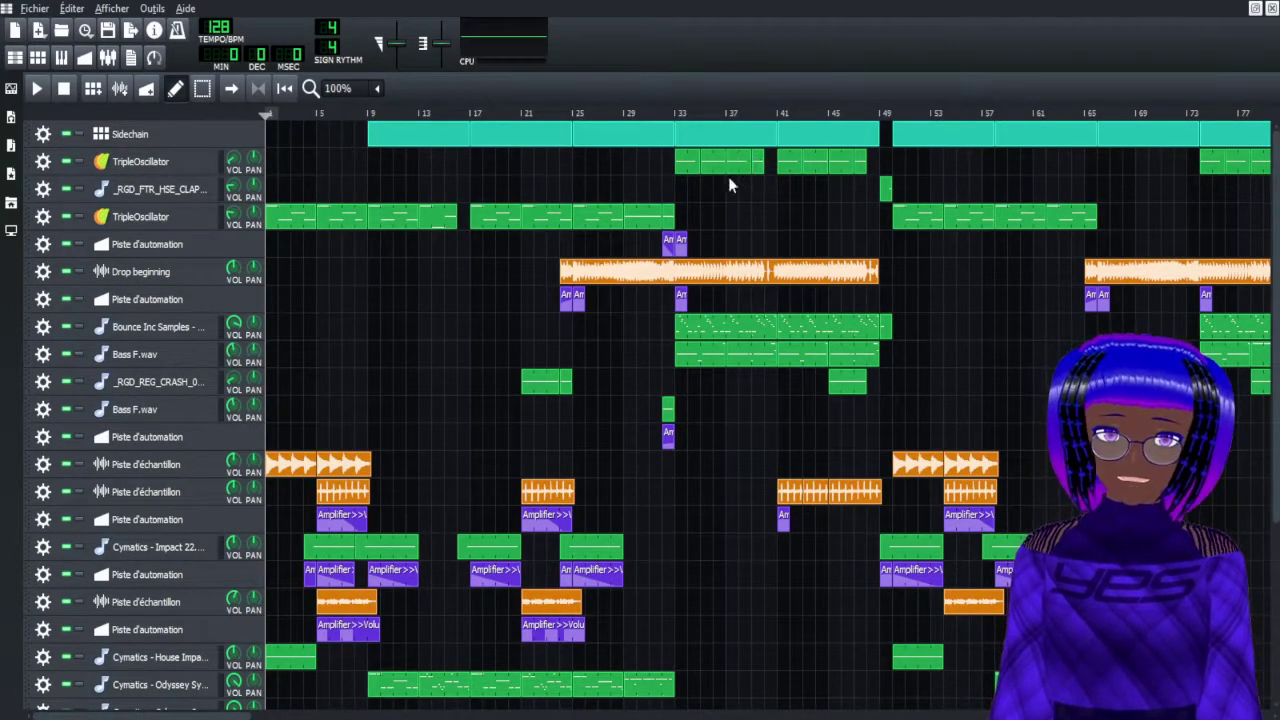
{"action": "scroll", "coordinate": [356, 318], "scroll_direction": "down", "scroll_amount": 2}
{"action": "scroll", "coordinate": [354, 322], "scroll_direction": "up", "scroll_amount": 2}
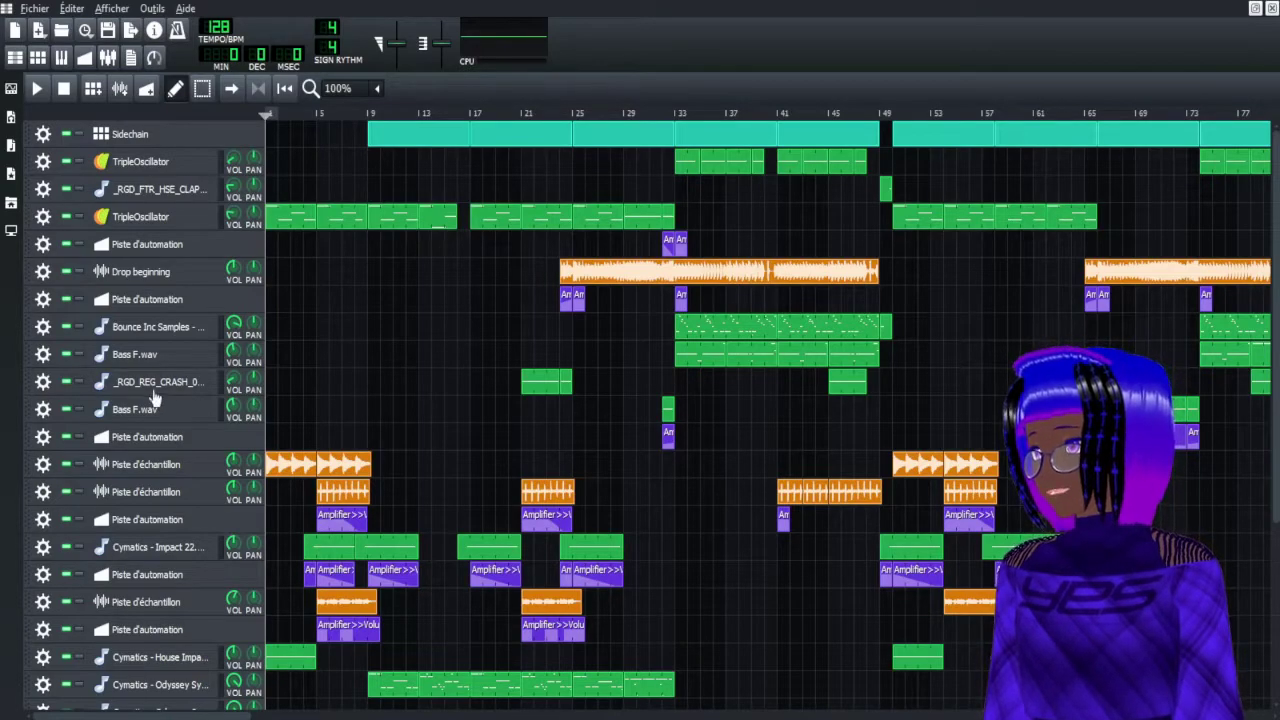
Listen to the first sample track below the automation tracks in solo from bar 1, and turn its solo off
{"action": "left_click", "coordinate": [79, 464]}
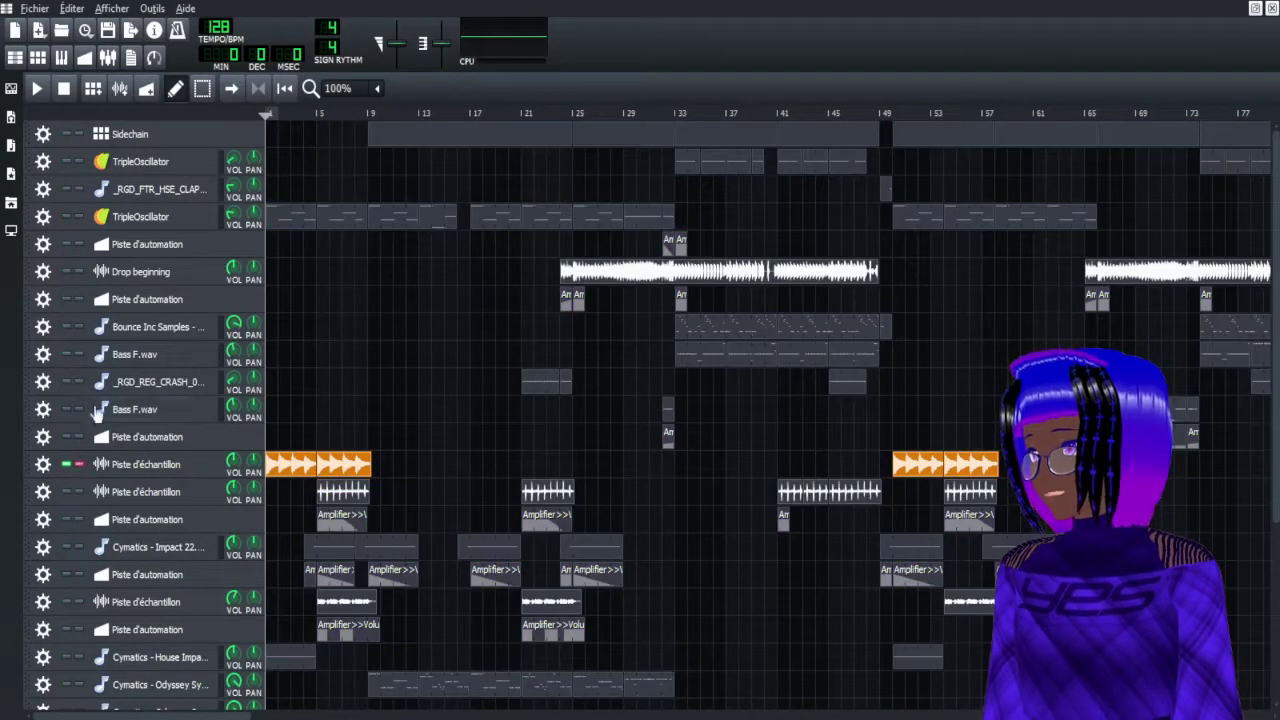
{"action": "left_click", "coordinate": [37, 89]}
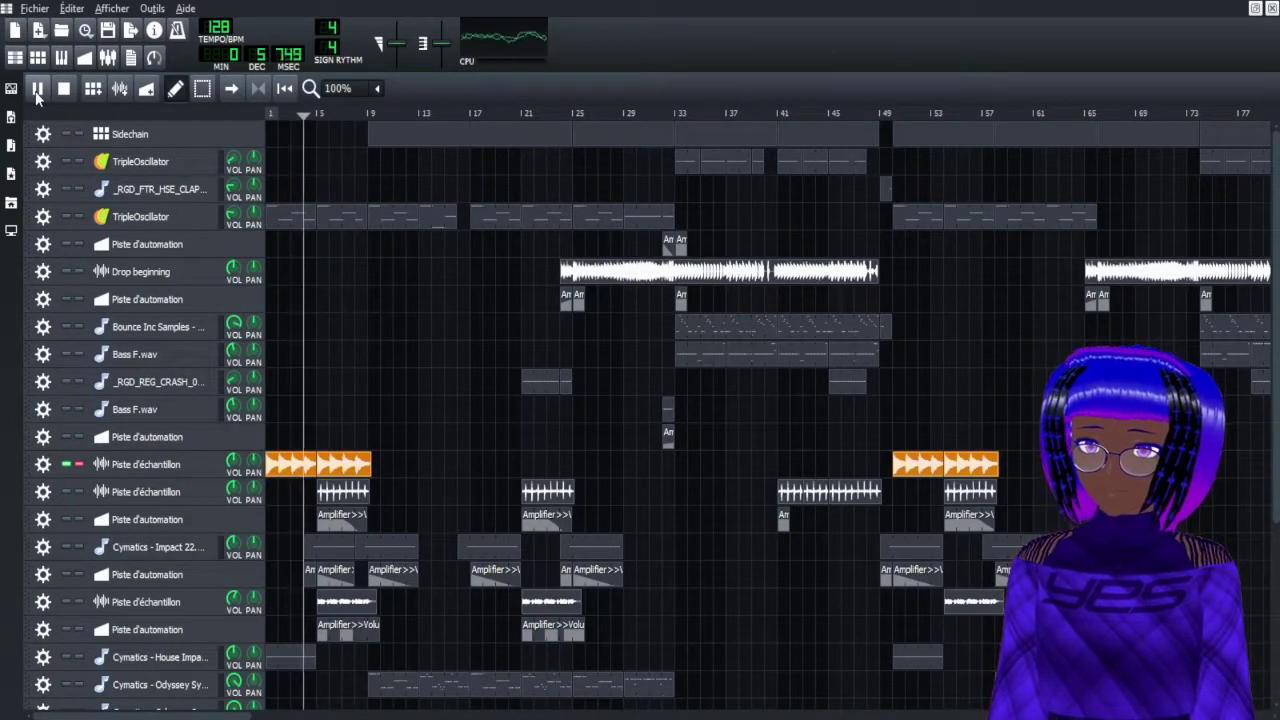
{"action": "left_click", "coordinate": [37, 90]}
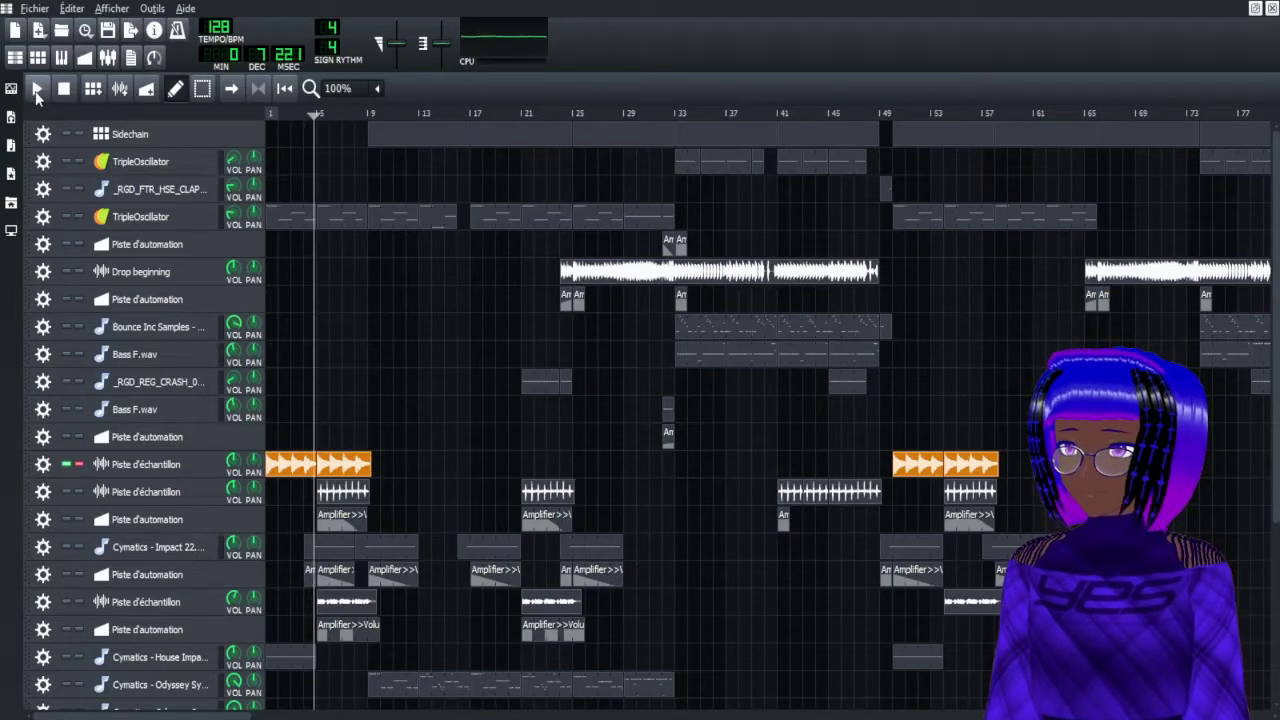
{"action": "left_click", "coordinate": [79, 464]}
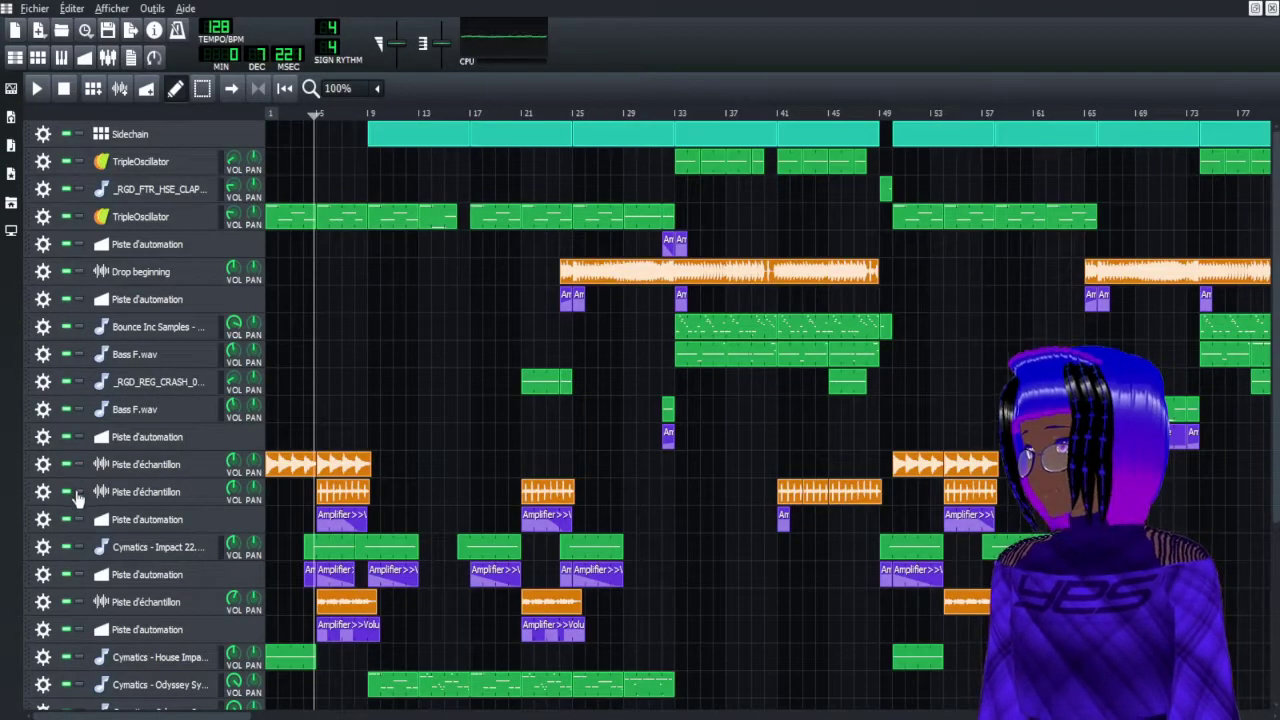
Listen to the second sample track alone around bar 5, and restore all tracks
{"action": "left_click", "coordinate": [79, 491]}
{"action": "left_click", "coordinate": [40, 89]}
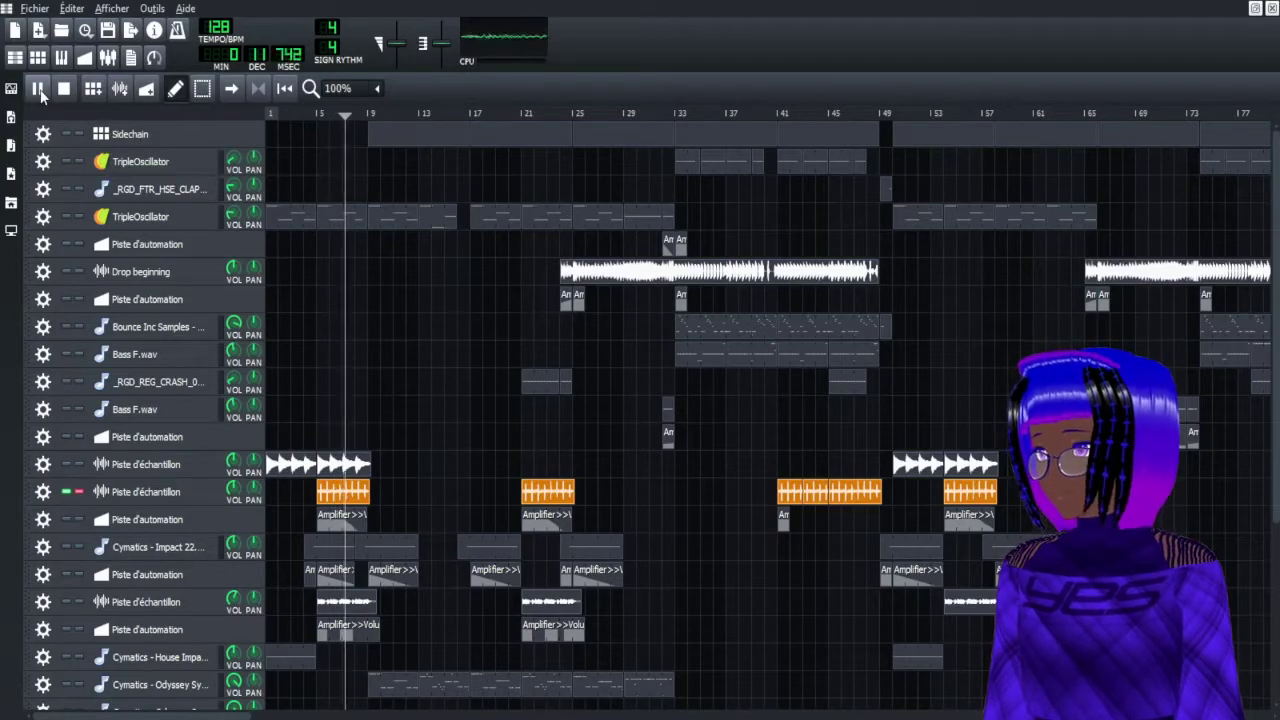
{"action": "left_click", "coordinate": [38, 89]}
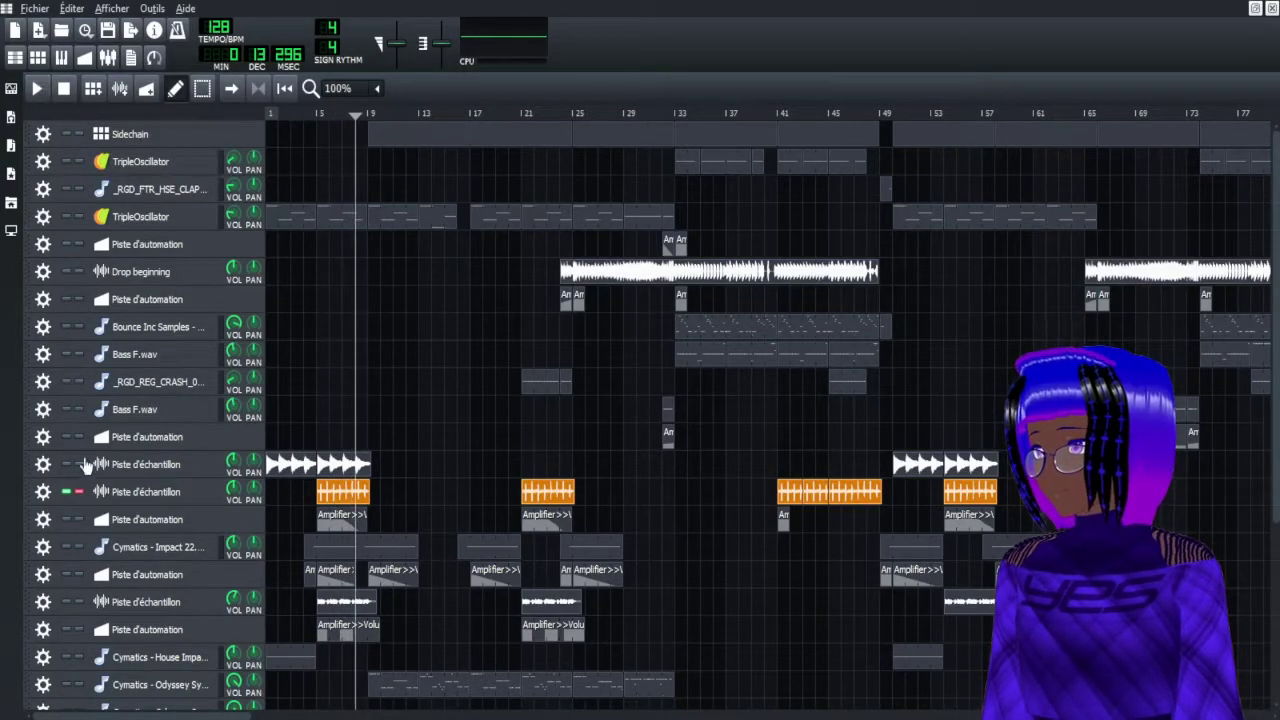
{"action": "left_click", "coordinate": [82, 491]}
Solo the sample track above Cymatics - House Impact and play its clip at bar 5
{"action": "scroll", "coordinate": [455, 403], "scroll_direction": "down", "scroll_amount": 4}
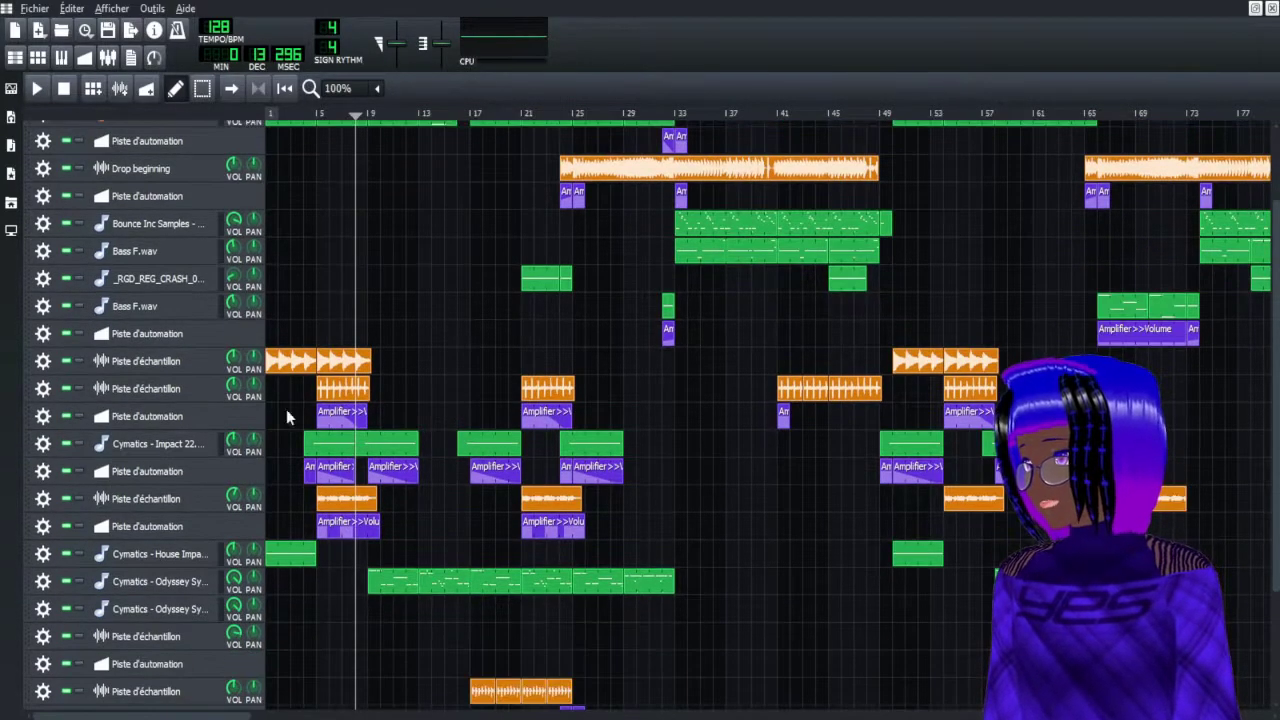
{"action": "left_click", "coordinate": [81, 503]}
{"action": "left_click", "coordinate": [313, 116]}
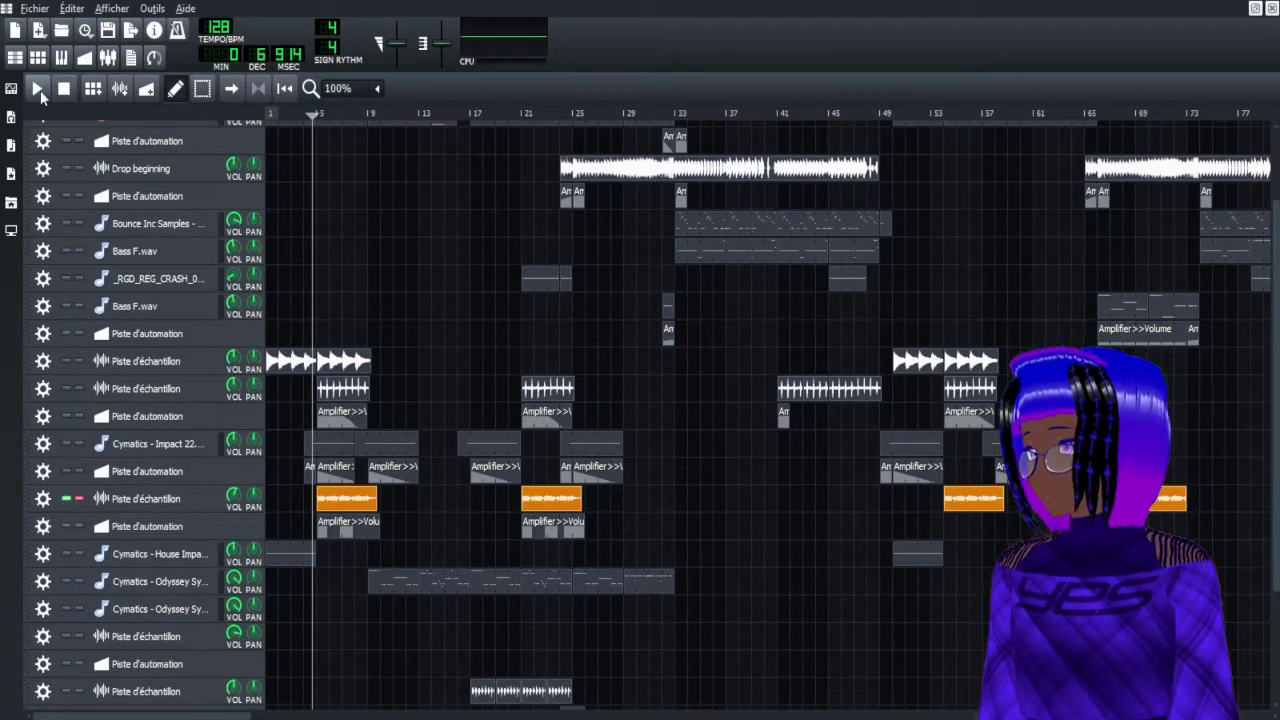
{"action": "left_click", "coordinate": [78, 503]}
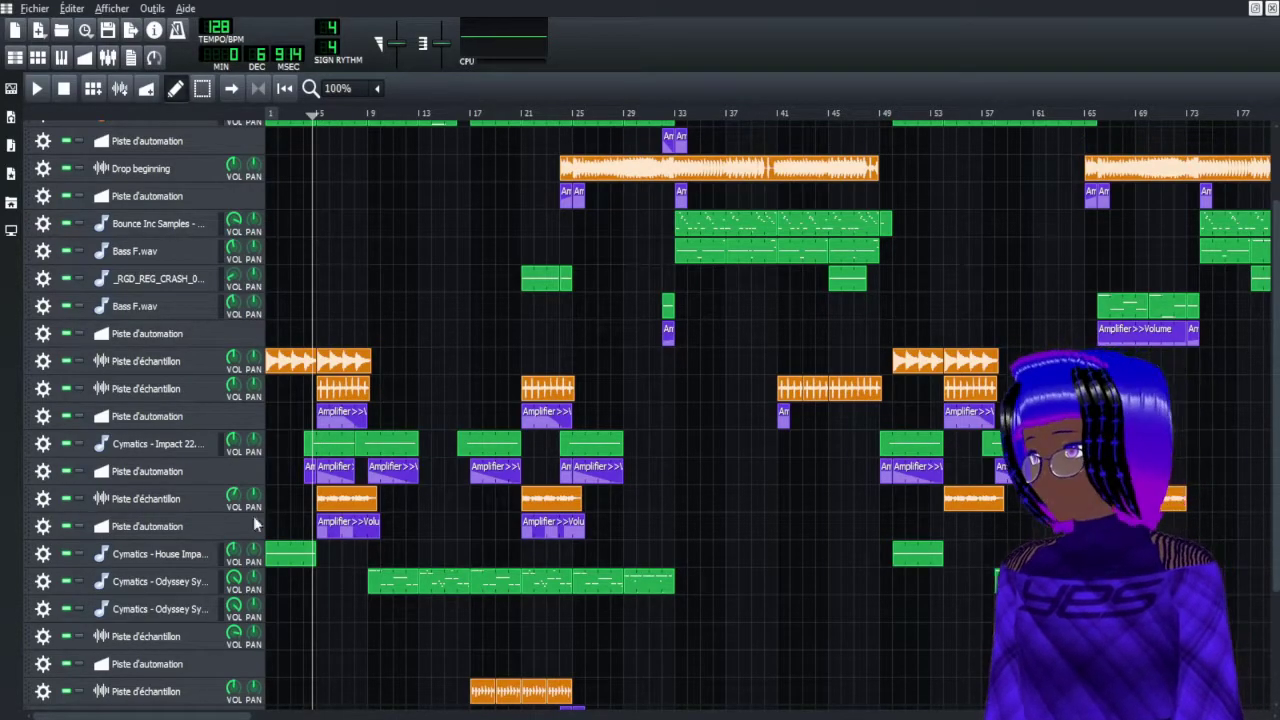
{"action": "left_click", "coordinate": [80, 499]}
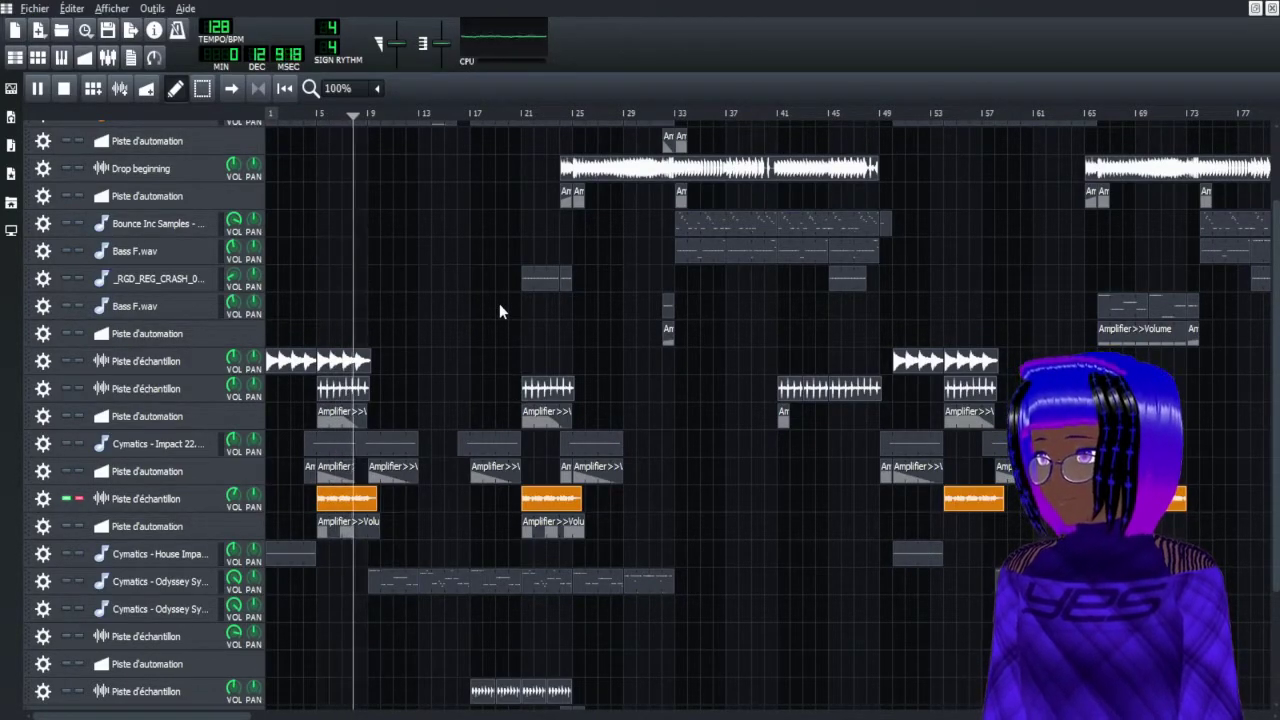
{"action": "left_click", "coordinate": [40, 92]}
Replay the soloed sample track from just before bar 5 with its volume automation track unmuted, and turn the solo off
{"action": "left_click", "coordinate": [306, 114]}
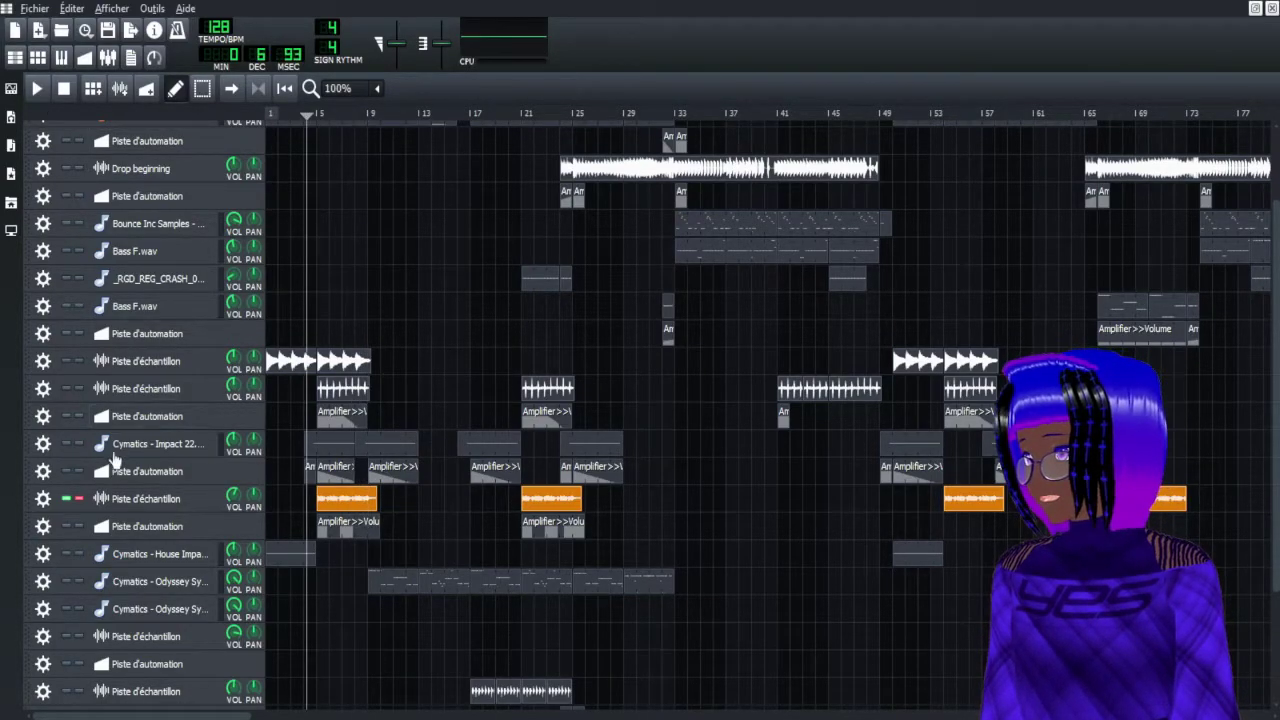
{"action": "left_click", "coordinate": [67, 526]}
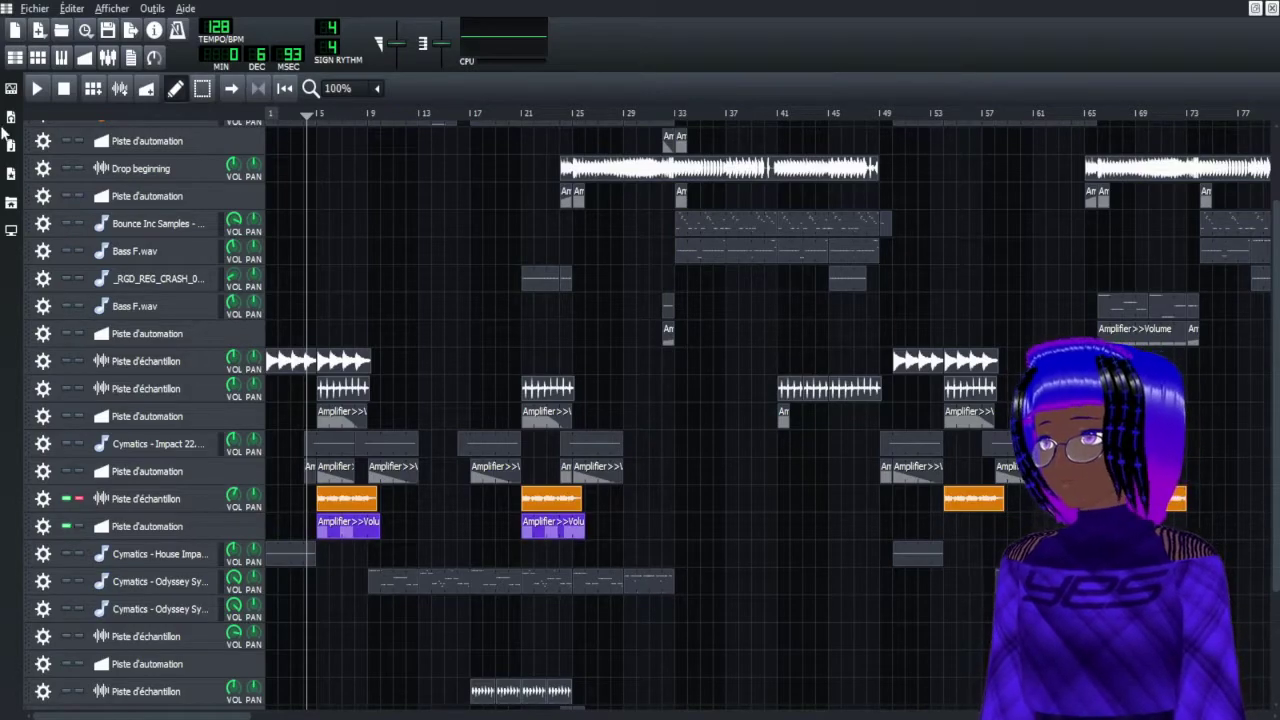
{"action": "left_click", "coordinate": [37, 90]}
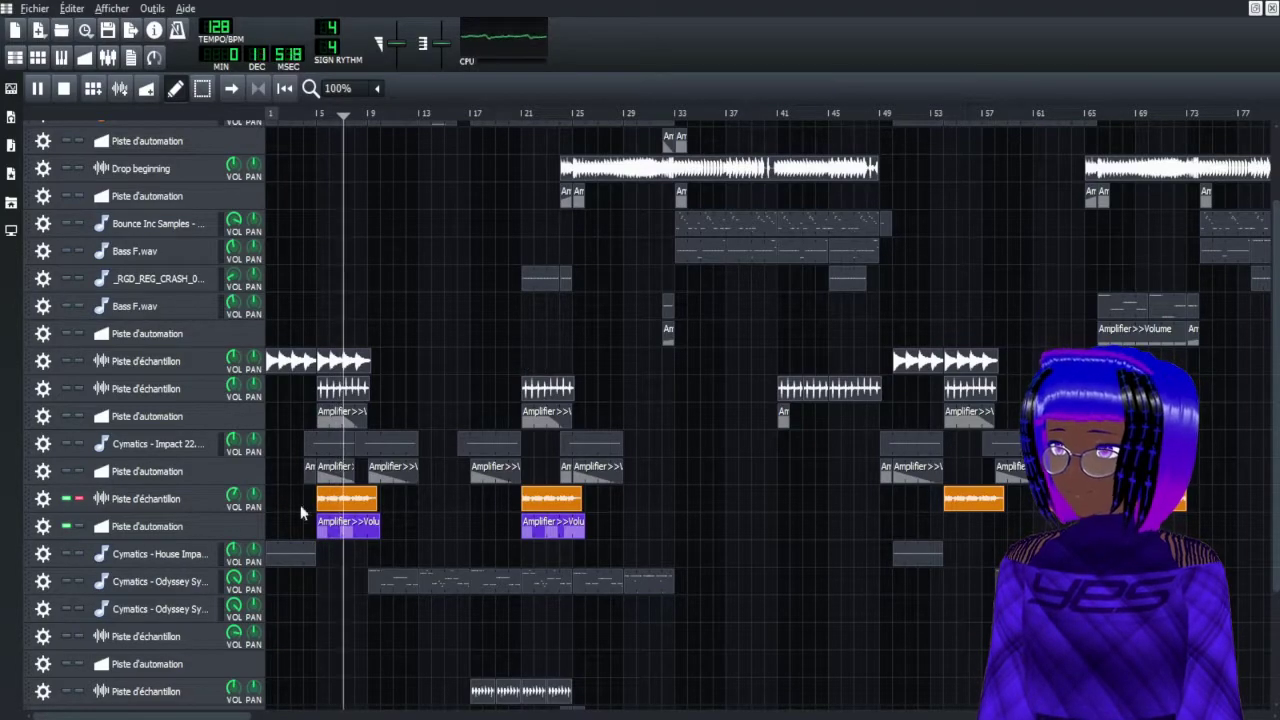
{"action": "left_click", "coordinate": [38, 89]}
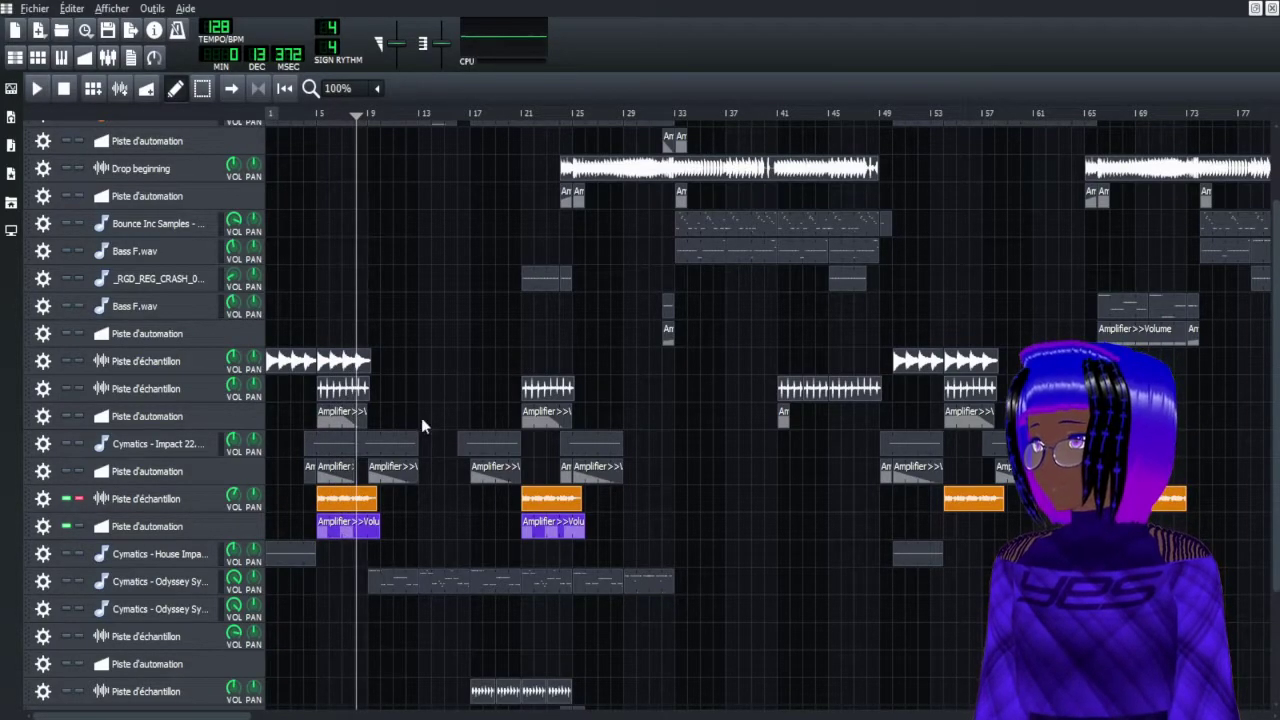
{"action": "left_click", "coordinate": [79, 498]}
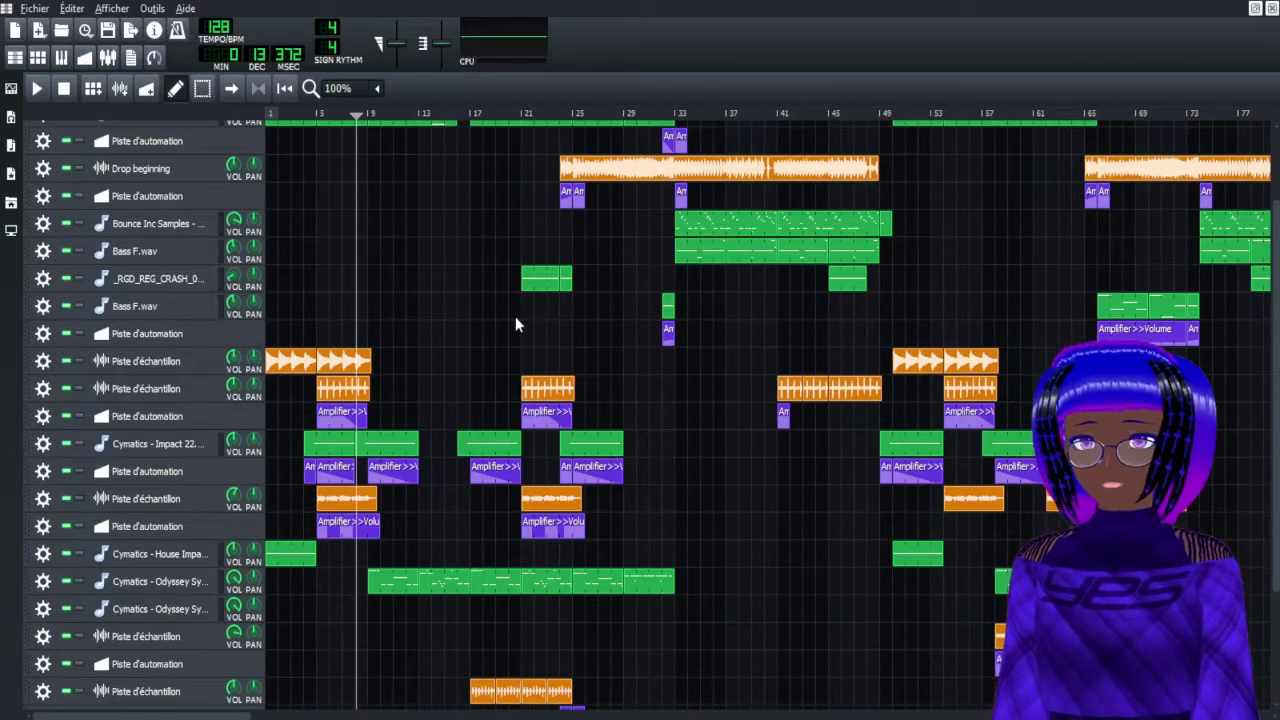
Solo the Cymatics - House Impact track and listen to it from the start of the song
{"action": "scroll", "coordinate": [516, 320], "scroll_direction": "down", "scroll_amount": 2}
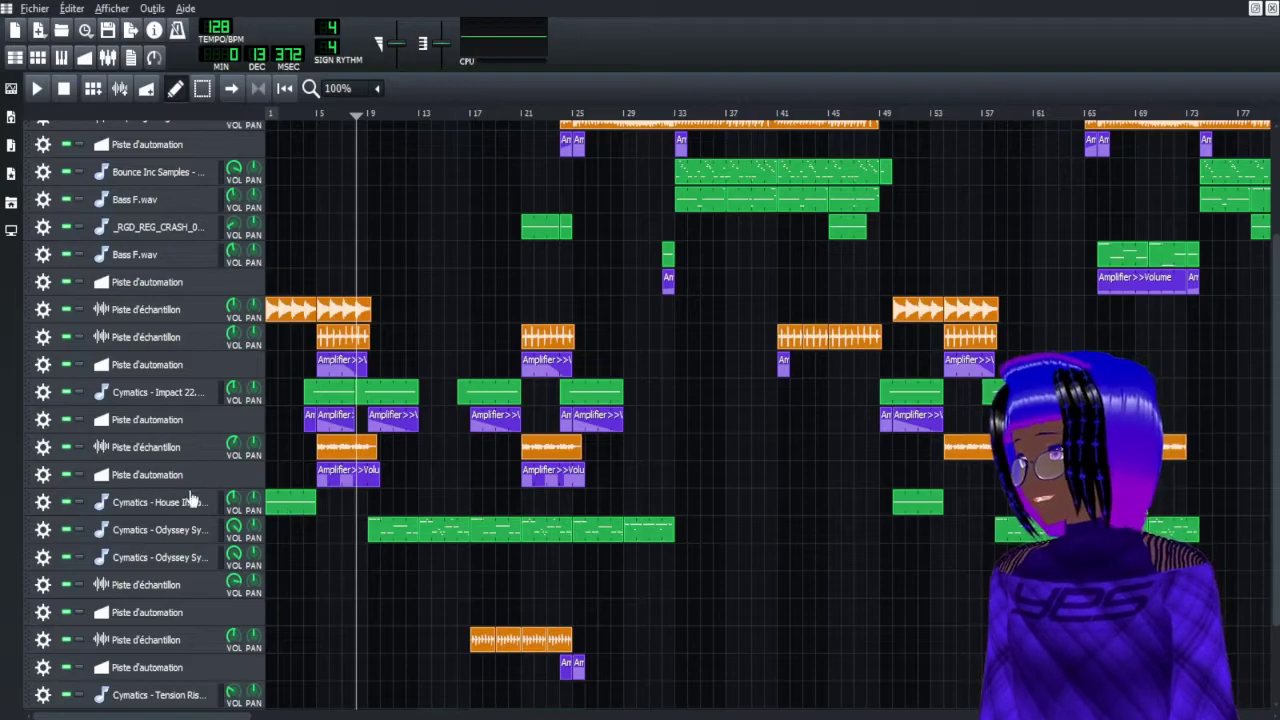
{"action": "left_click", "coordinate": [79, 502]}
{"action": "left_click", "coordinate": [63, 88]}
{"action": "left_click", "coordinate": [37, 88]}
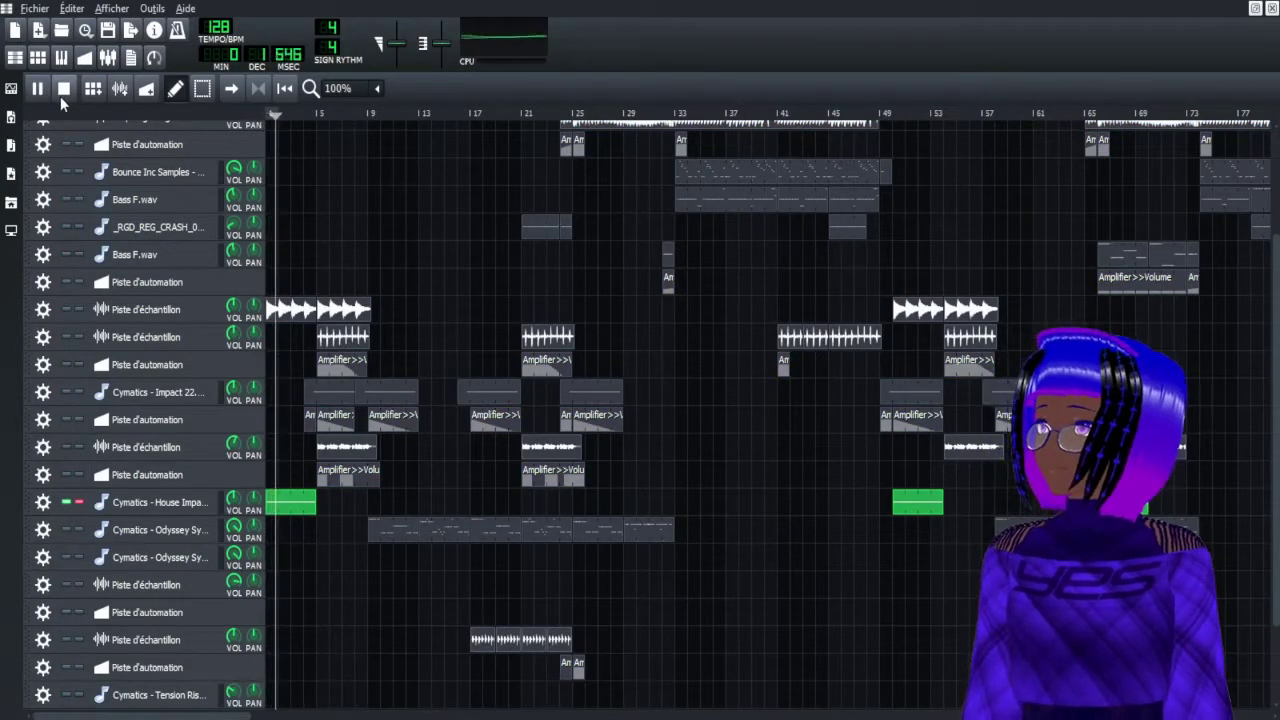
{"action": "left_click", "coordinate": [60, 96]}
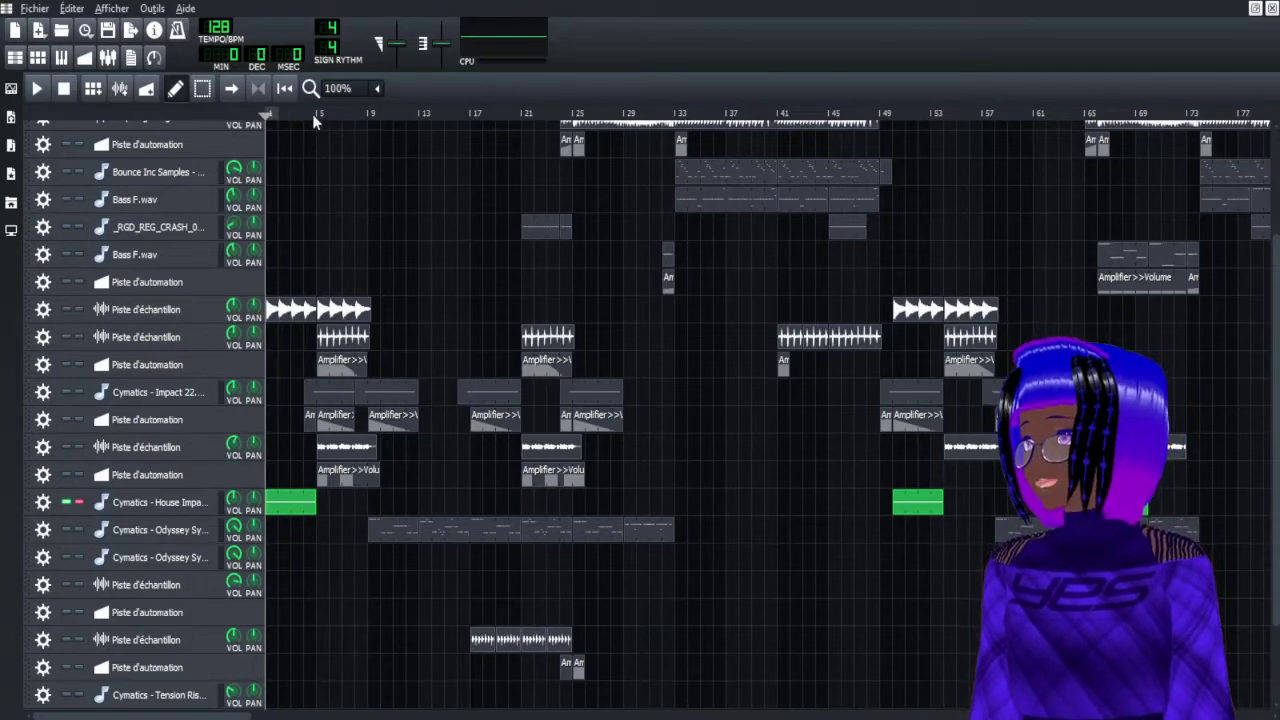
Solo the Cymatics - Impact 22 track, listen to it from about bar 5, and turn the solo off
{"action": "left_click", "coordinate": [312, 114]}
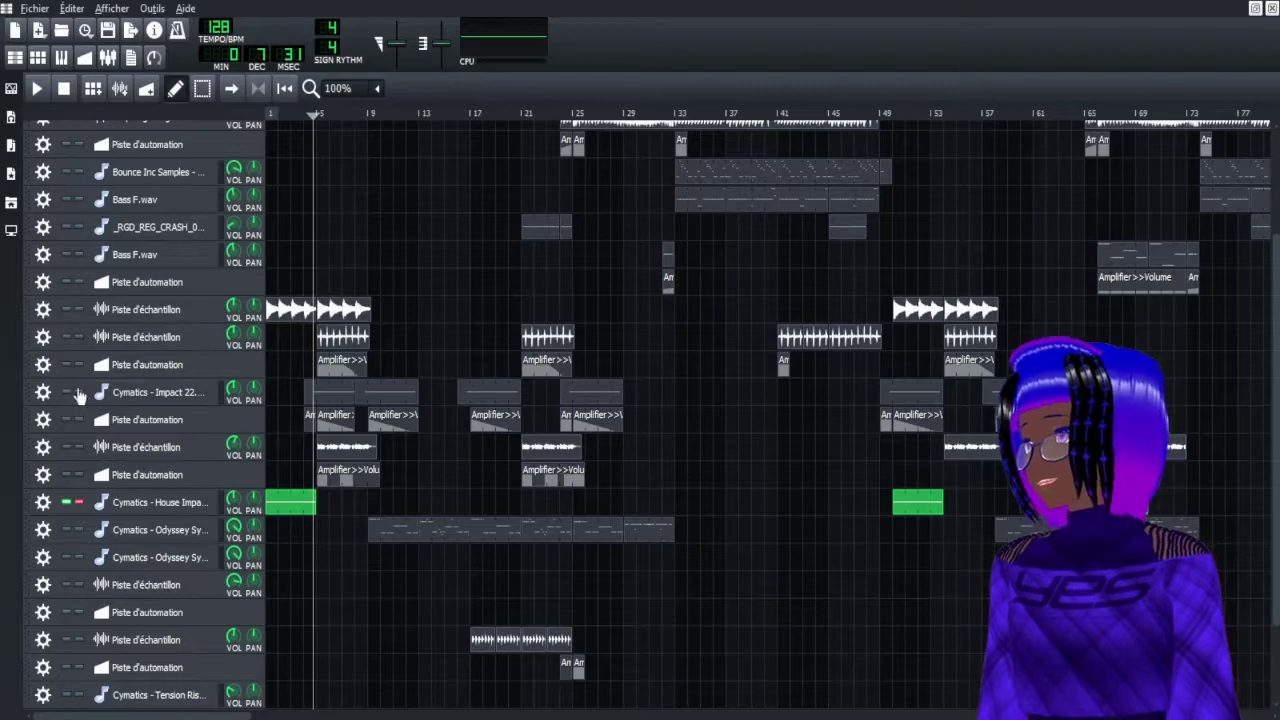
{"action": "left_click", "coordinate": [79, 392]}
{"action": "left_click", "coordinate": [45, 91]}
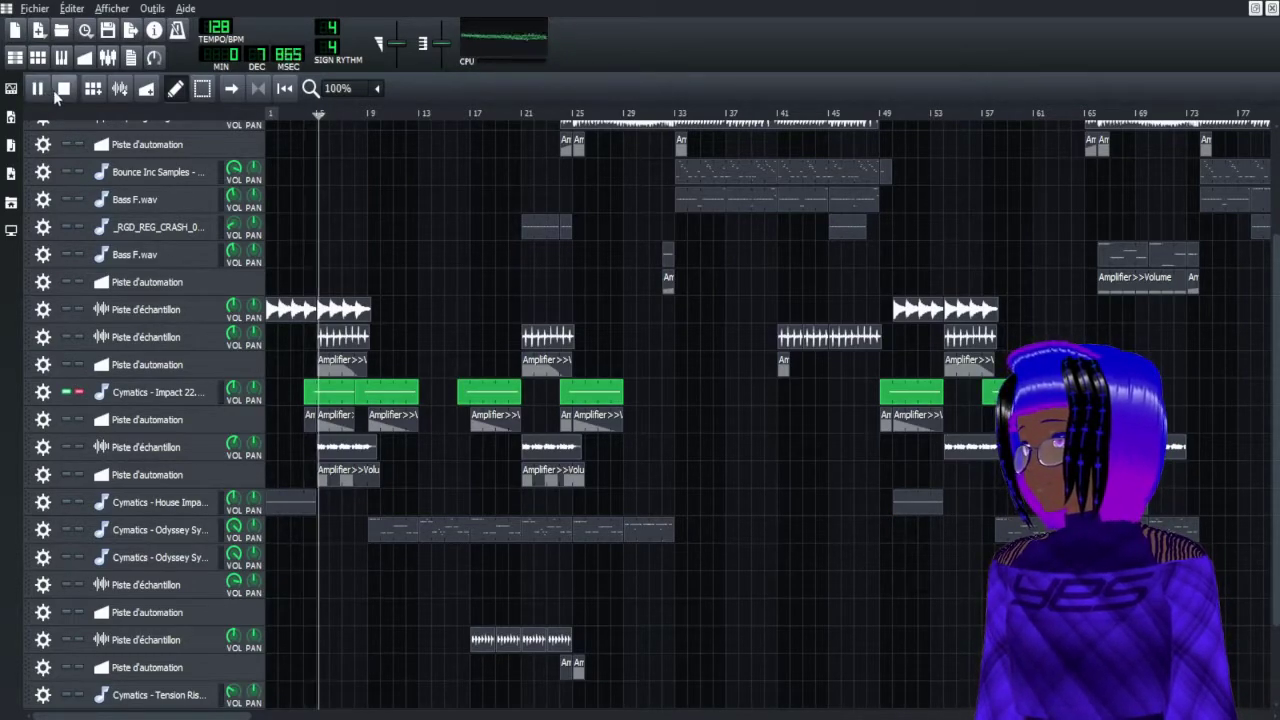
{"action": "left_click", "coordinate": [60, 89]}
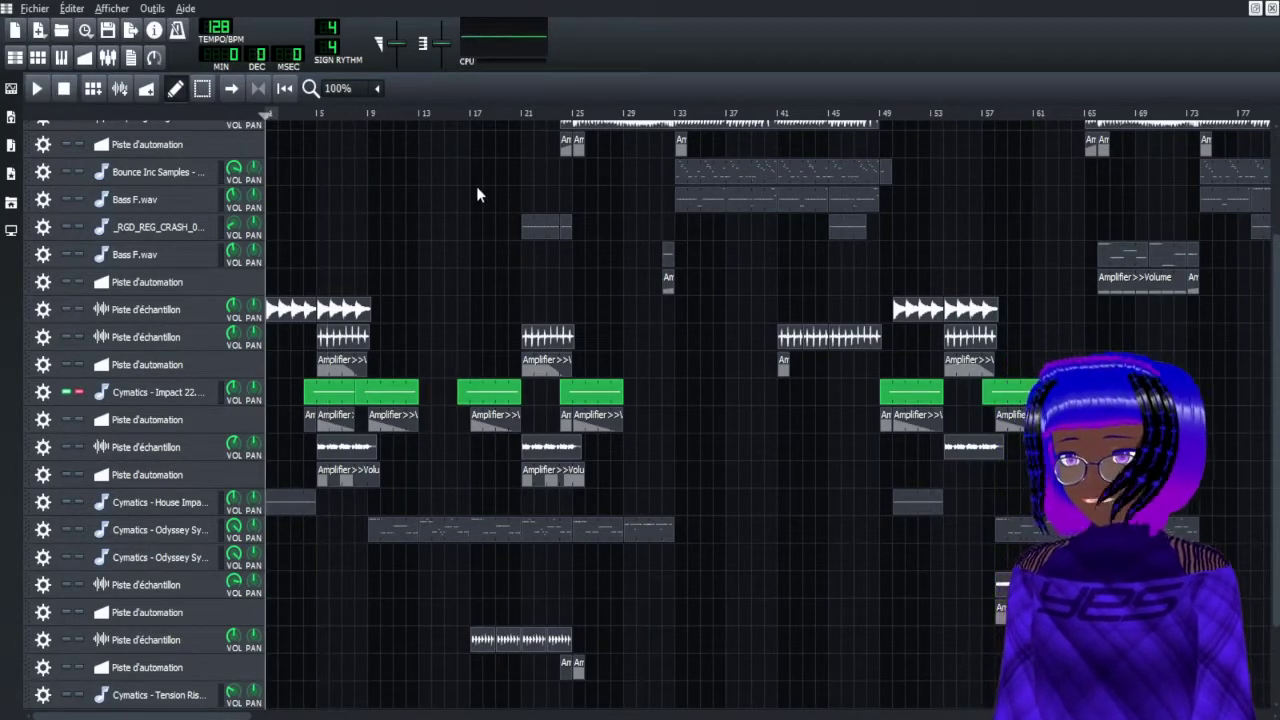
{"action": "left_click", "coordinate": [80, 393]}
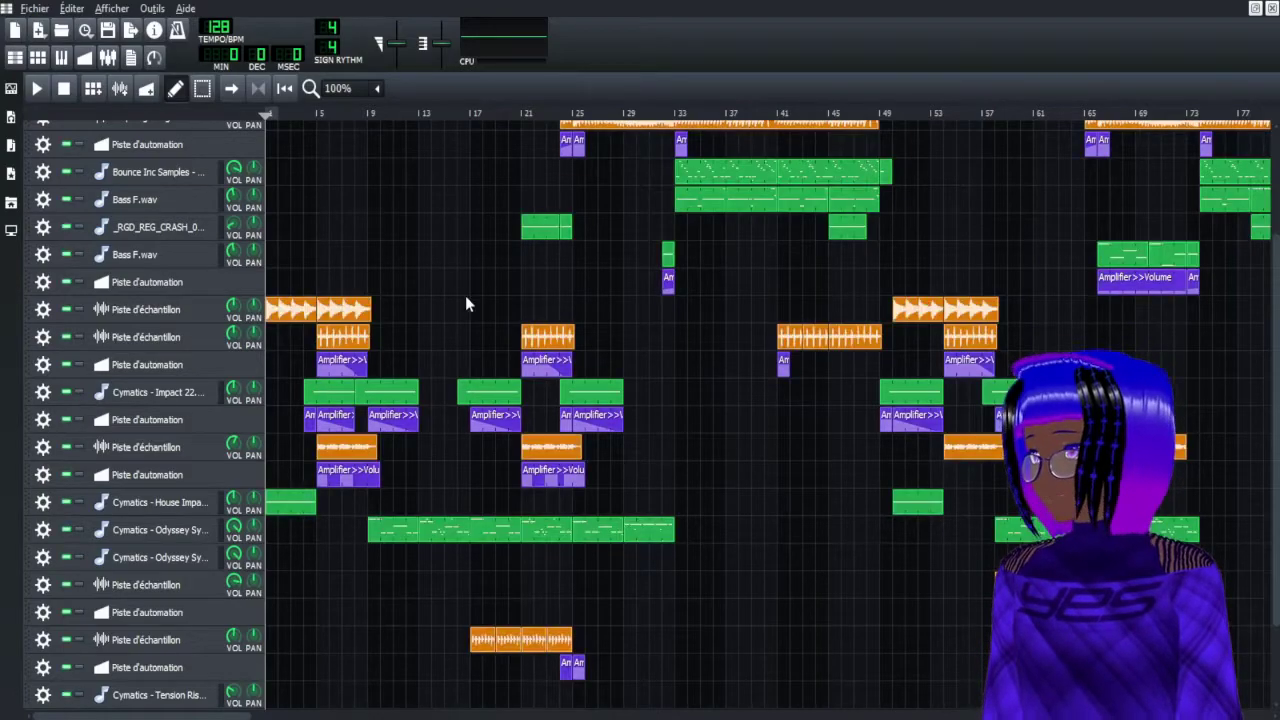
Open the first clip of the lower TripleOscillator track in the piano roll, play its notes, and return to the song arrangement
{"action": "scroll", "coordinate": [465, 297], "scroll_direction": "up", "scroll_amount": 4}
{"action": "scroll", "coordinate": [465, 295], "scroll_direction": "down", "scroll_amount": 1}
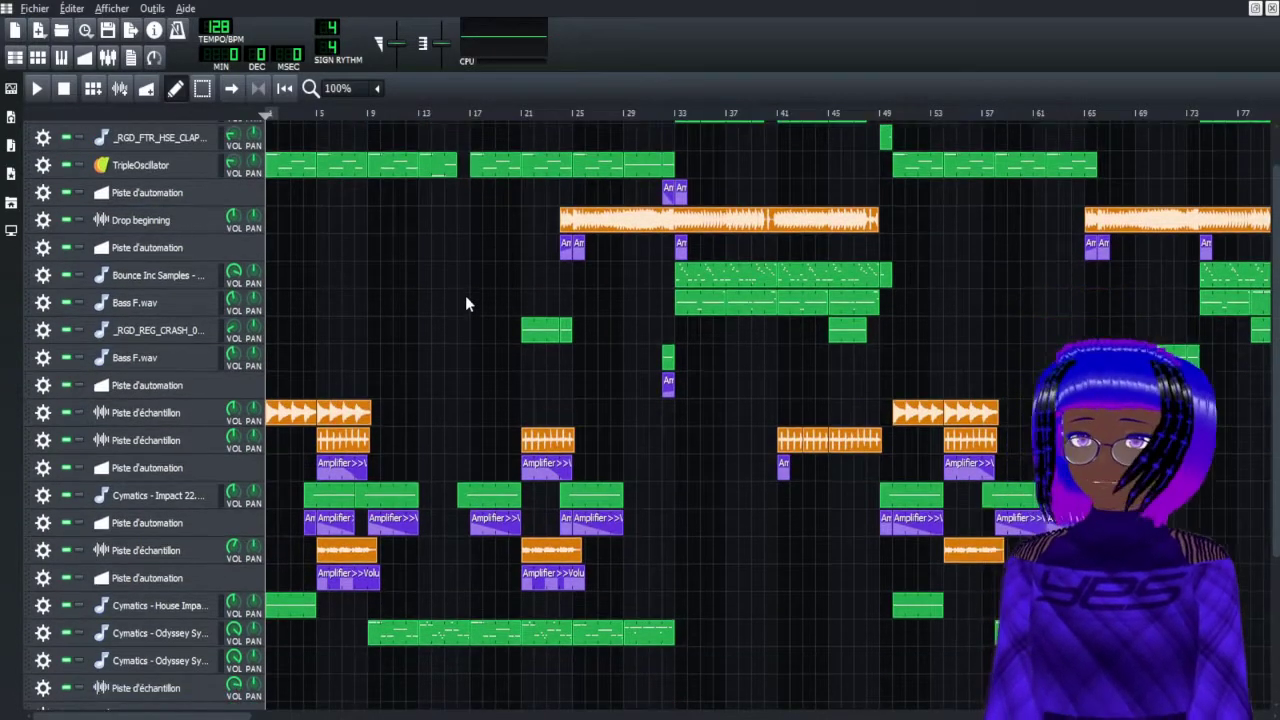
{"action": "scroll", "coordinate": [465, 295], "scroll_direction": "up", "scroll_amount": 1}
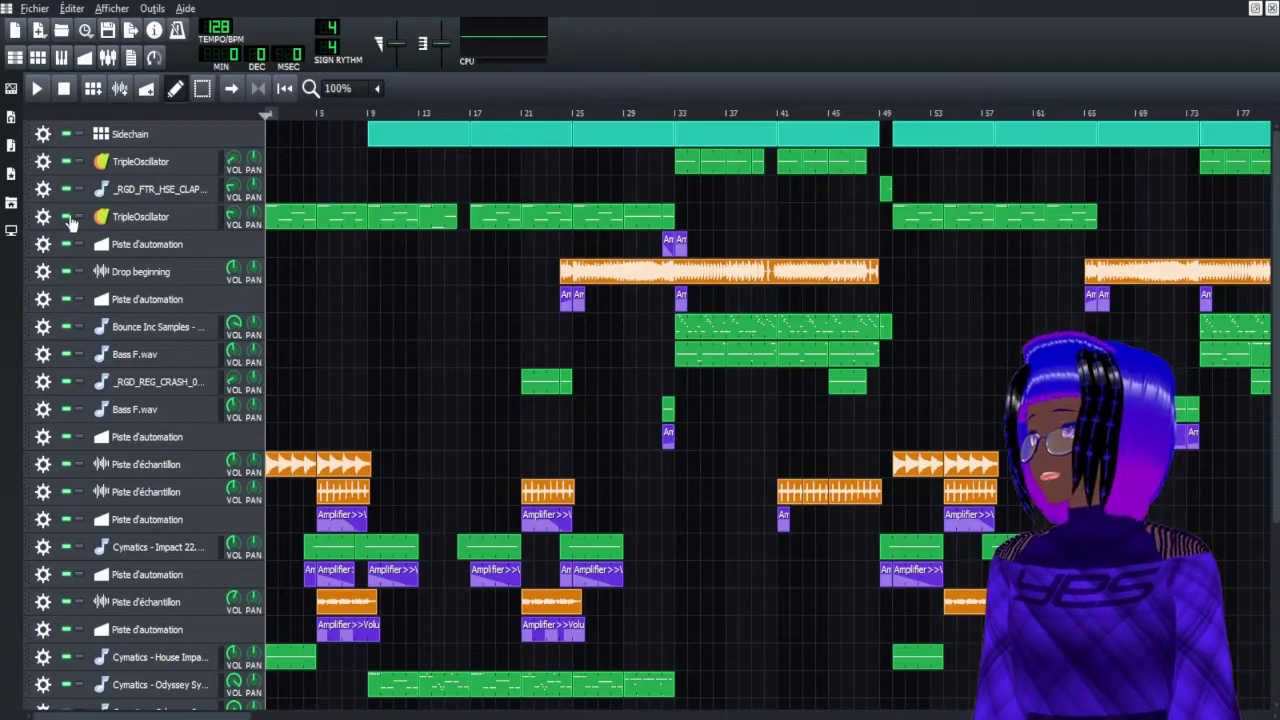
{"action": "double_click", "coordinate": [283, 222]}
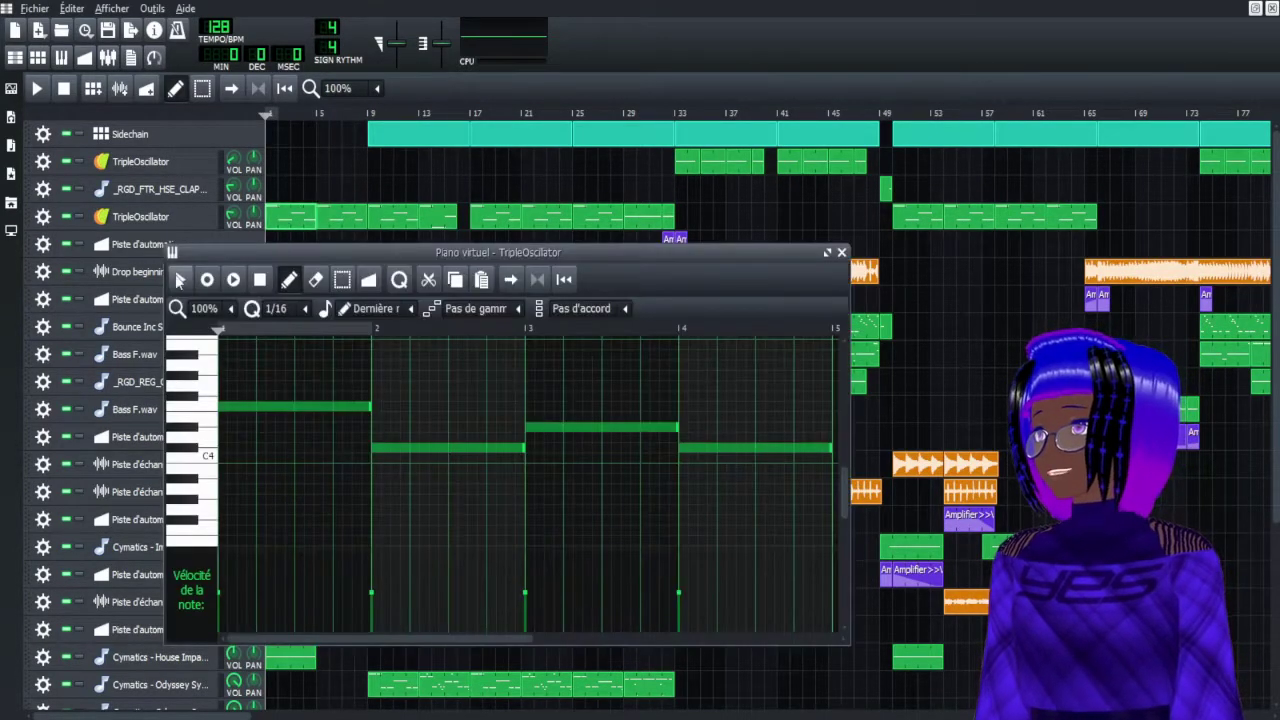
{"action": "left_click", "coordinate": [178, 280]}
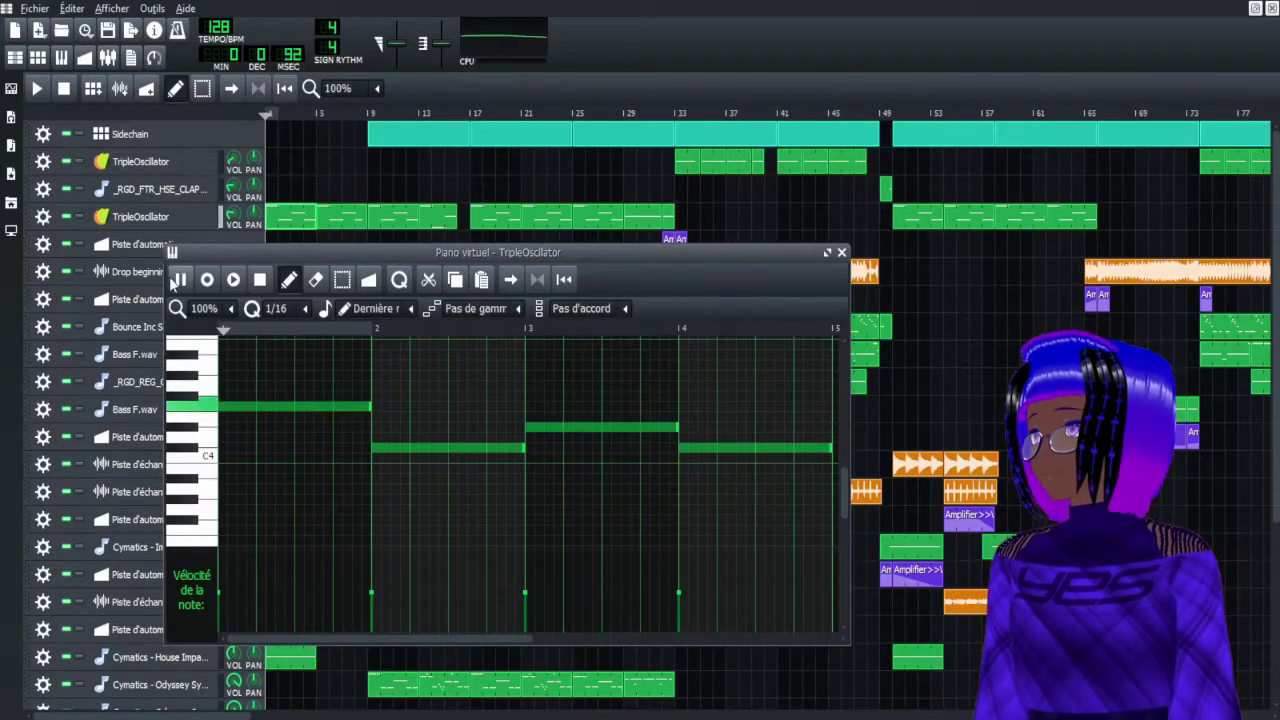
{"action": "left_click", "coordinate": [260, 281]}
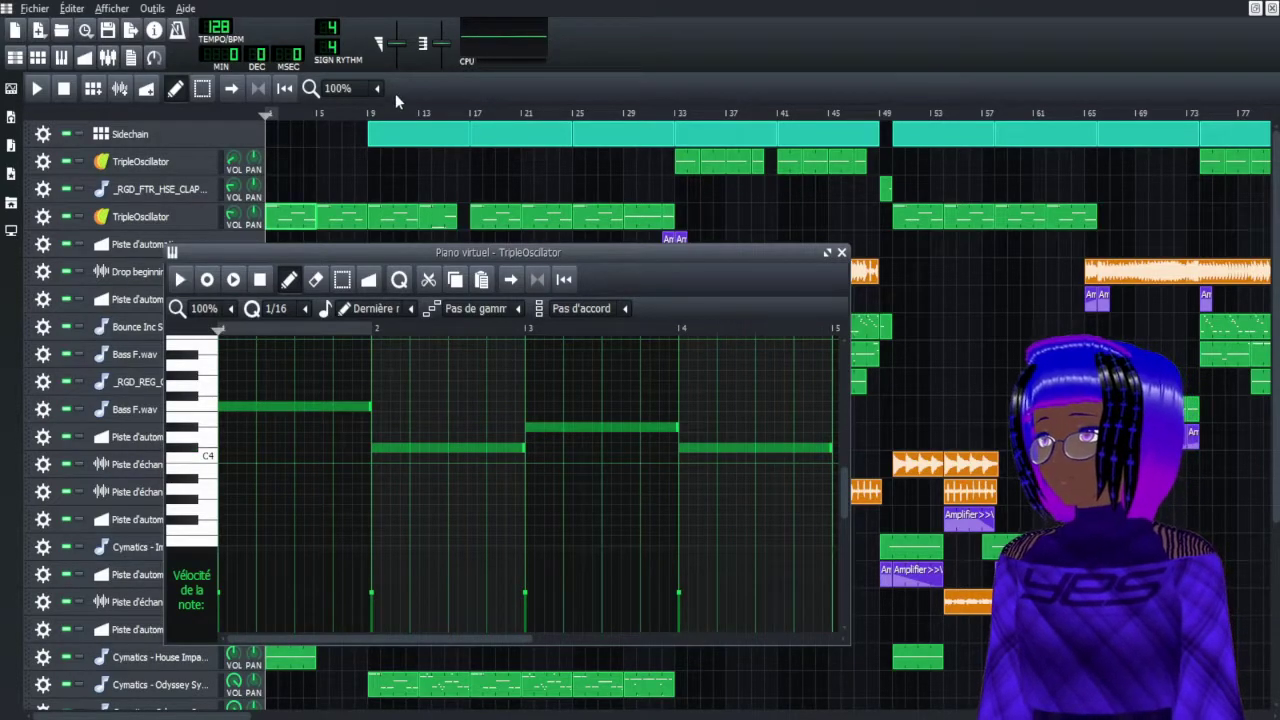
{"action": "left_click", "coordinate": [395, 93]}
{"action": "scroll", "coordinate": [380, 436], "scroll_direction": "down", "scroll_amount": 5}
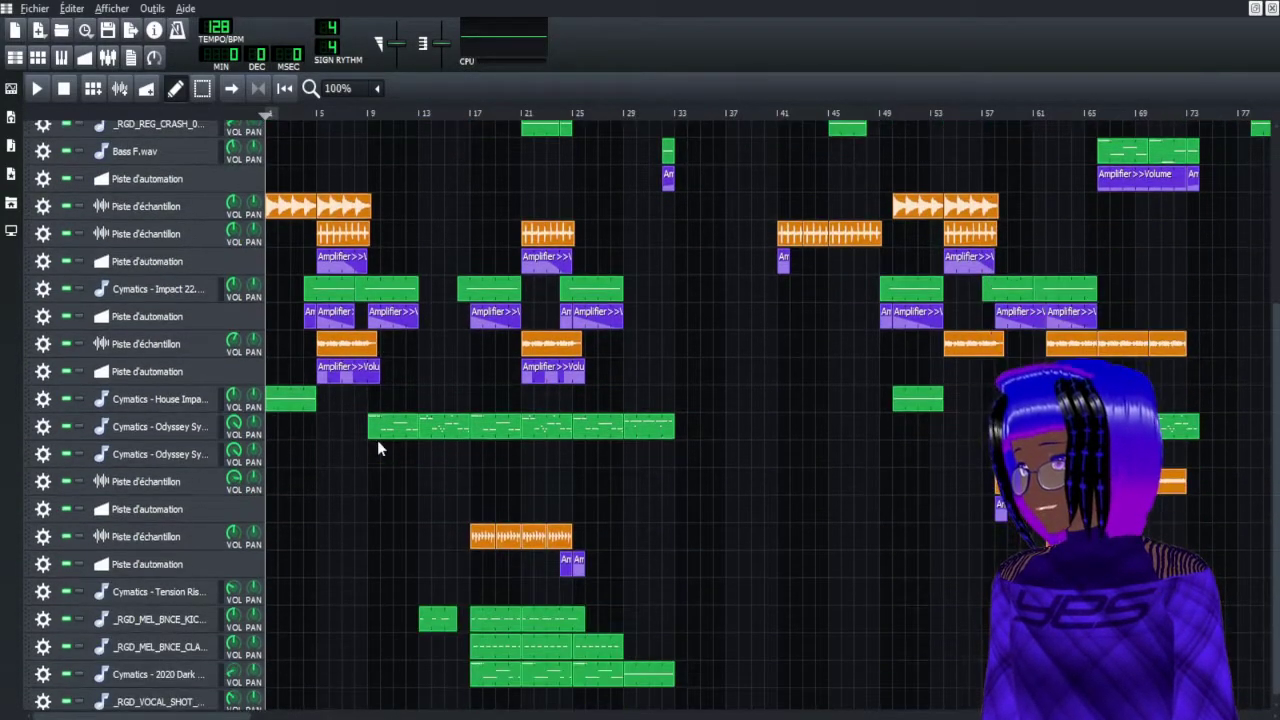
Open the first _RGD_MEL_BNCE_KICK_016.wav clip, near bar 13, in the piano roll, play its notes, and return to the song arrangement
{"action": "scroll", "coordinate": [390, 432], "scroll_direction": "up", "scroll_amount": 5}
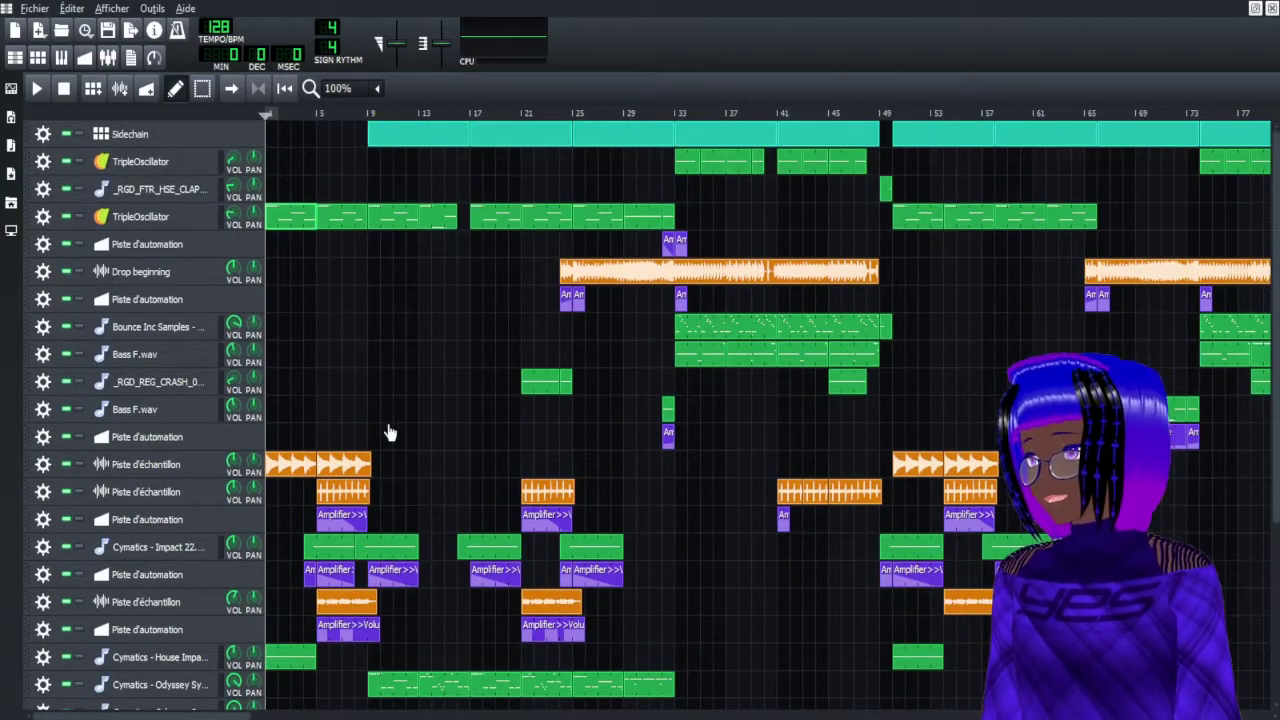
{"action": "scroll", "coordinate": [390, 432], "scroll_direction": "down", "scroll_amount": 3}
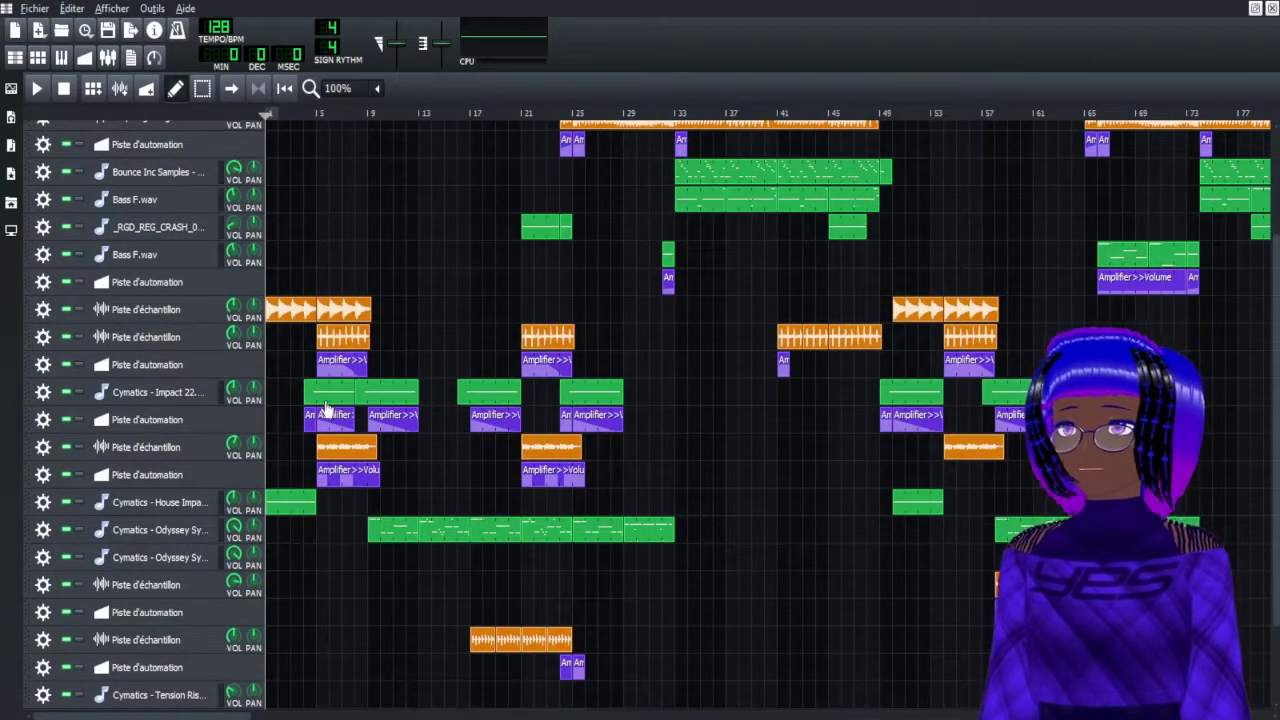
{"action": "scroll", "coordinate": [439, 222], "scroll_direction": "down", "scroll_amount": 2}
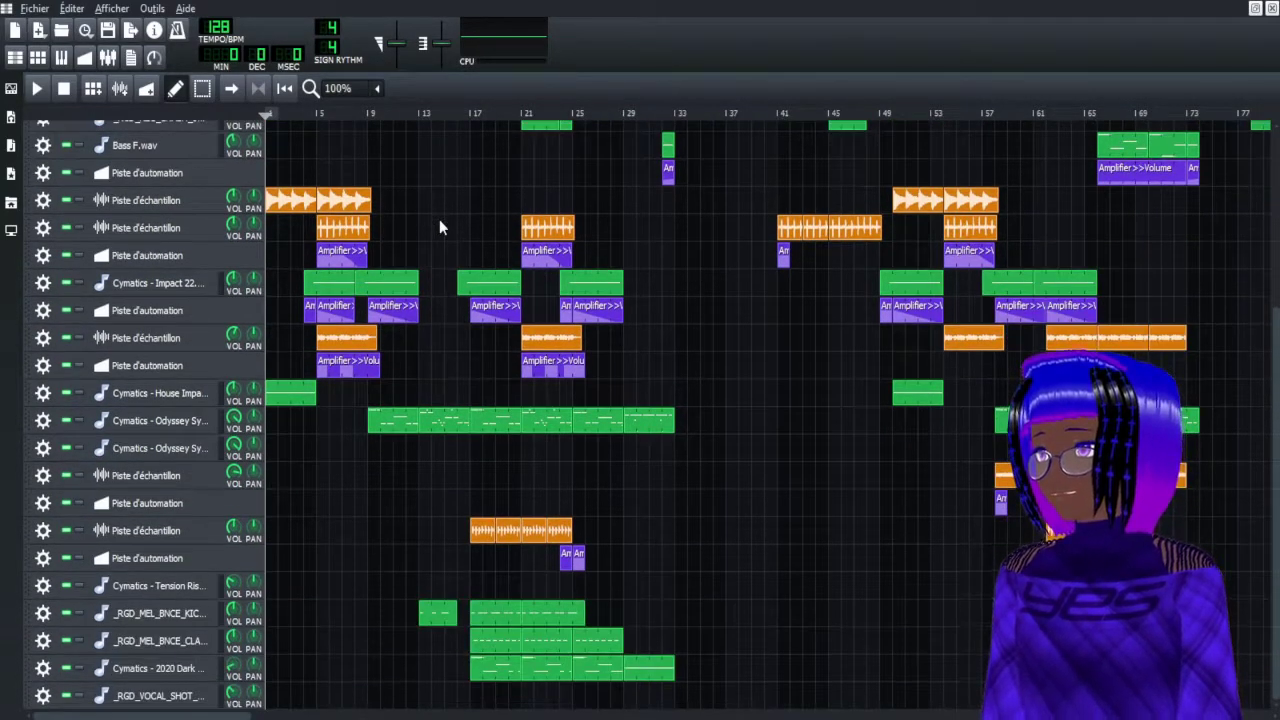
{"action": "scroll", "coordinate": [439, 222], "scroll_direction": "up", "scroll_amount": 5}
{"action": "scroll", "coordinate": [437, 223], "scroll_direction": "down", "scroll_amount": 1}
{"action": "scroll", "coordinate": [400, 183], "scroll_direction": "down", "scroll_amount": 4}
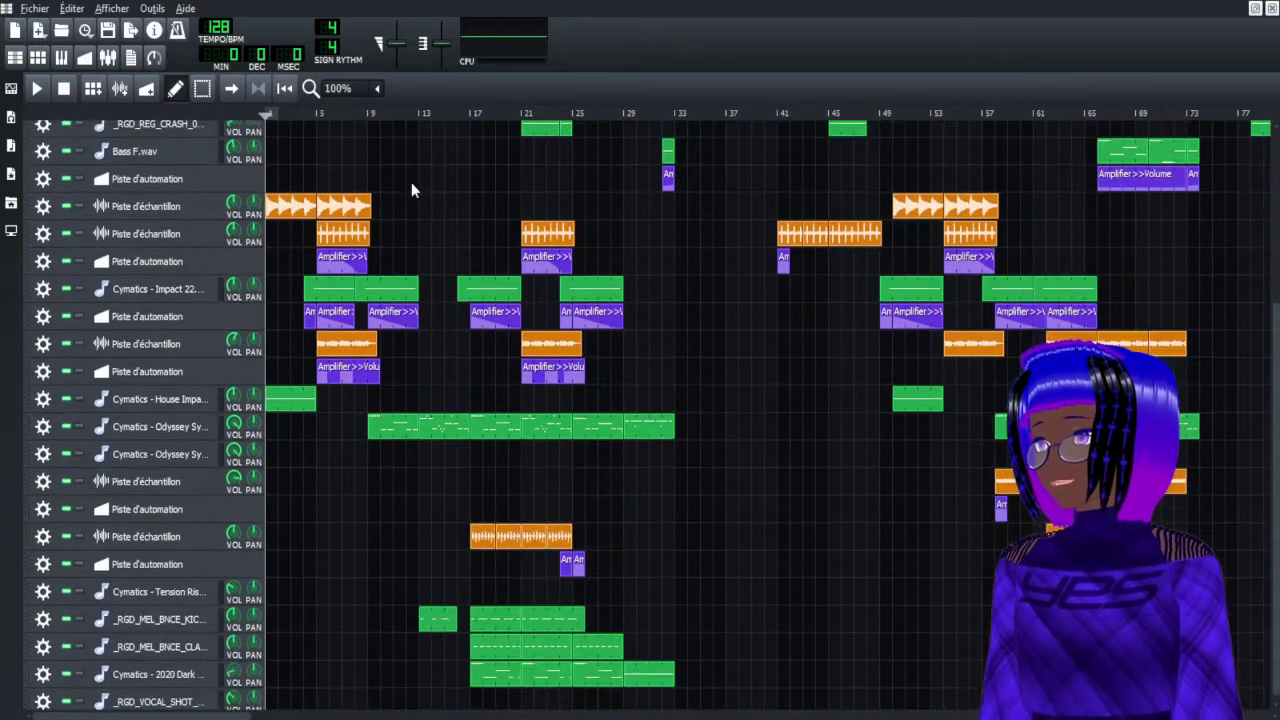
{"action": "double_click", "coordinate": [437, 620]}
{"action": "left_click", "coordinate": [180, 280]}
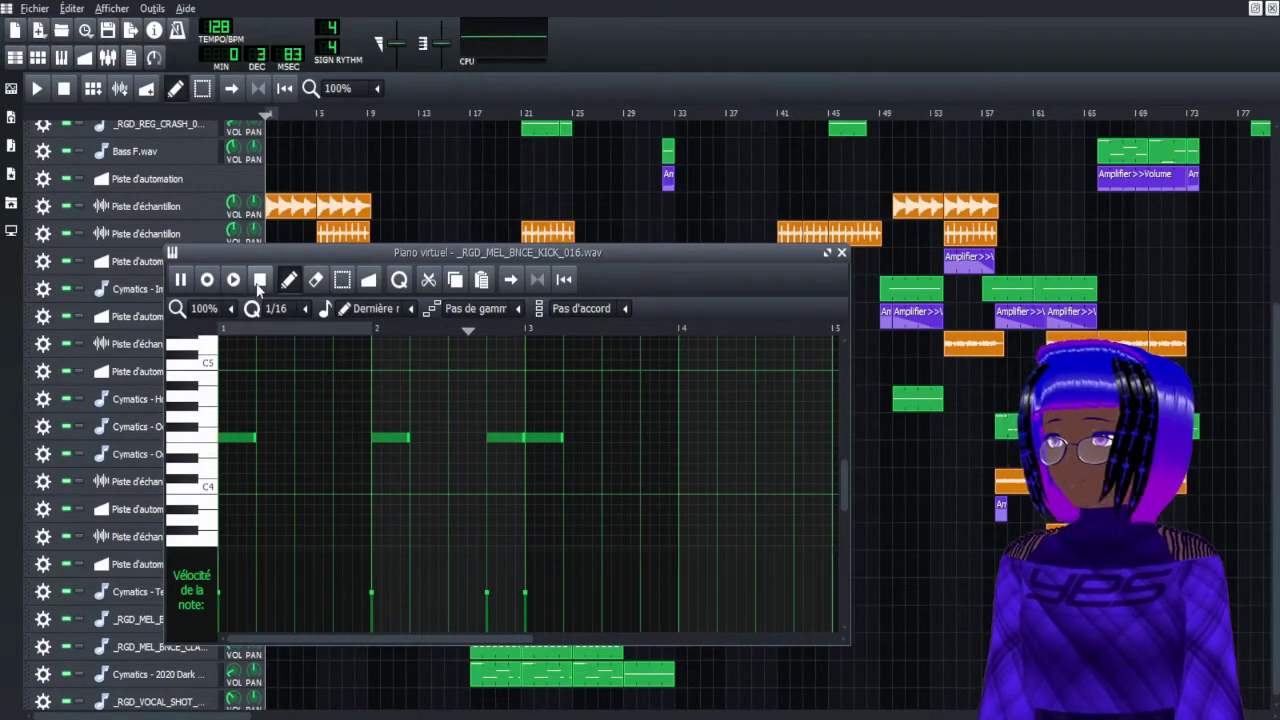
{"action": "left_click", "coordinate": [259, 281]}
{"action": "left_click", "coordinate": [447, 80]}
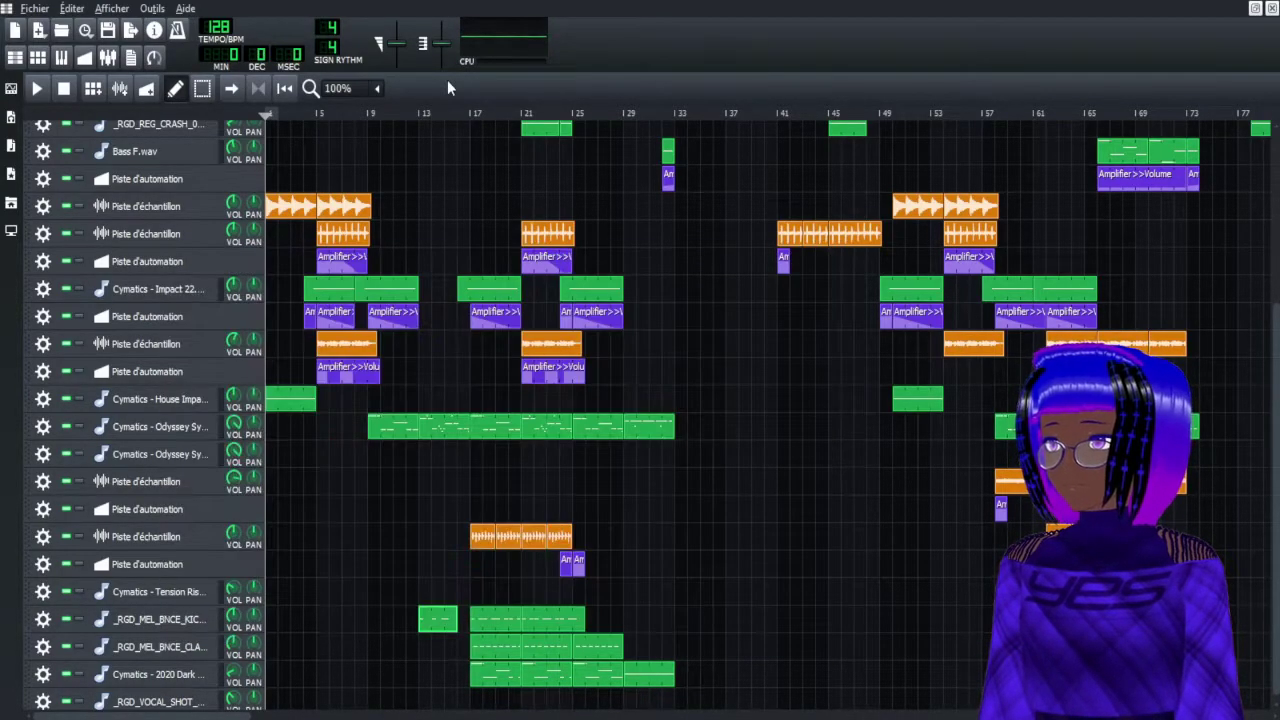
Open the Cymatics - Odyssey Synth clip at bar 9 in the piano roll, listen to its melody, and close it
{"action": "double_click", "coordinate": [395, 438]}
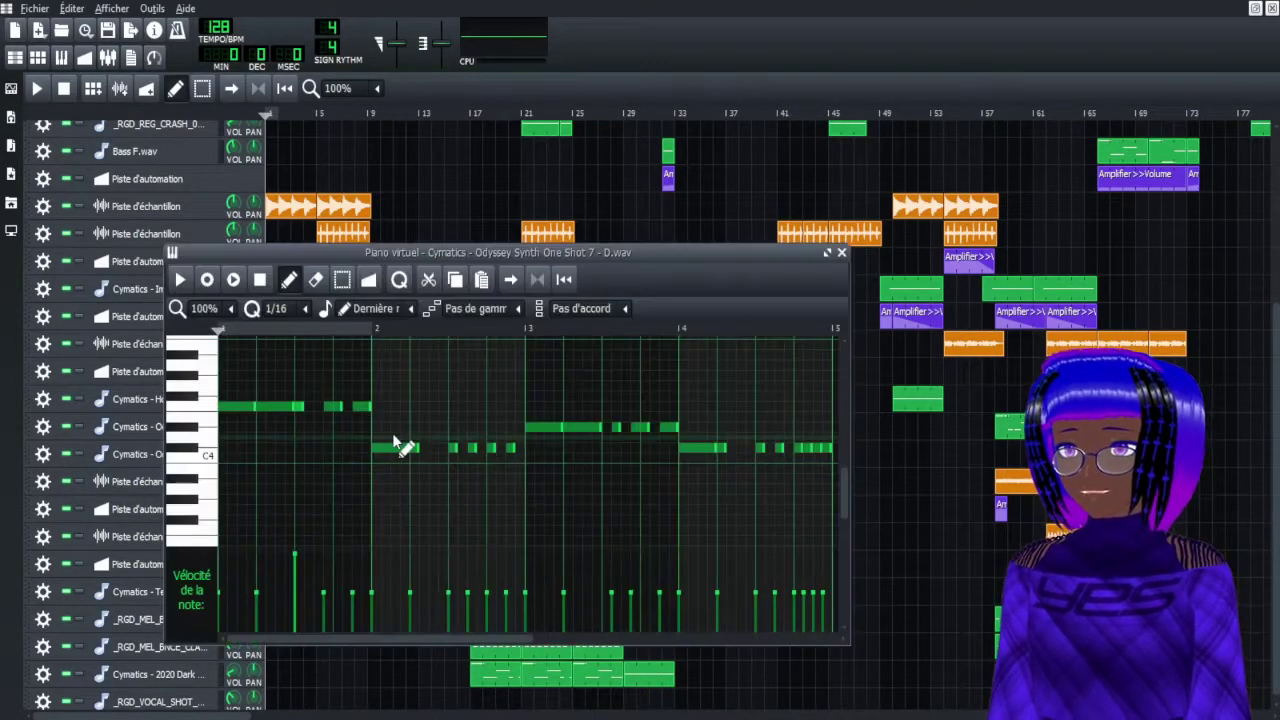
{"action": "left_click", "coordinate": [180, 284]}
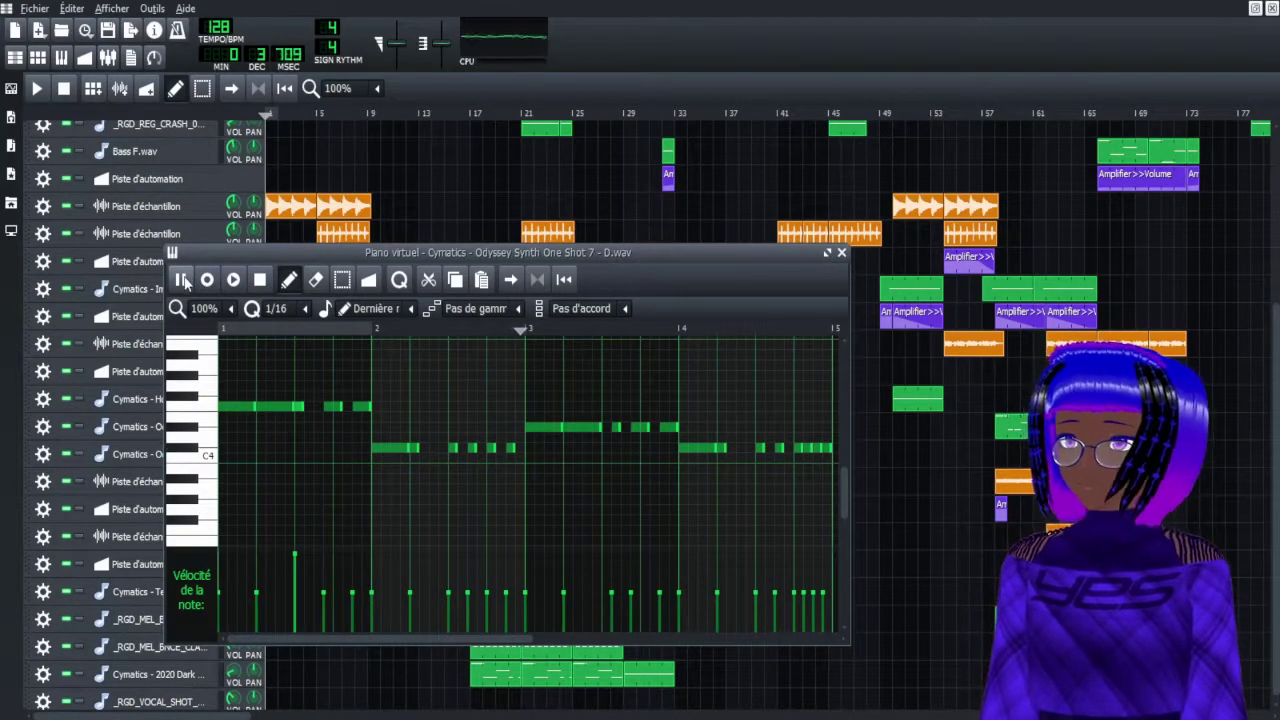
{"action": "left_click", "coordinate": [260, 281]}
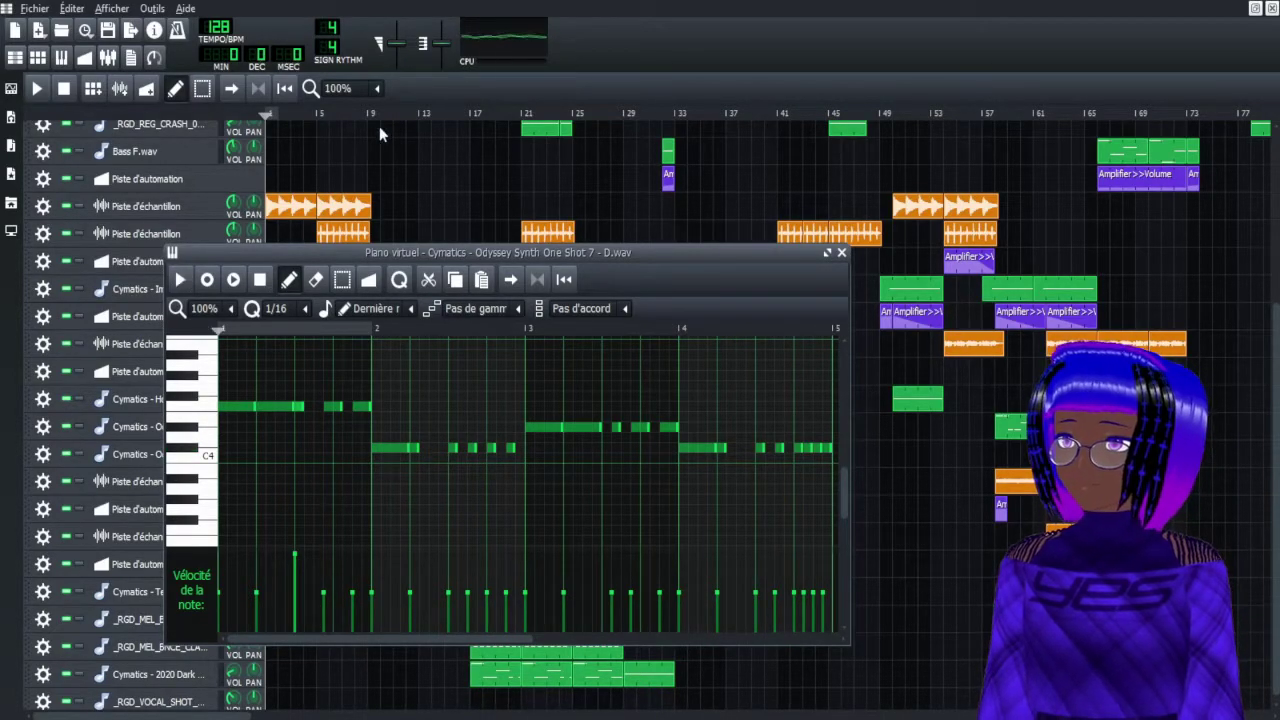
{"action": "left_click", "coordinate": [410, 88]}
Play the Odyssey Synth clip at bar 13 in the piano roll, and reopen the bar 9 clip to compare its notes
{"action": "double_click", "coordinate": [446, 424]}
{"action": "left_click", "coordinate": [181, 280]}
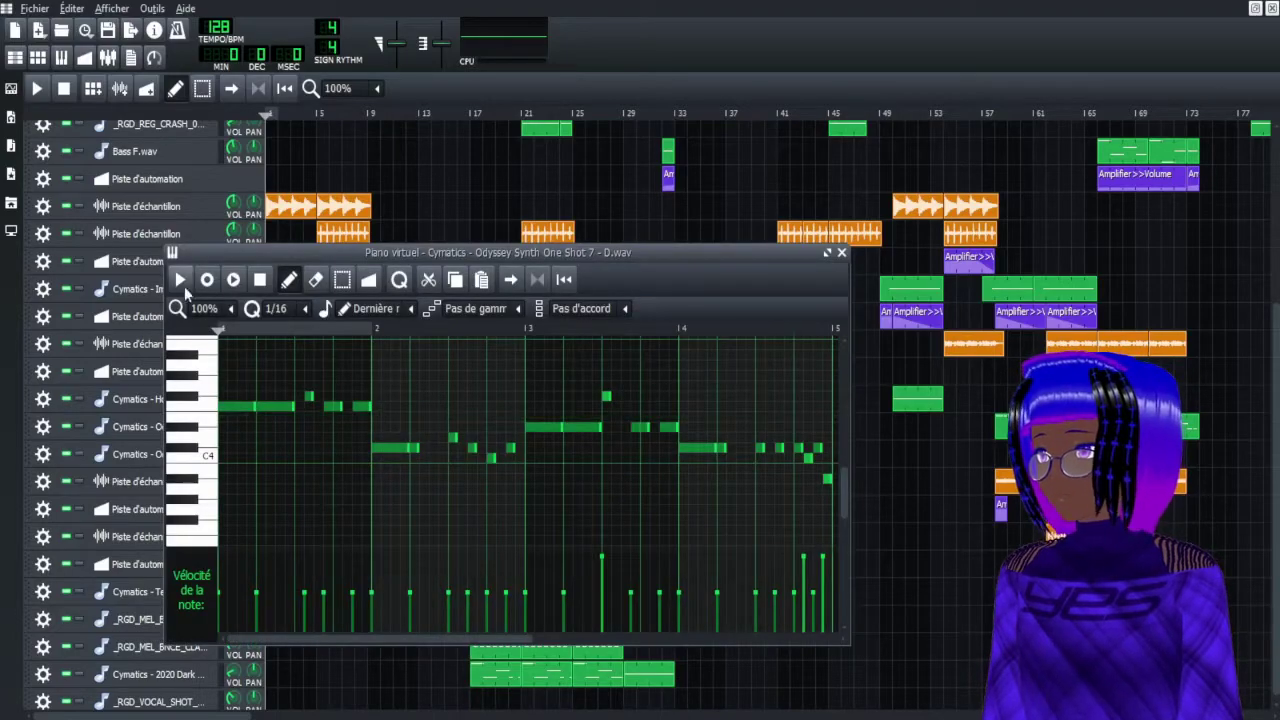
{"action": "left_click", "coordinate": [262, 281]}
{"action": "left_click", "coordinate": [841, 252]}
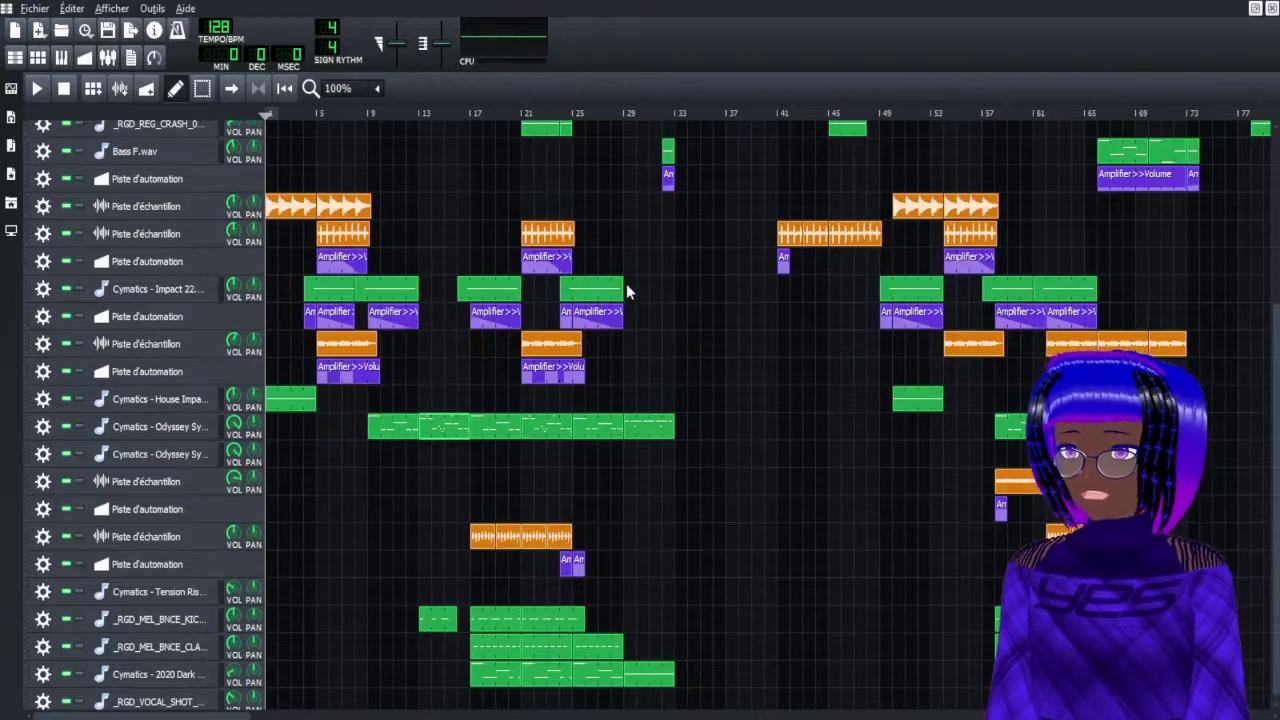
{"action": "double_click", "coordinate": [400, 423]}
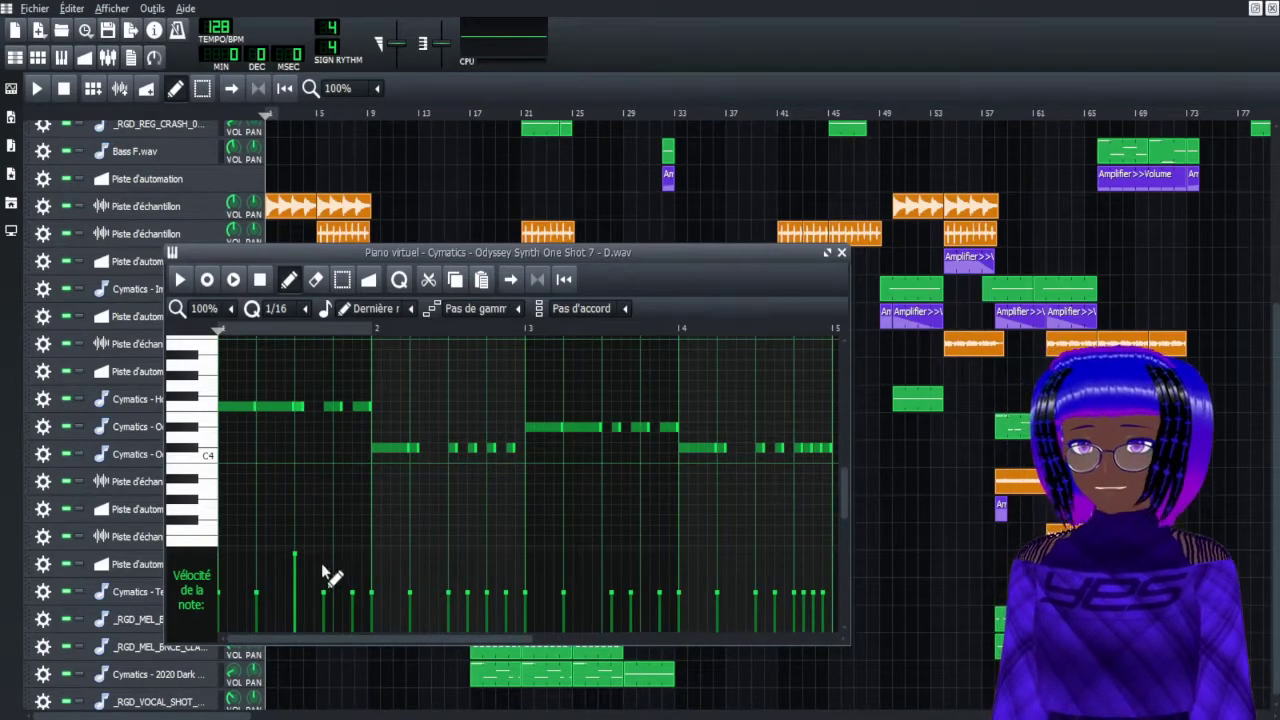
{"action": "left_click", "coordinate": [841, 252]}
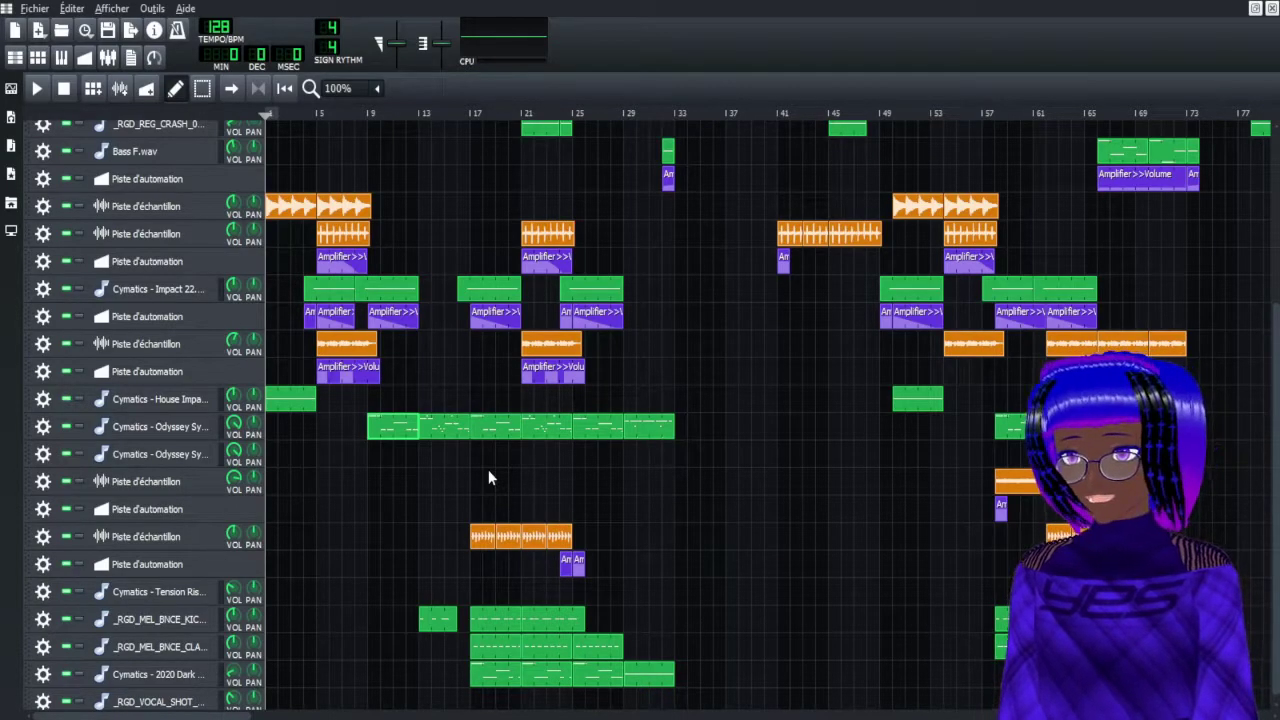
Solo the Sidechain track, unmute the Cymatics - Odyssey Synth track alongside it, and play from just before bar 9
{"action": "scroll", "coordinate": [488, 469], "scroll_direction": "up", "scroll_amount": 5}
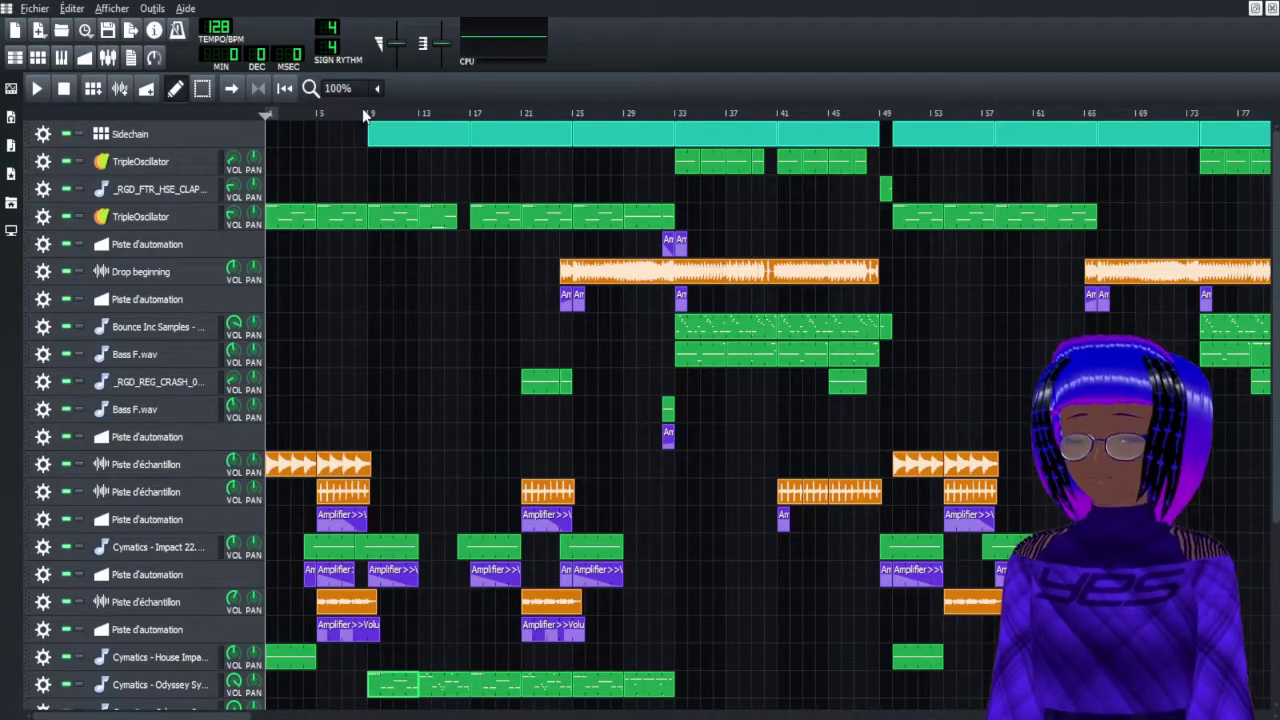
{"action": "left_click", "coordinate": [363, 111]}
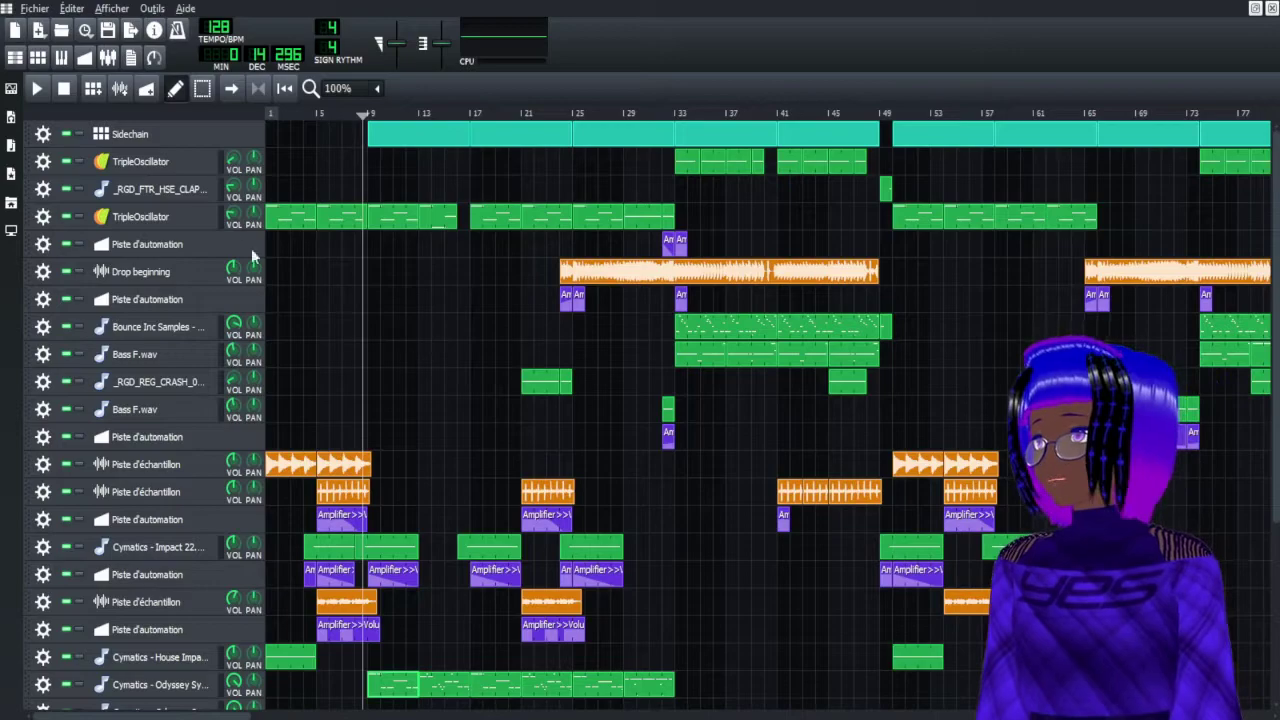
{"action": "left_click", "coordinate": [77, 134]}
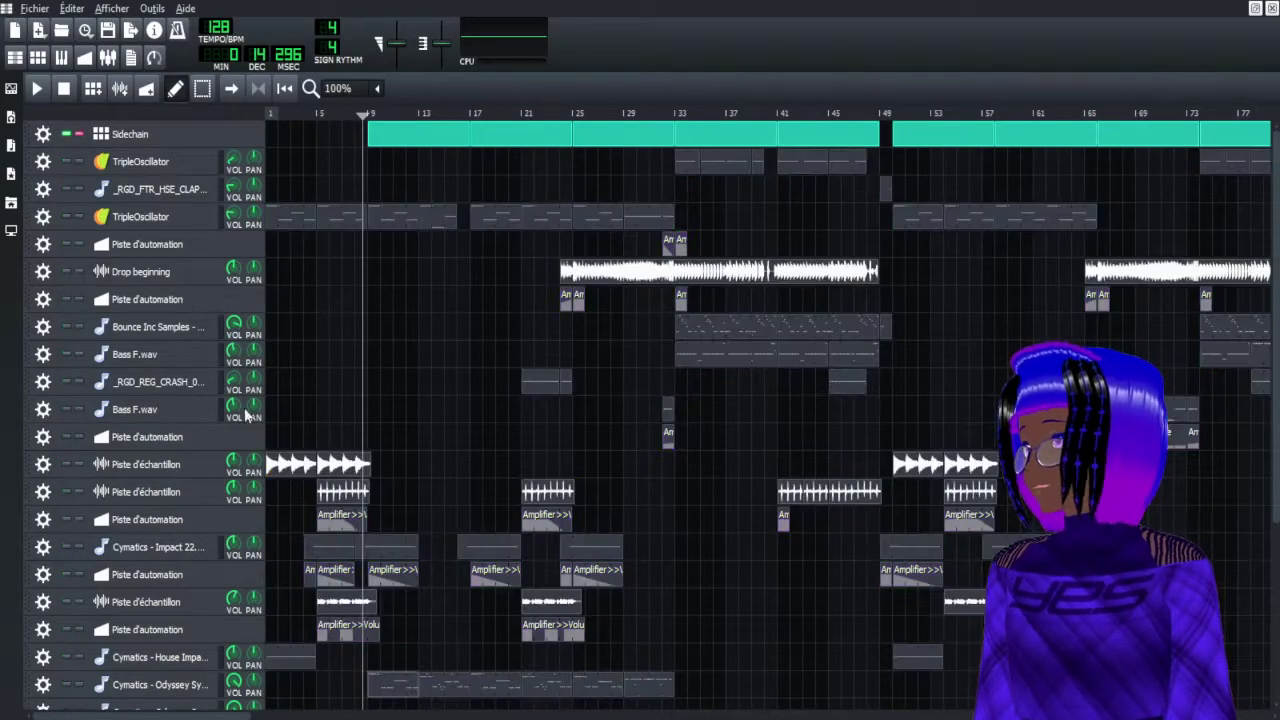
{"action": "left_click", "coordinate": [67, 686]}
{"action": "left_click", "coordinate": [38, 89]}
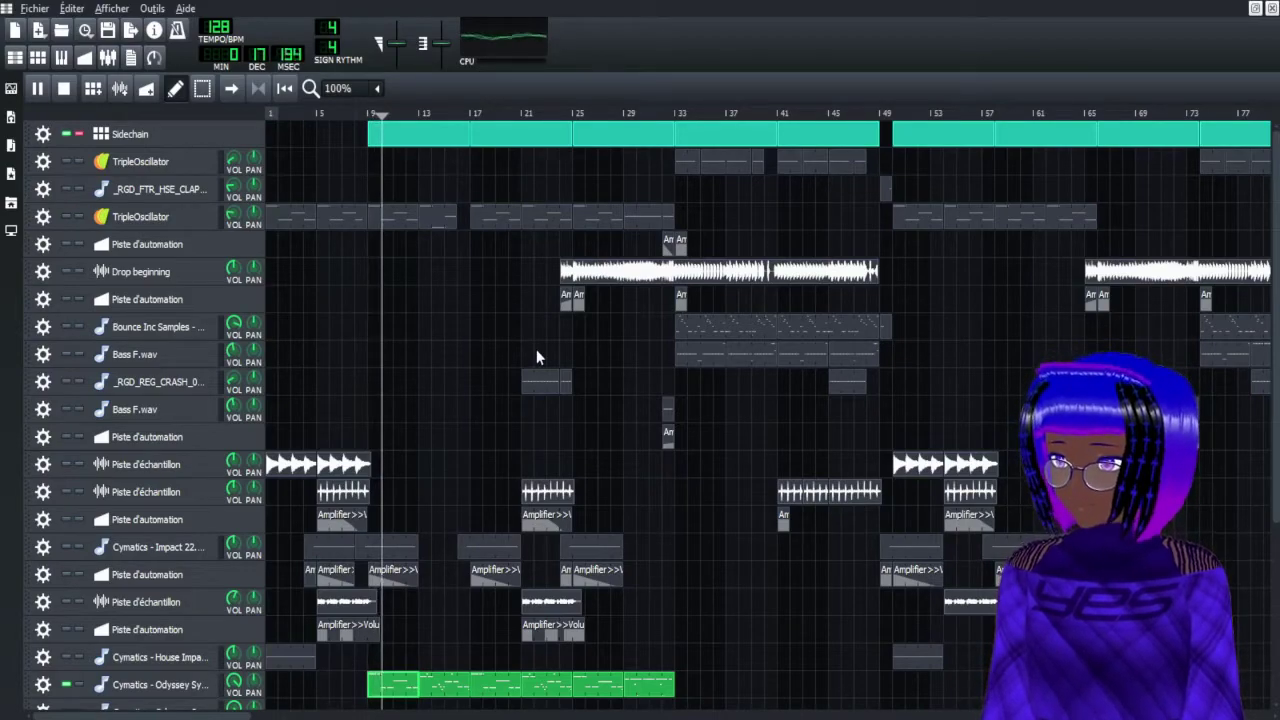
Mute and unmute the Sidechain track during playback to compare the synth's sound, then stop and turn off the solo
{"action": "left_click", "coordinate": [66, 135]}
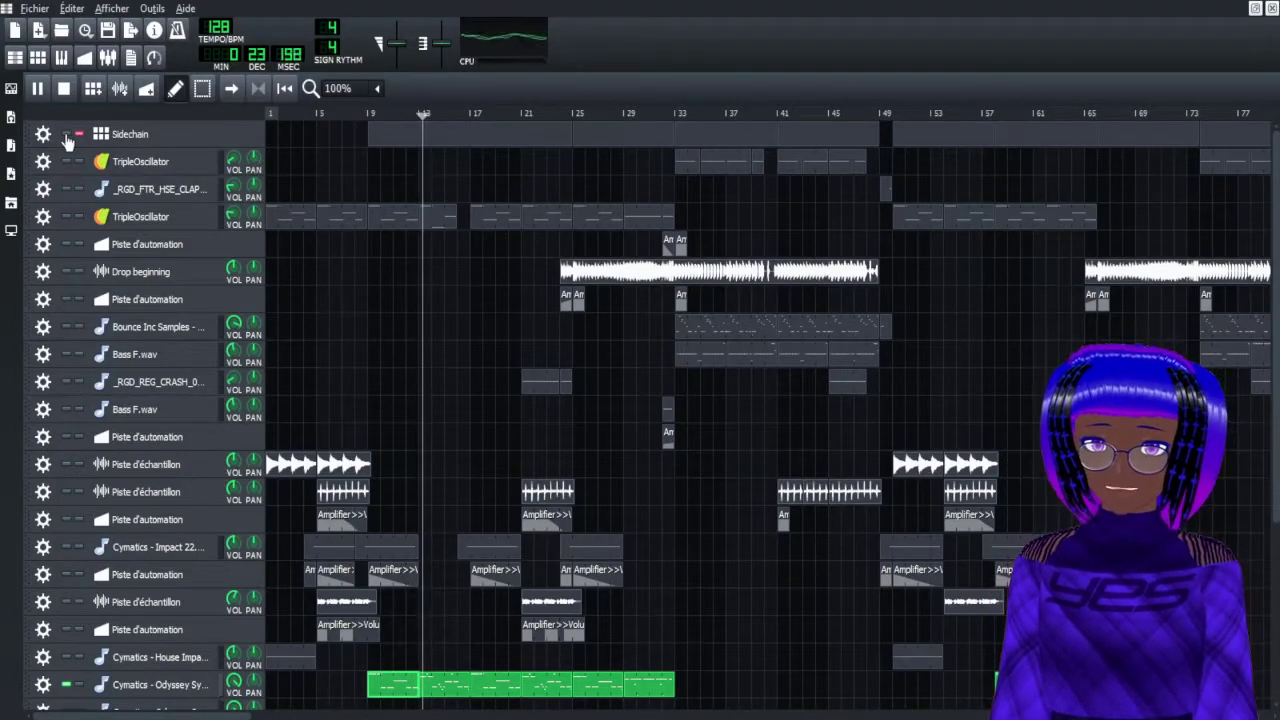
{"action": "left_click", "coordinate": [66, 135]}
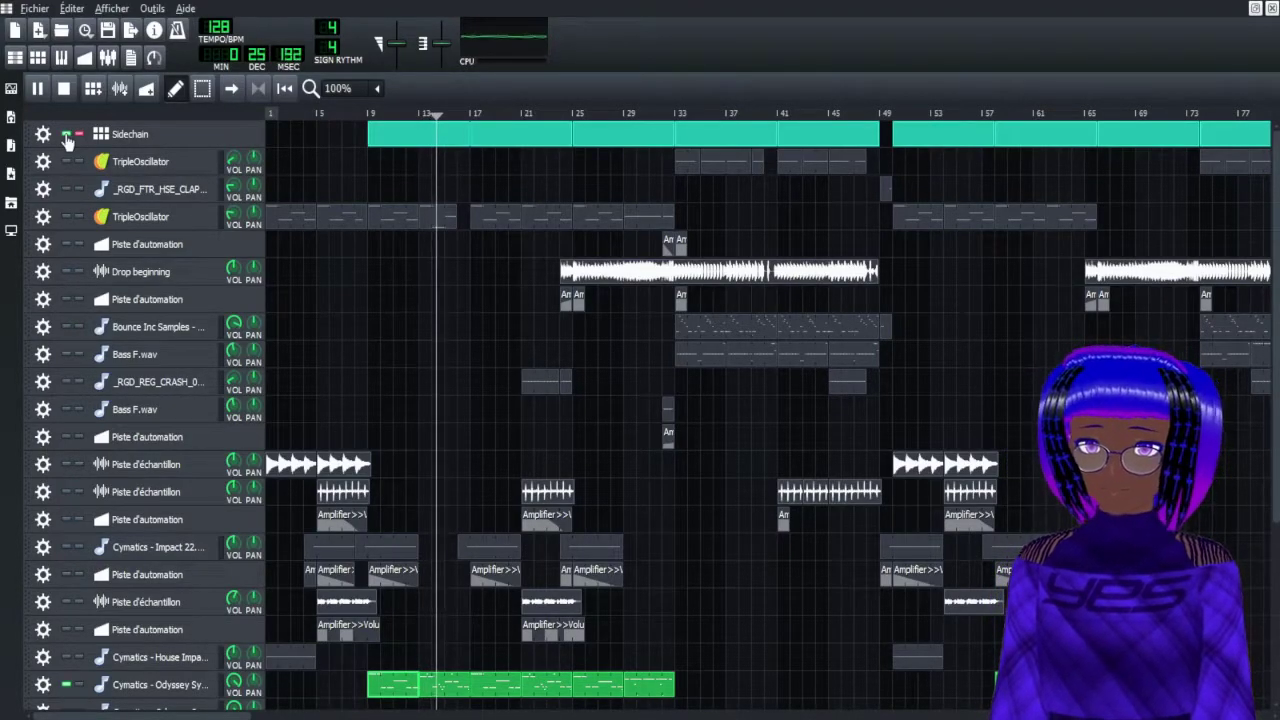
{"action": "key", "text": "space"}
{"action": "left_click", "coordinate": [78, 135]}
Open the _RGD_MEL_BNCE_KICK_016.wav clip at bar 17 in the piano roll and listen to its pattern
{"action": "scroll", "coordinate": [400, 240], "scroll_direction": "down", "scroll_amount": 3}
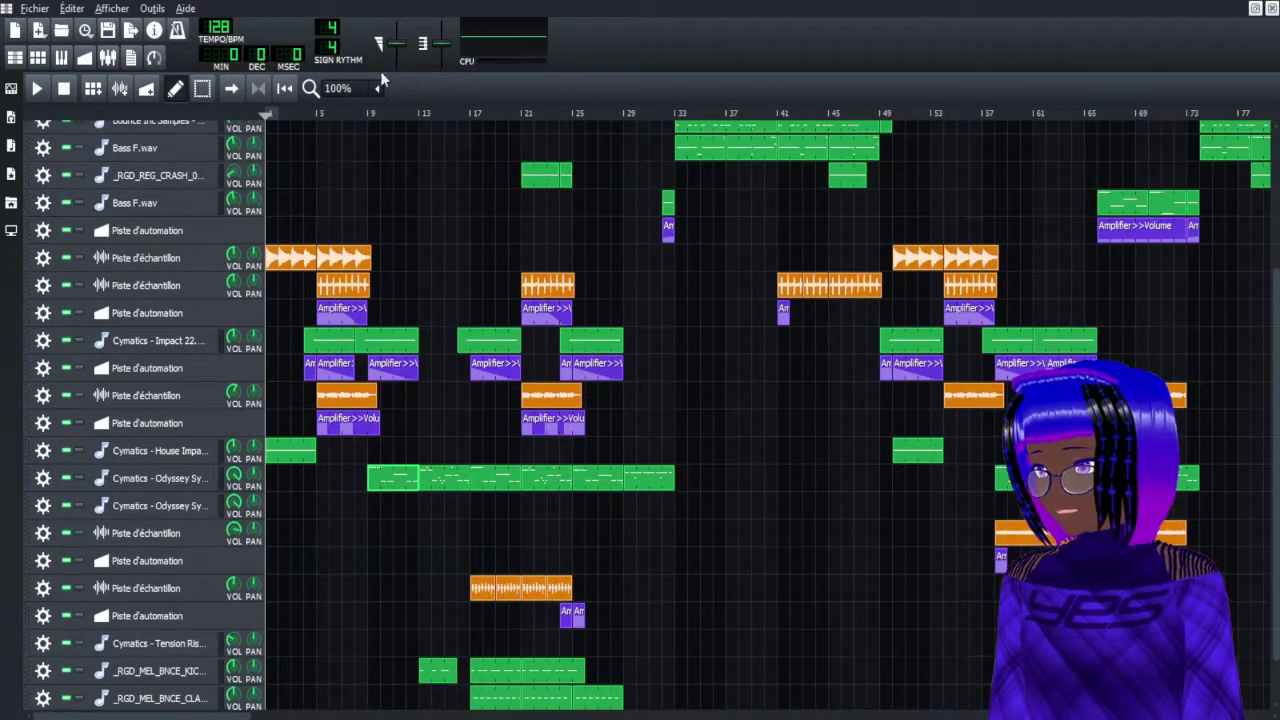
{"action": "double_click", "coordinate": [502, 678]}
{"action": "left_click", "coordinate": [179, 281]}
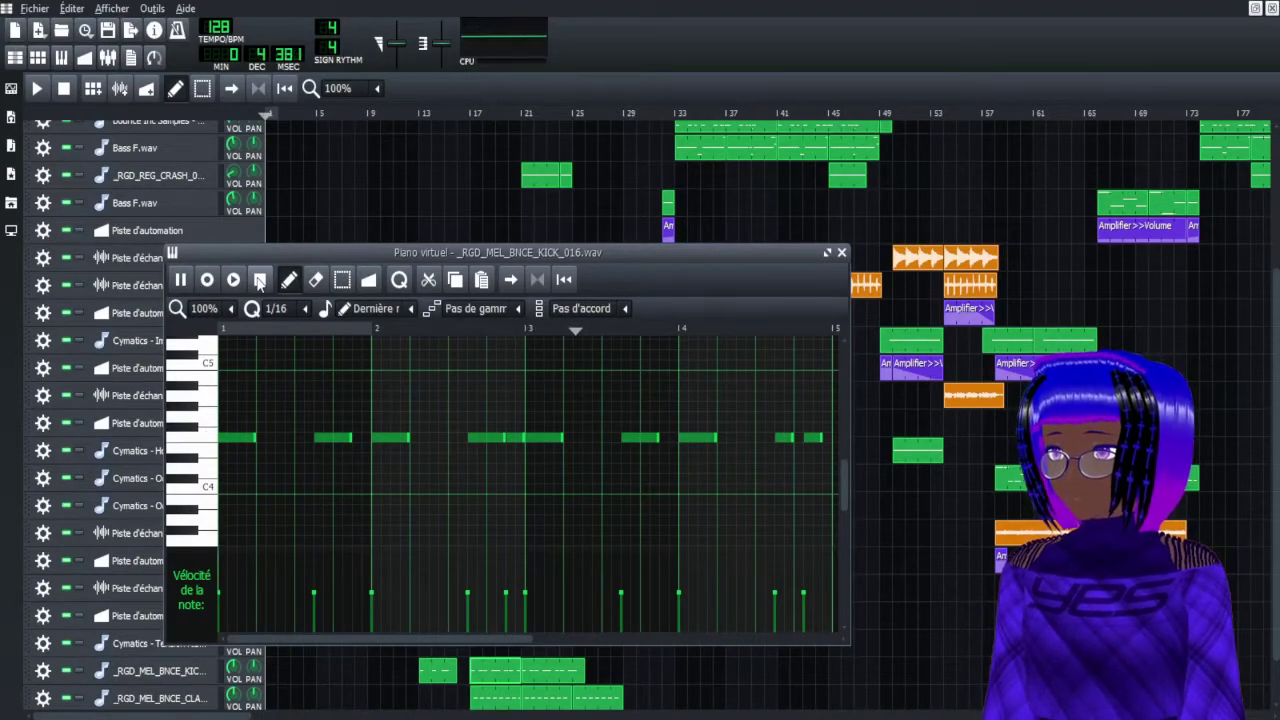
Open the first _RGD_MEL_BNCE_CLAP_008.wav clip in the piano roll, play its pattern, and return to the song arrangement
{"action": "double_click", "coordinate": [480, 698]}
{"action": "left_click", "coordinate": [179, 281]}
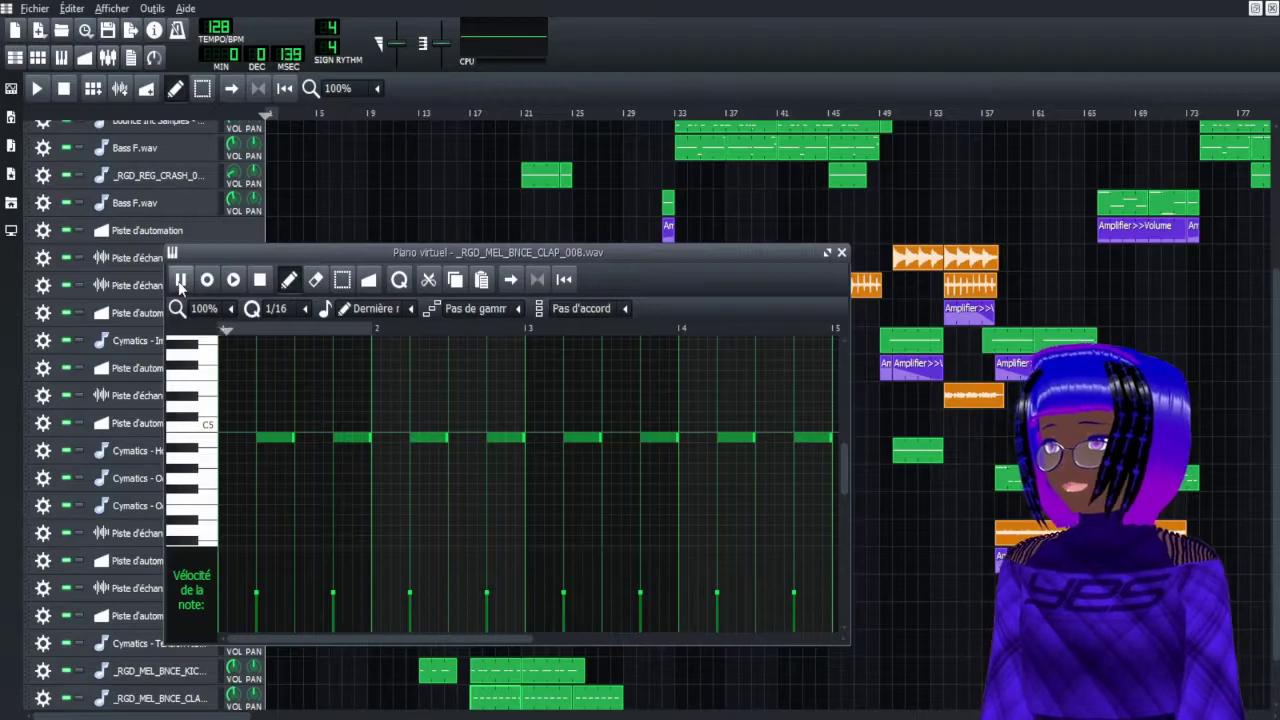
{"action": "left_click", "coordinate": [260, 280]}
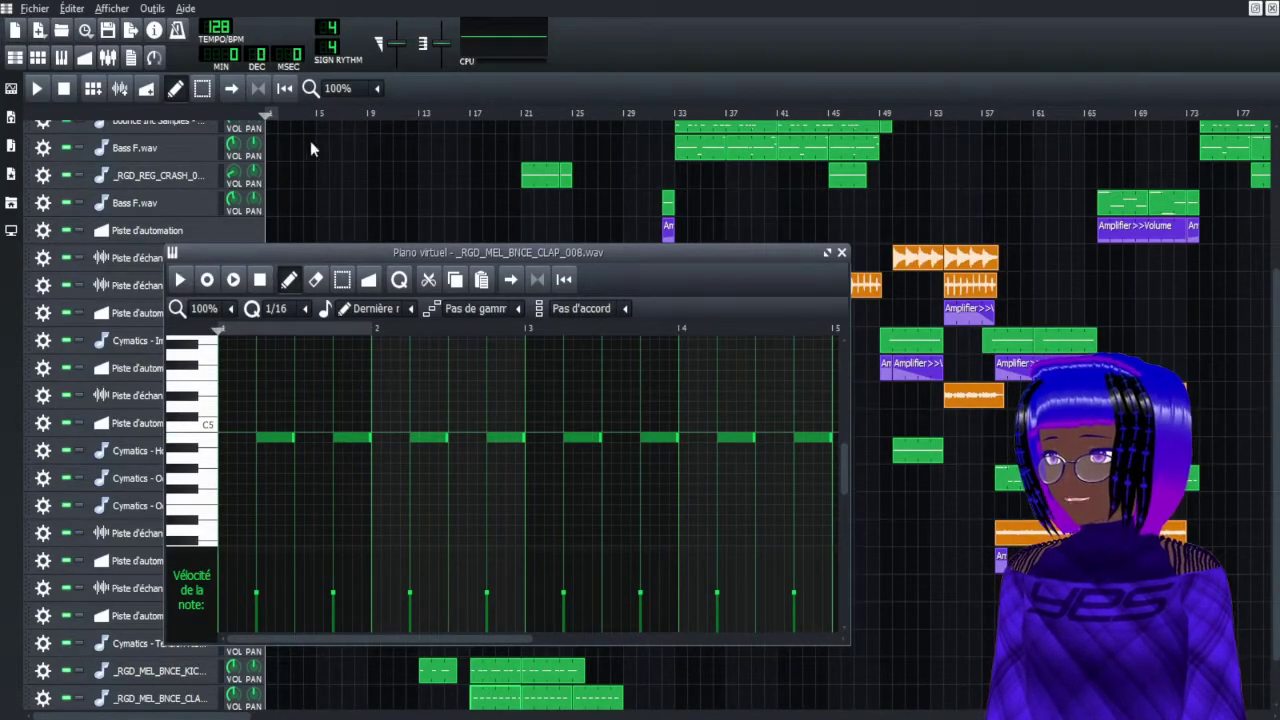
{"action": "left_click", "coordinate": [404, 84]}
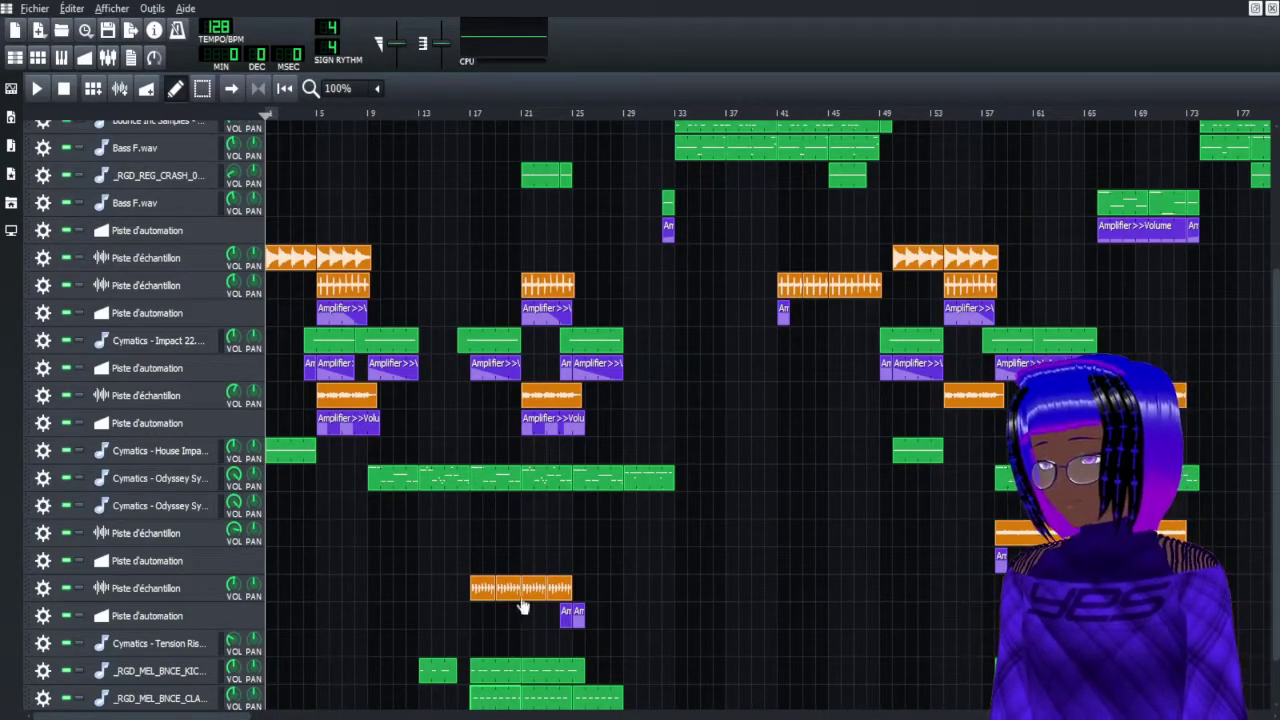
Solo the sample track whose clips start at bar 17, listen to it from just before that bar, and turn the solo off
{"action": "left_click", "coordinate": [469, 115]}
{"action": "left_click", "coordinate": [79, 588]}
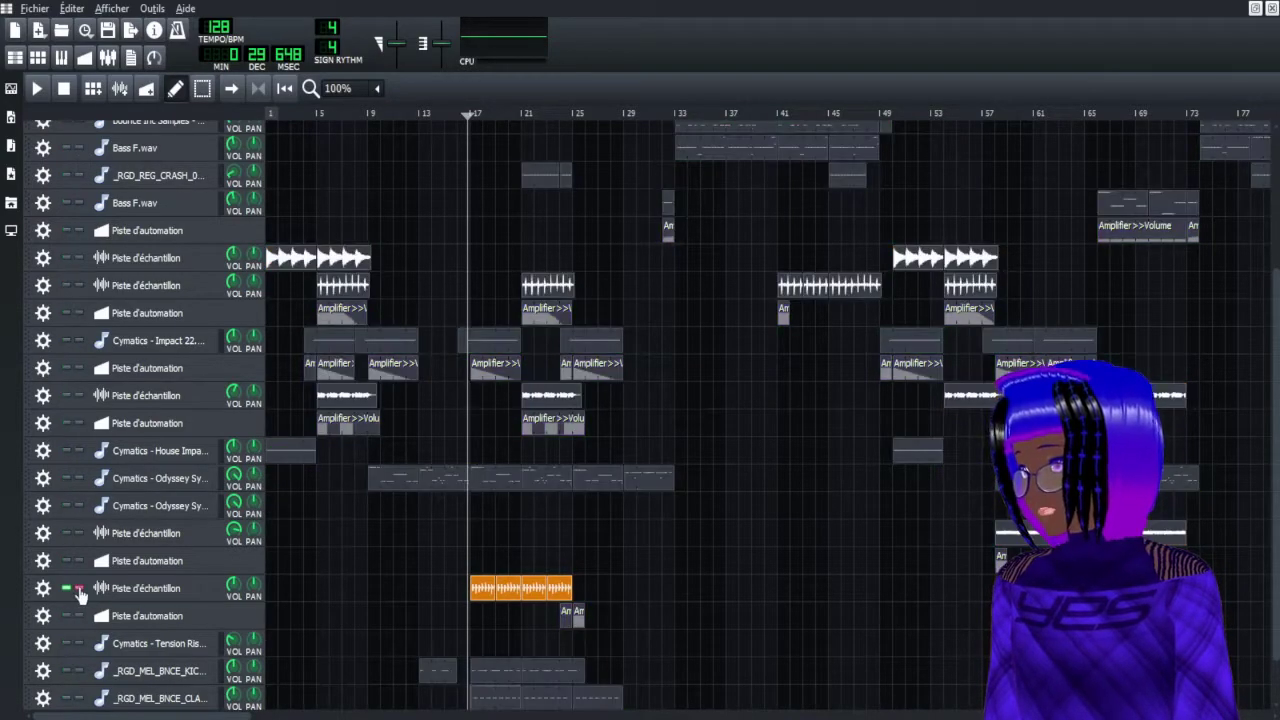
{"action": "left_click", "coordinate": [39, 95]}
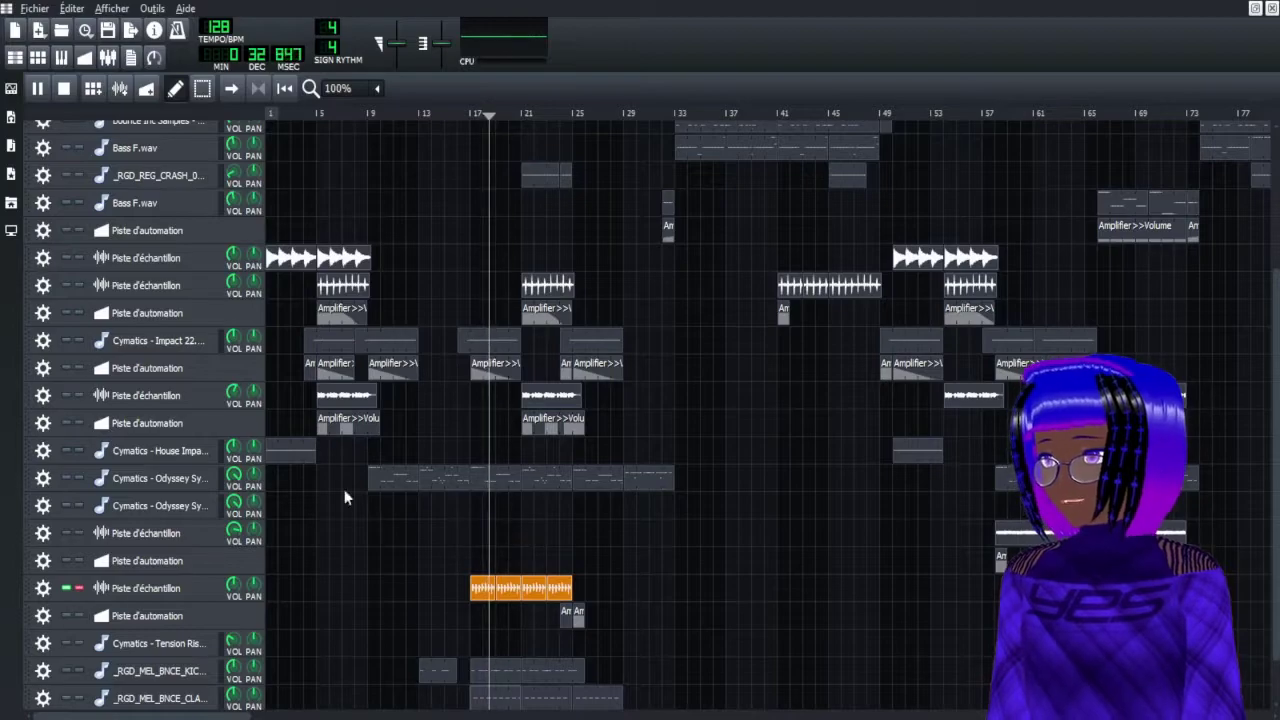
{"action": "left_click", "coordinate": [40, 92]}
{"action": "left_click", "coordinate": [80, 588]}
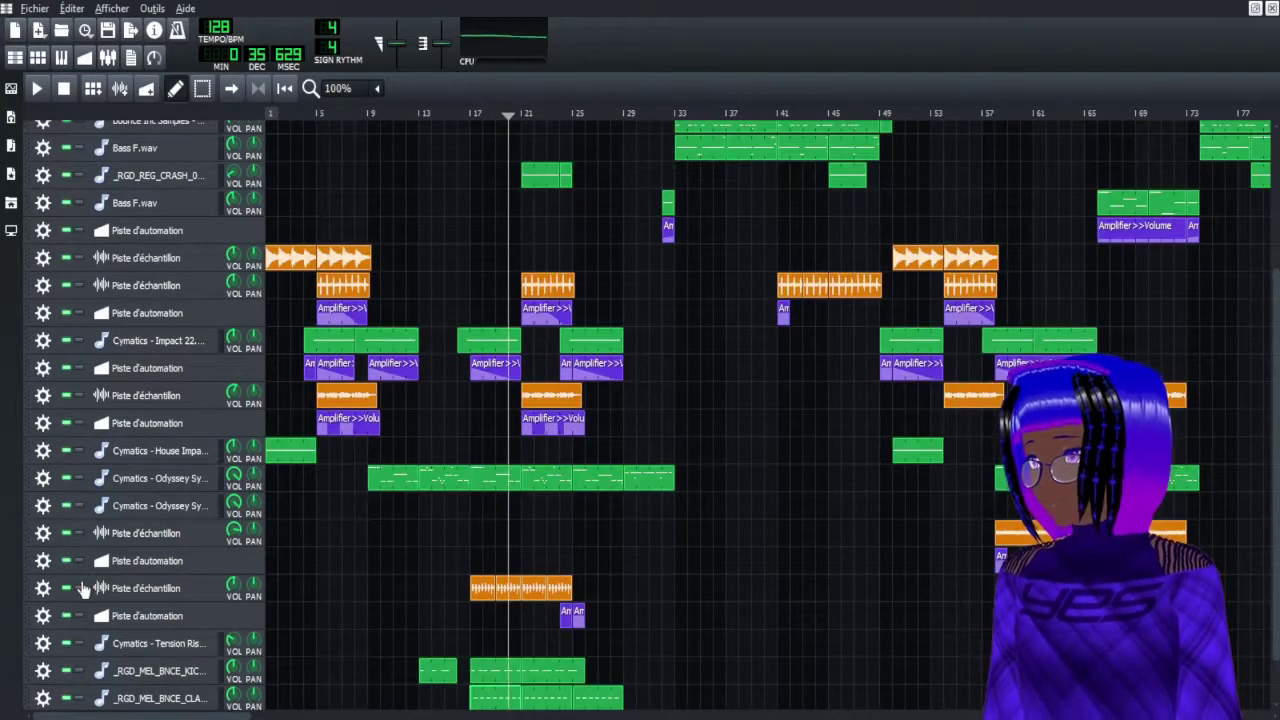
Examine the arrangement's track layout from the Sidechain track down to the _RGD_VOCAL_SHOT track
{"action": "scroll", "coordinate": [431, 312], "scroll_direction": "up", "scroll_amount": 5}
{"action": "scroll", "coordinate": [431, 312], "scroll_direction": "down", "scroll_amount": 3}
{"action": "scroll", "coordinate": [431, 312], "scroll_direction": "up", "scroll_amount": 5}
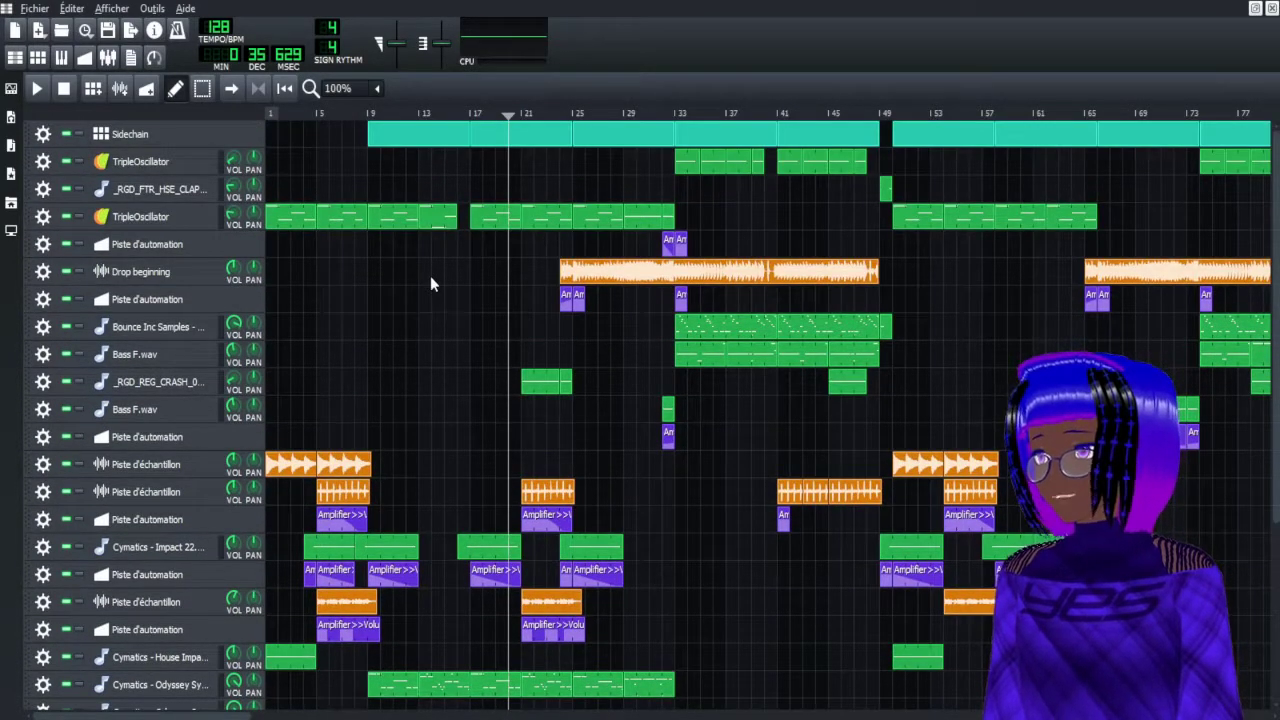
{"action": "scroll", "coordinate": [434, 366], "scroll_direction": "down", "scroll_amount": 2}
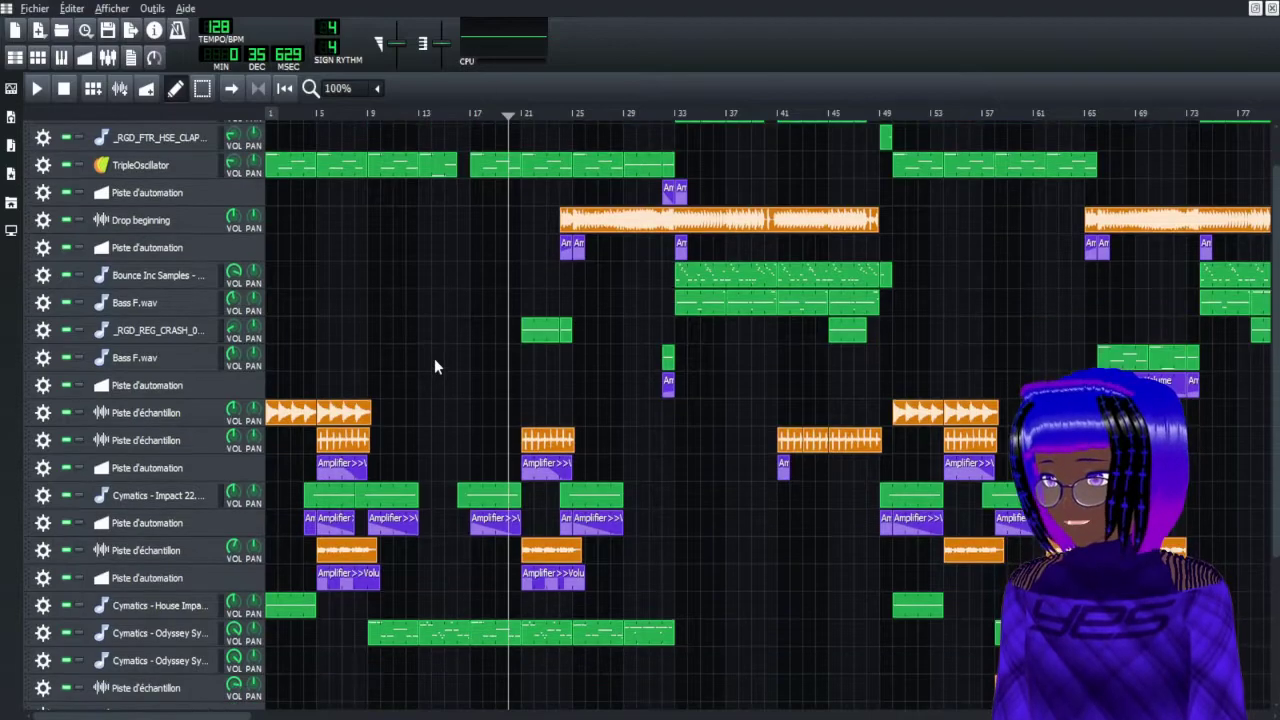
{"action": "scroll", "coordinate": [434, 366], "scroll_direction": "down", "scroll_amount": 2}
{"action": "scroll", "coordinate": [434, 366], "scroll_direction": "down", "scroll_amount": 2}
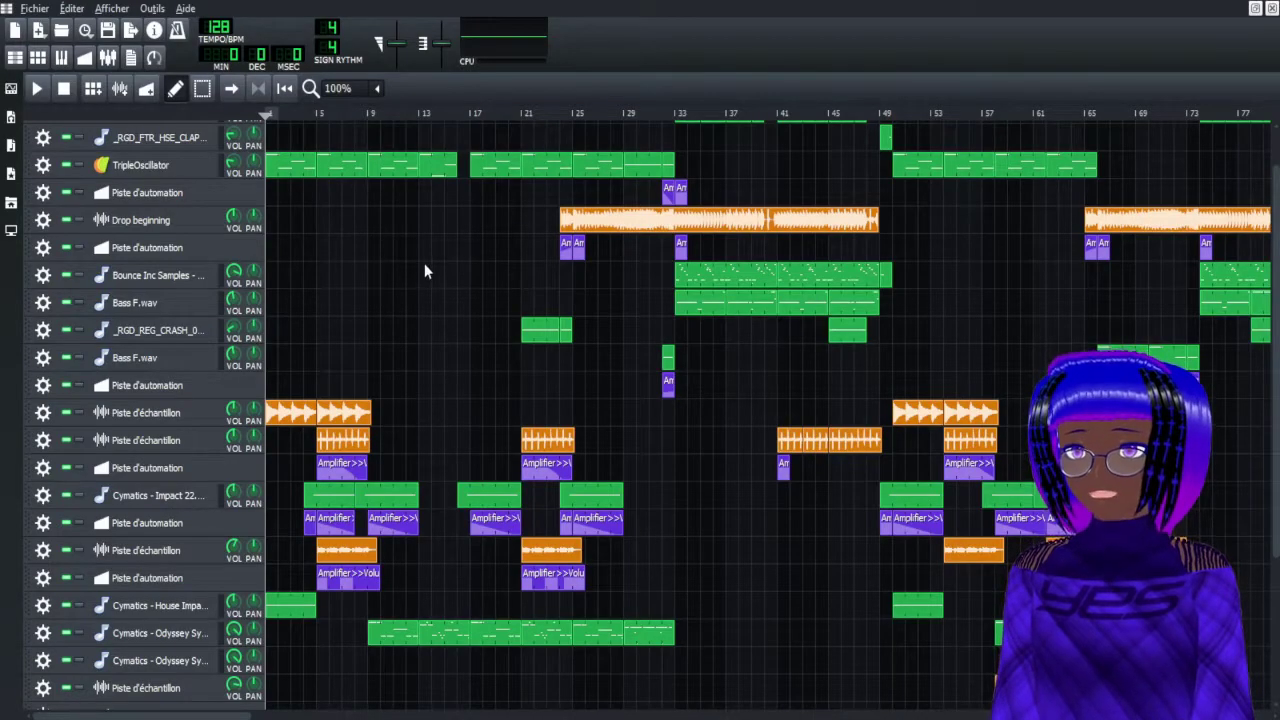
{"action": "scroll", "coordinate": [461, 242], "scroll_direction": "up", "scroll_amount": 2}
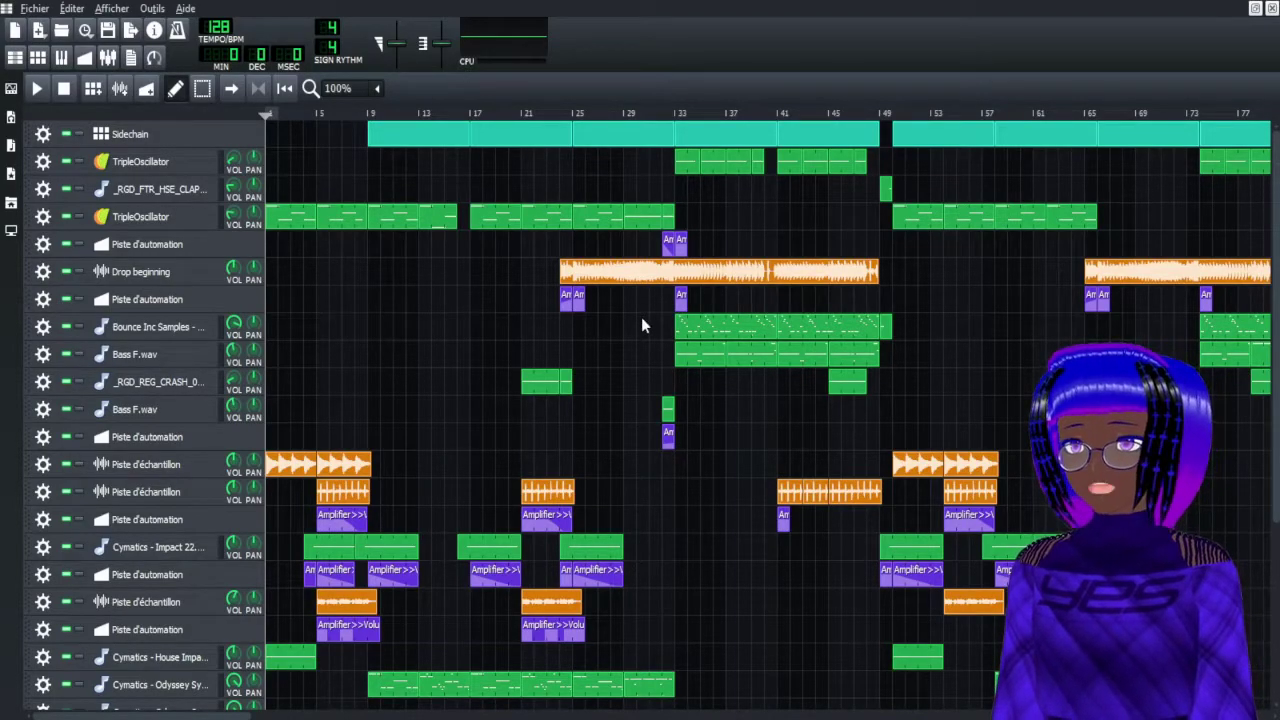
{"action": "scroll", "coordinate": [643, 322], "scroll_direction": "down", "scroll_amount": 5}
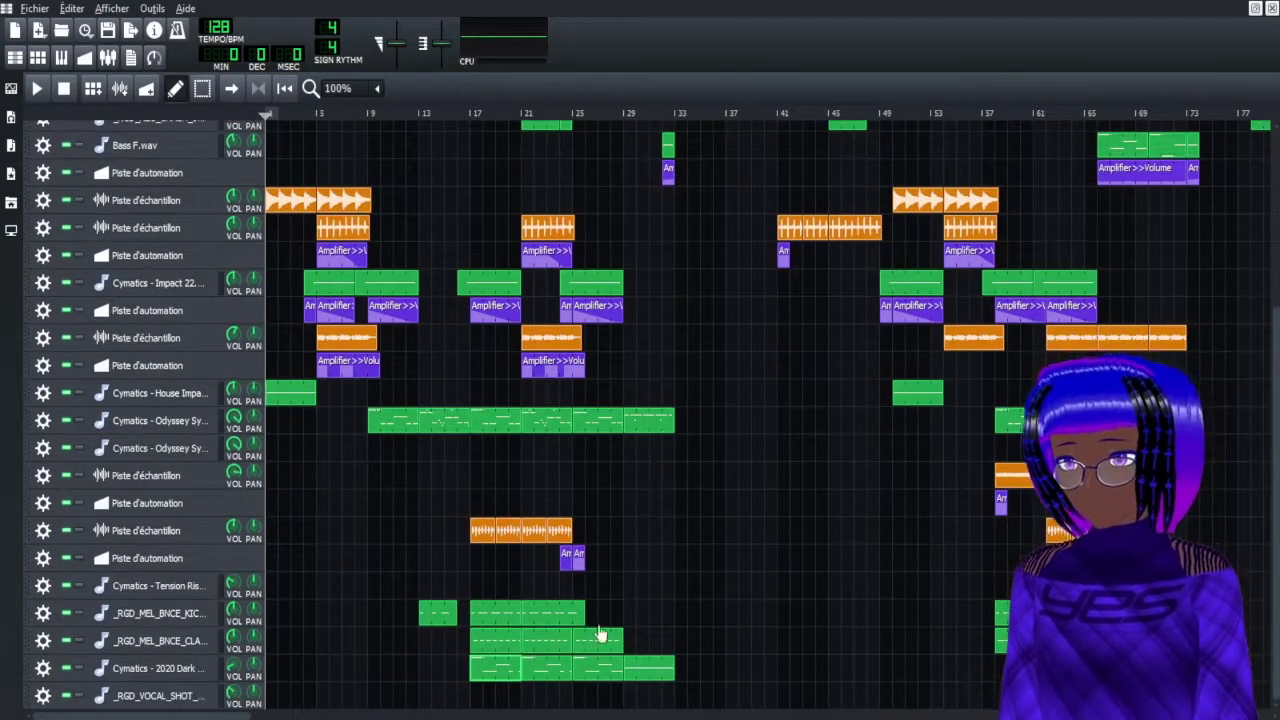
{"action": "scroll", "coordinate": [614, 672], "scroll_direction": "up", "scroll_amount": 4}
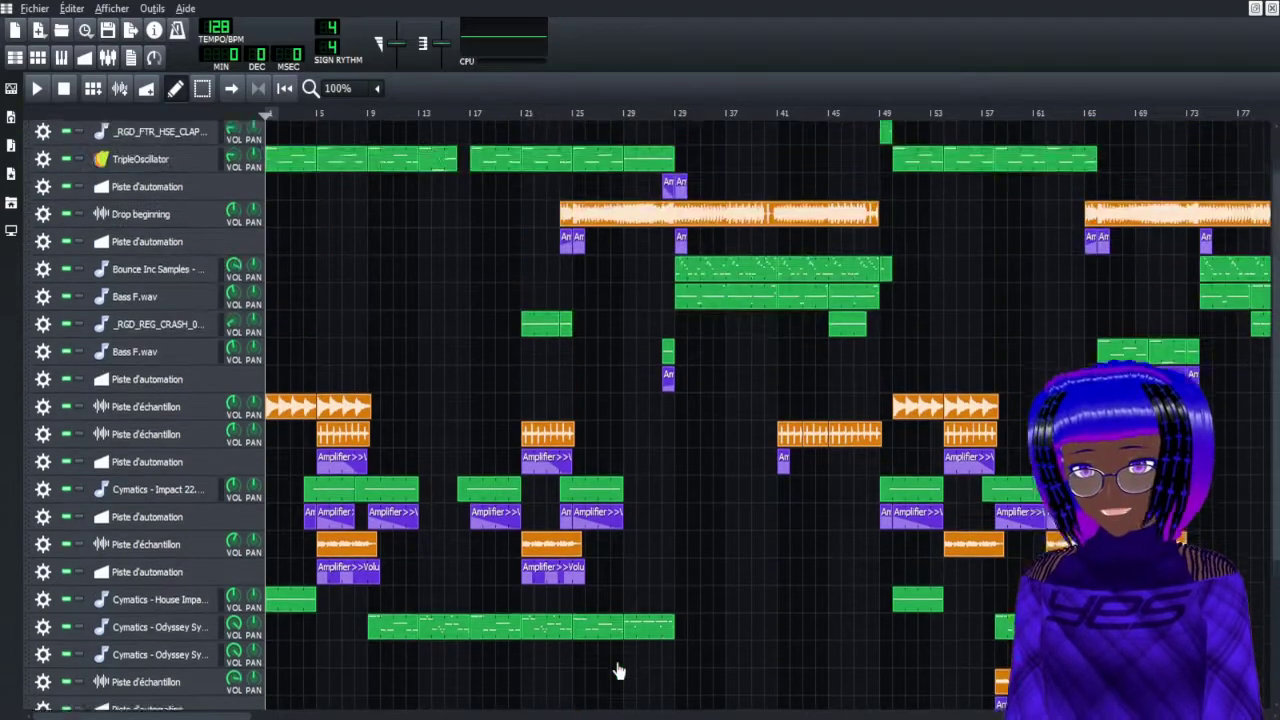
{"action": "scroll", "coordinate": [612, 360], "scroll_direction": "up", "scroll_amount": 1}
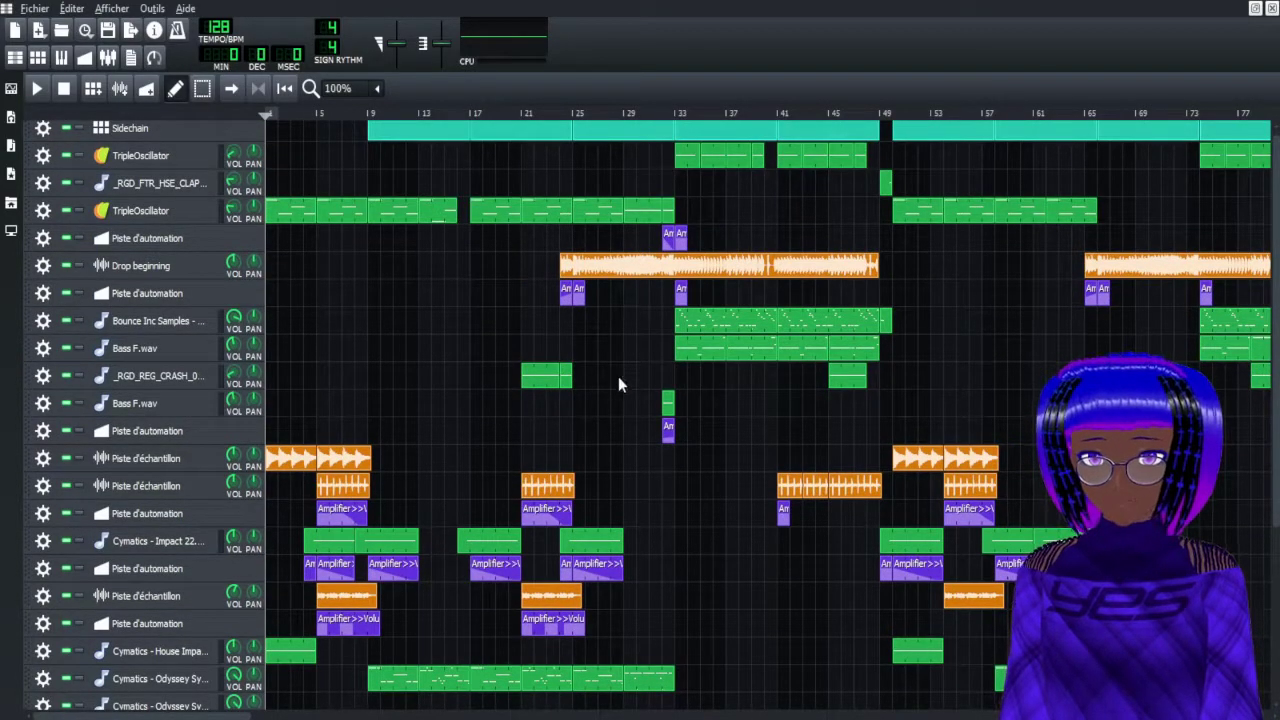
{"action": "scroll", "coordinate": [620, 390], "scroll_direction": "down", "scroll_amount": 5}
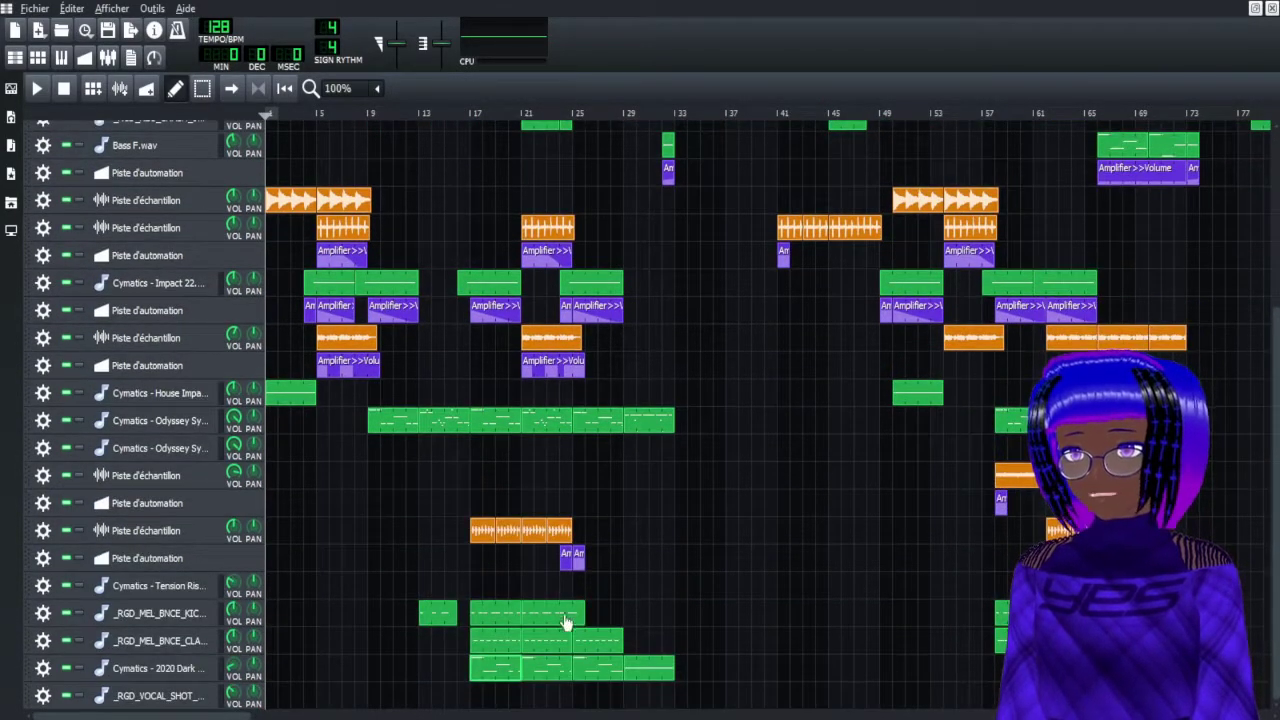
Open the Cymatics - Odyssey Synth clip at bar 25 in the piano roll, play its pattern, and return to the song arrangement
{"action": "scroll", "coordinate": [638, 608], "scroll_direction": "up", "scroll_amount": 5}
{"action": "scroll", "coordinate": [638, 608], "scroll_direction": "down", "scroll_amount": 2}
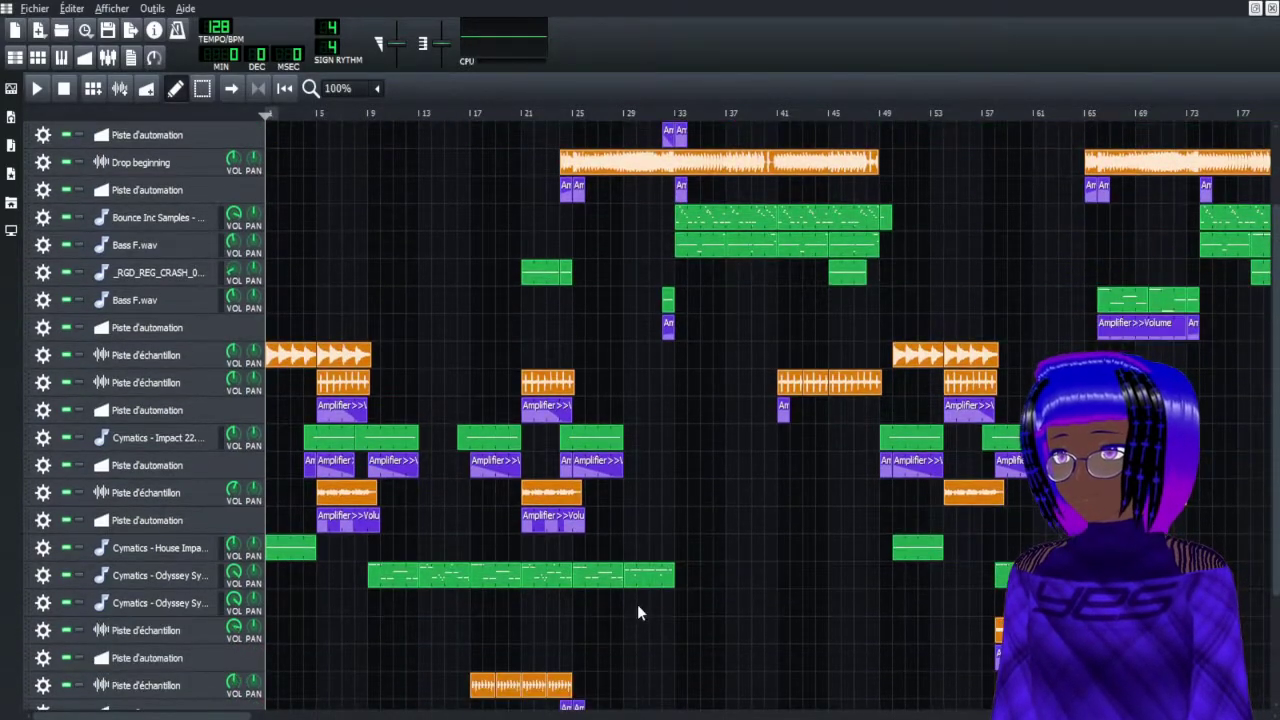
{"action": "scroll", "coordinate": [580, 418], "scroll_direction": "up", "scroll_amount": 2}
{"action": "scroll", "coordinate": [580, 420], "scroll_direction": "down", "scroll_amount": 3}
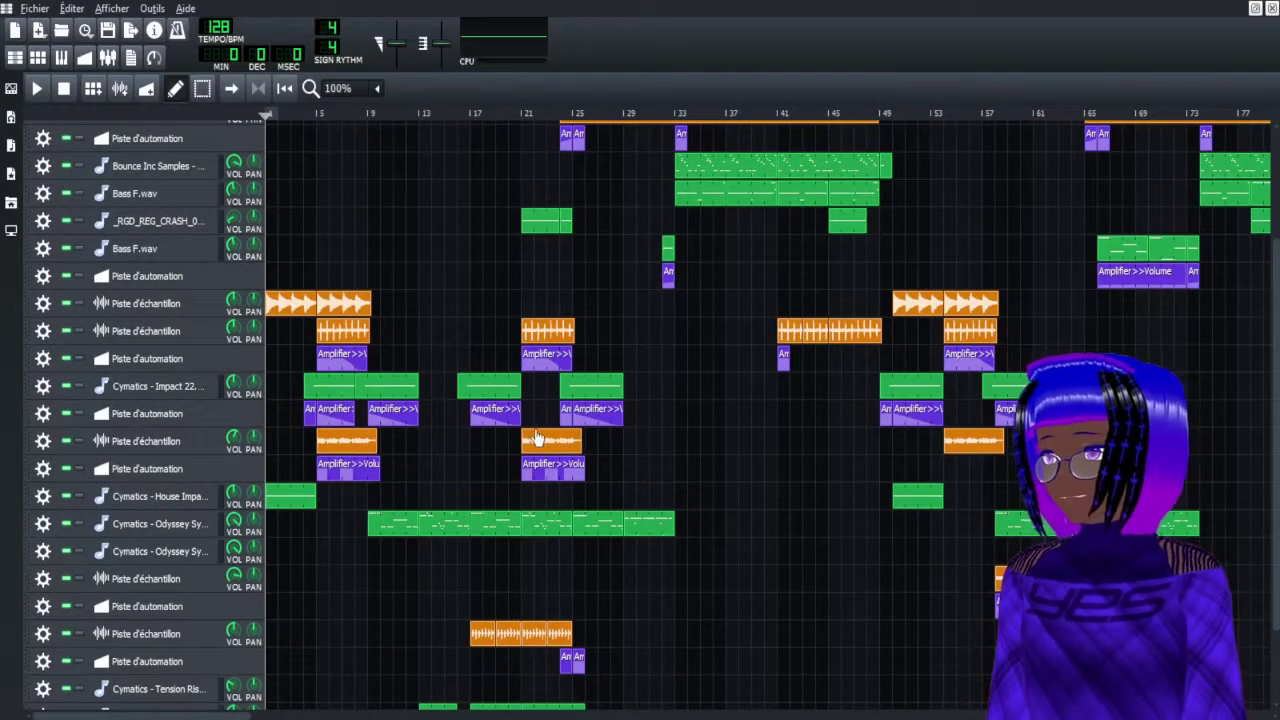
{"action": "scroll", "coordinate": [513, 388], "scroll_direction": "down", "scroll_amount": 1}
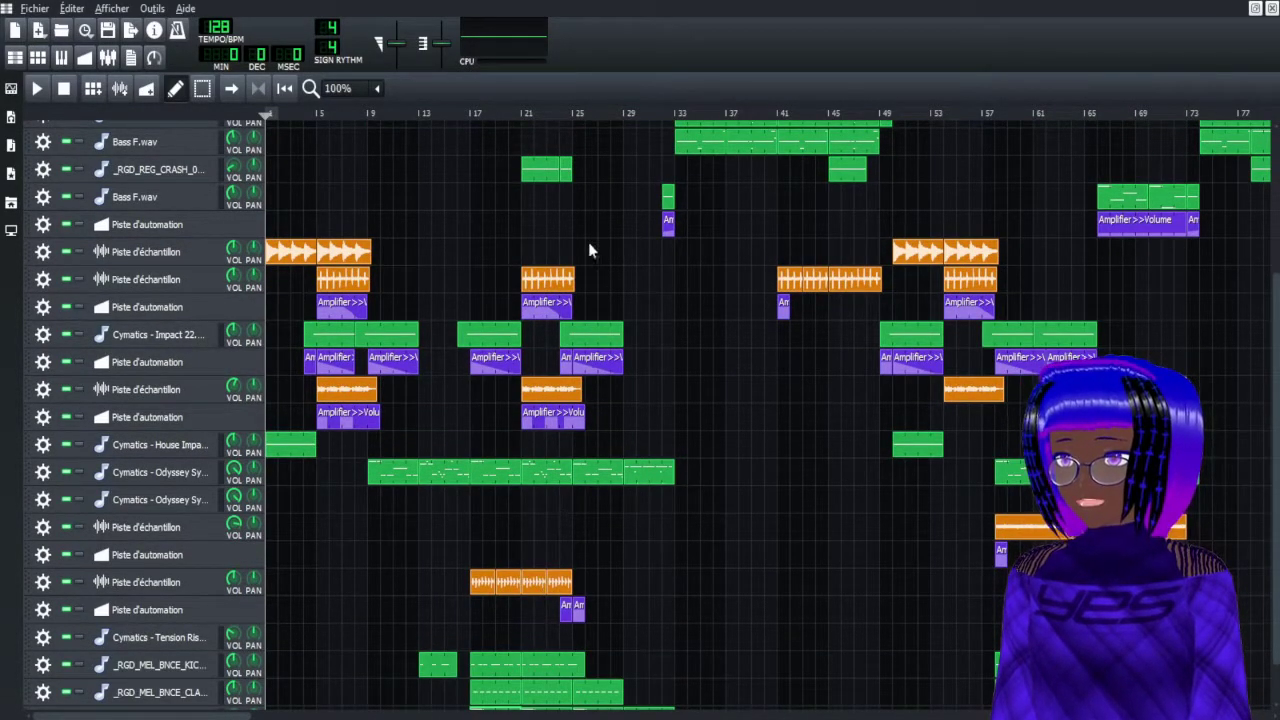
{"action": "double_click", "coordinate": [606, 479]}
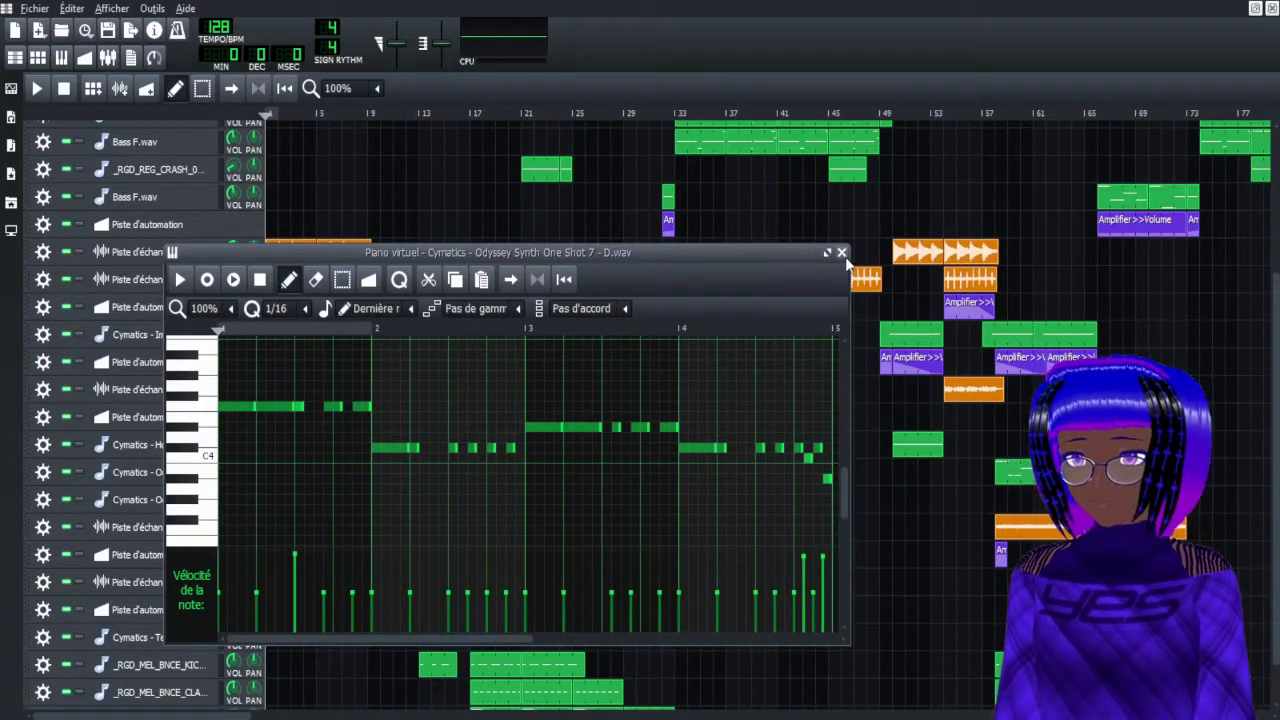
{"action": "left_click", "coordinate": [180, 279]}
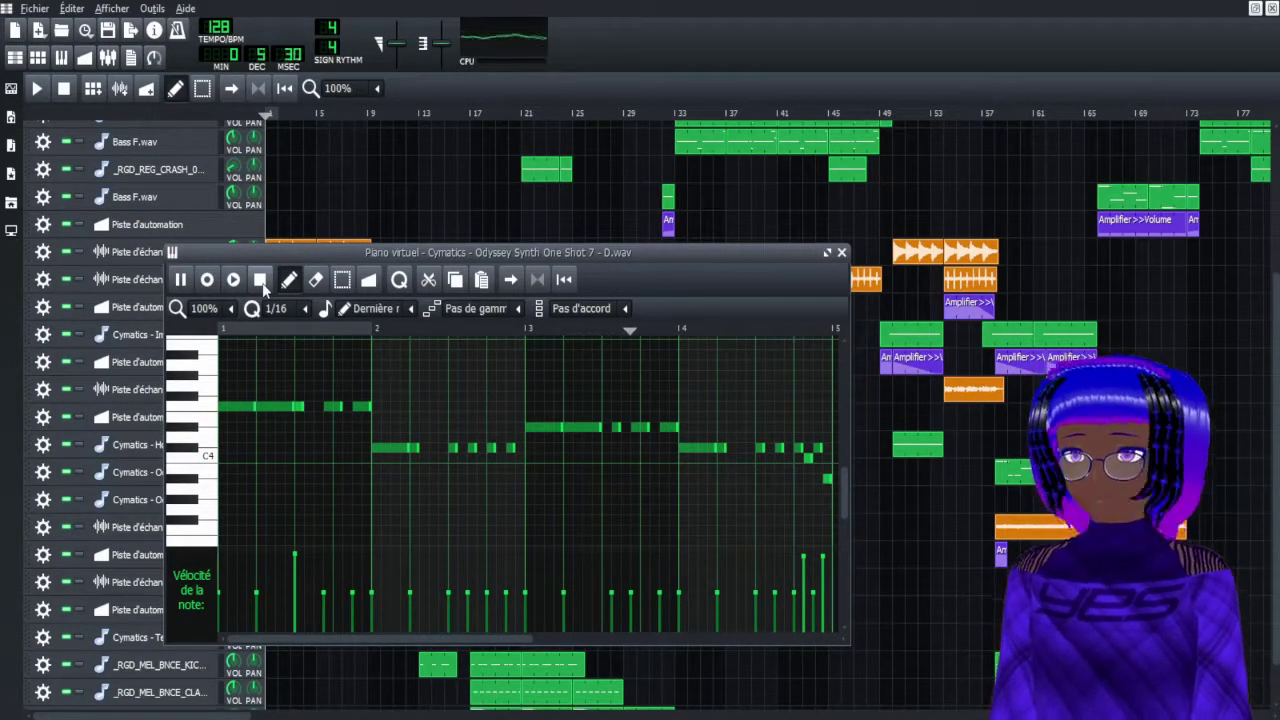
{"action": "left_click", "coordinate": [260, 281]}
{"action": "left_click", "coordinate": [841, 252]}
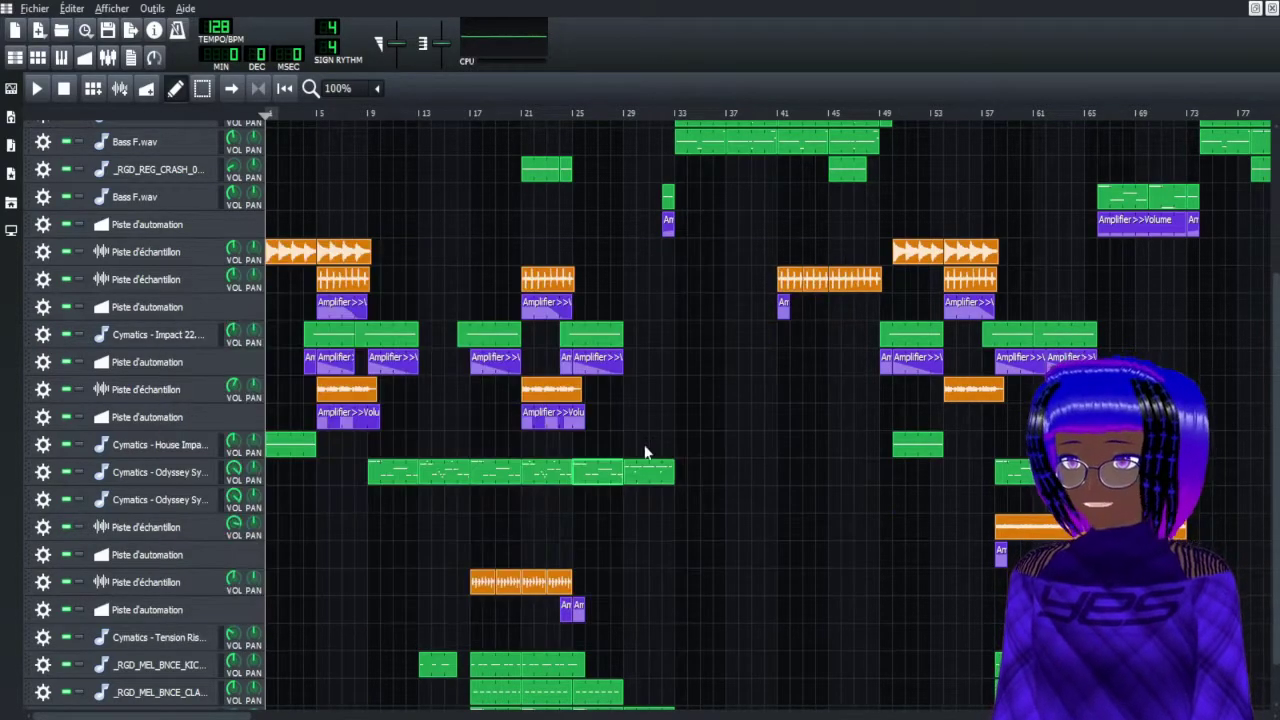
Open the last Cymatics - Odyssey Synth clip before bar 33 in the piano roll, listen to its pattern, and close it
{"action": "double_click", "coordinate": [651, 465]}
{"action": "left_click", "coordinate": [182, 281]}
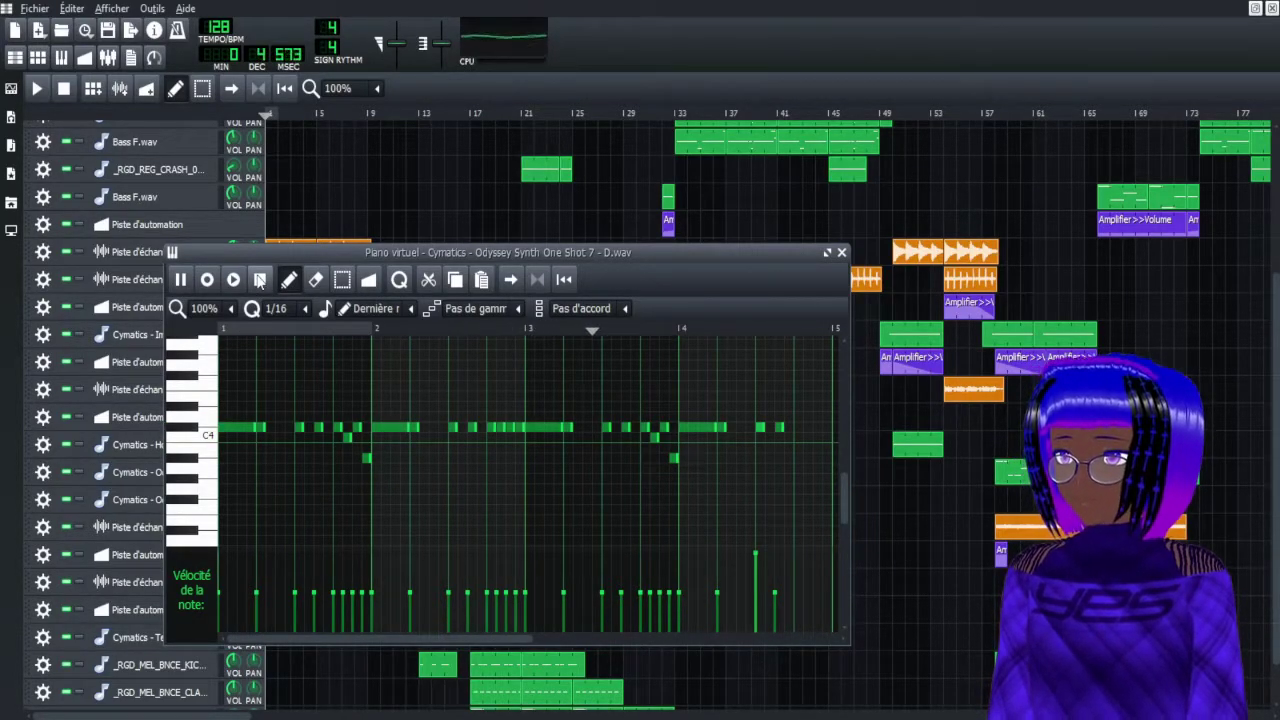
{"action": "left_click", "coordinate": [259, 280]}
{"action": "left_click", "coordinate": [841, 253]}
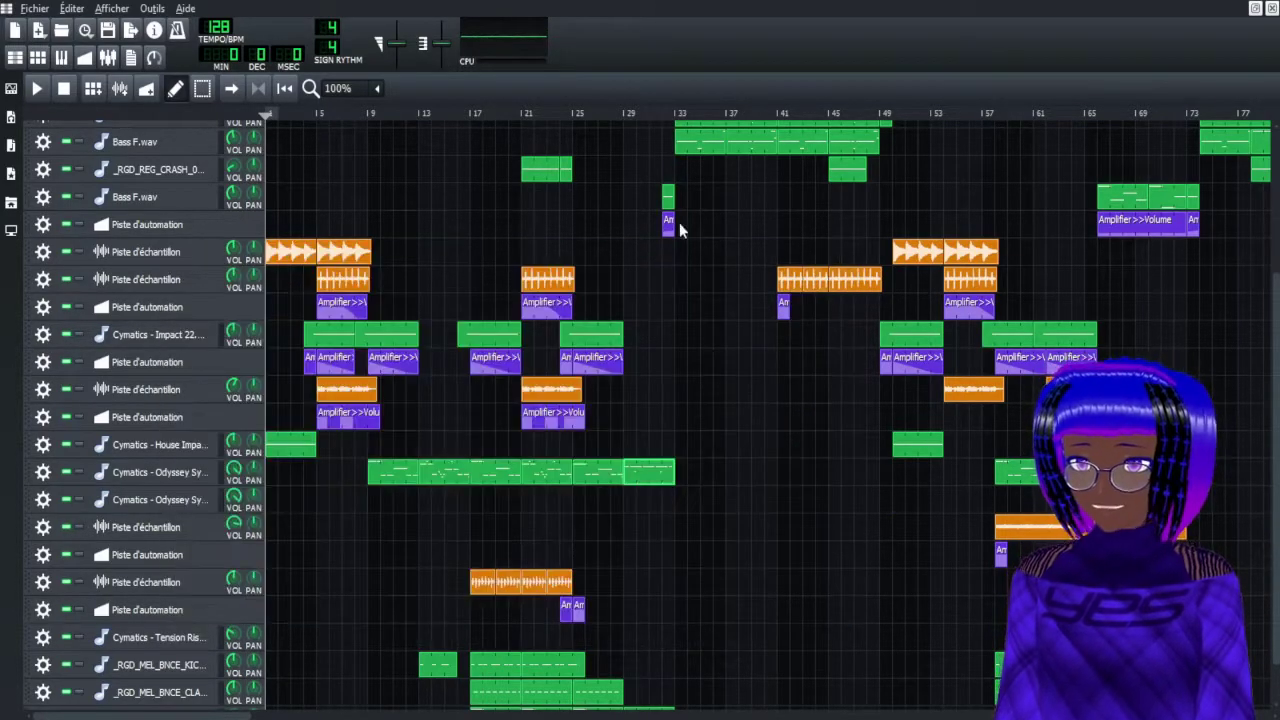
Solo the Sidechain track with the Odyssey Synth track also enabled, listen from just before bar 29, and turn the solo off
{"action": "left_click", "coordinate": [619, 112]}
{"action": "scroll", "coordinate": [600, 210], "scroll_direction": "up", "scroll_amount": 4}
{"action": "left_click", "coordinate": [79, 133]}
{"action": "scroll", "coordinate": [77, 600], "scroll_direction": "down", "scroll_amount": 3}
{"action": "left_click", "coordinate": [66, 582]}
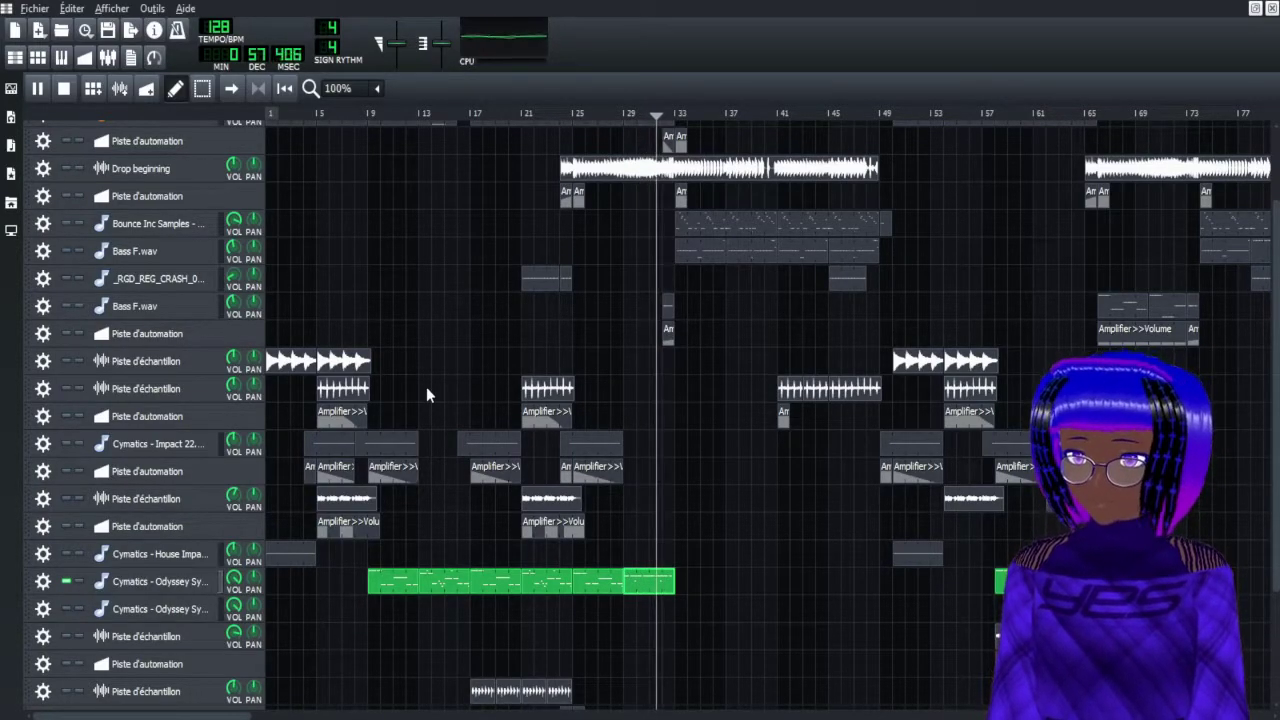
{"action": "left_click", "coordinate": [63, 88]}
{"action": "scroll", "coordinate": [523, 237], "scroll_direction": "up", "scroll_amount": 4}
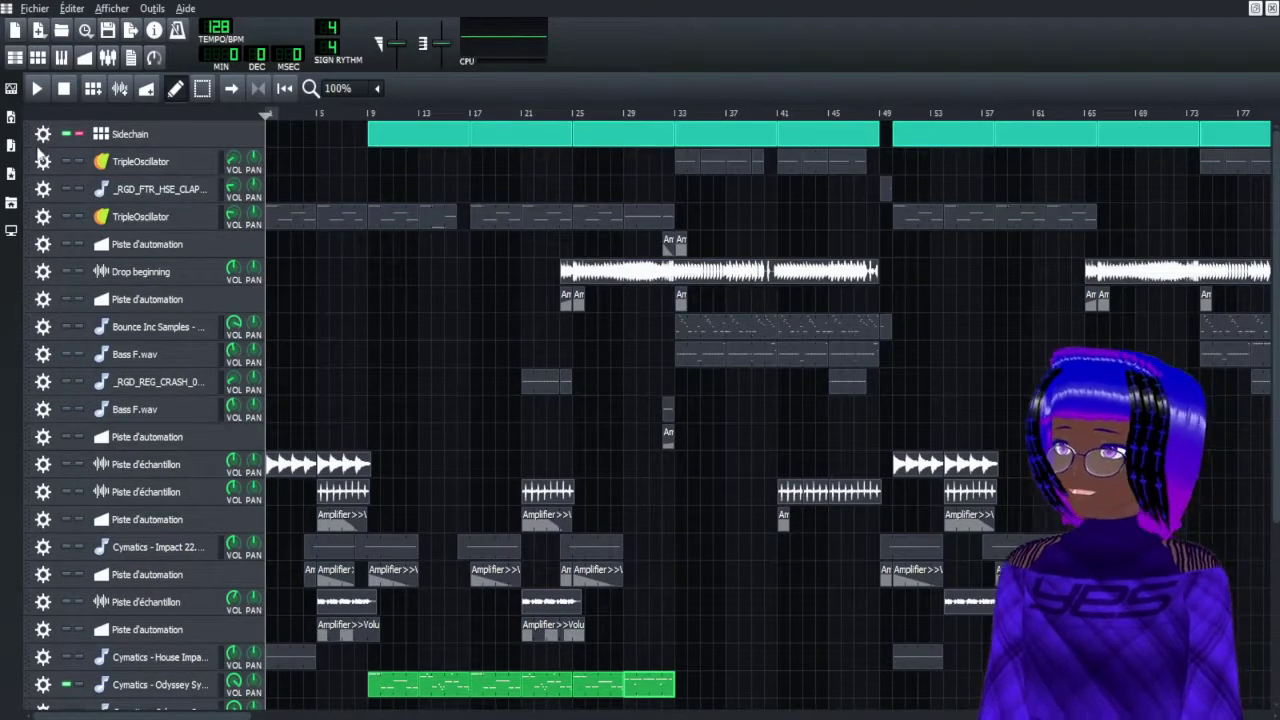
{"action": "left_click", "coordinate": [79, 134]}
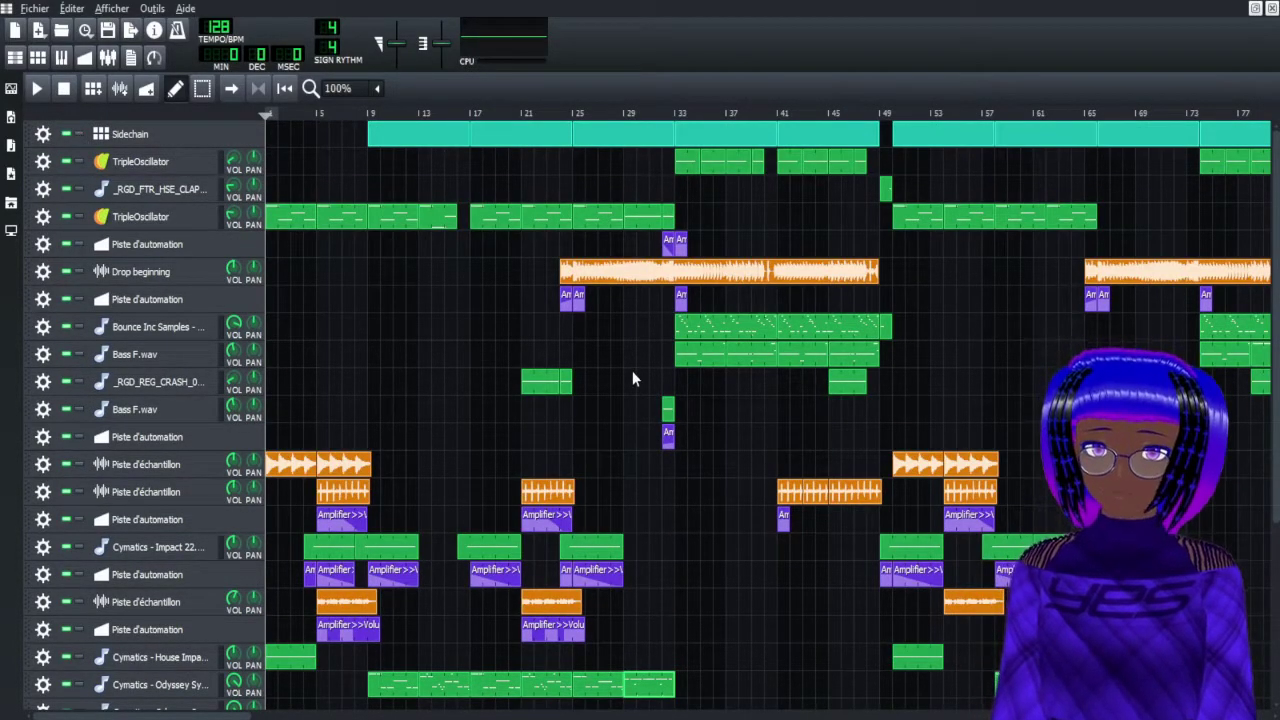
Open the Cymatics - 2020 Dark Melody Loop clip at bar 29 in the piano roll, play its pattern, and close it
{"action": "scroll", "coordinate": [684, 532], "scroll_direction": "down", "scroll_amount": 8}
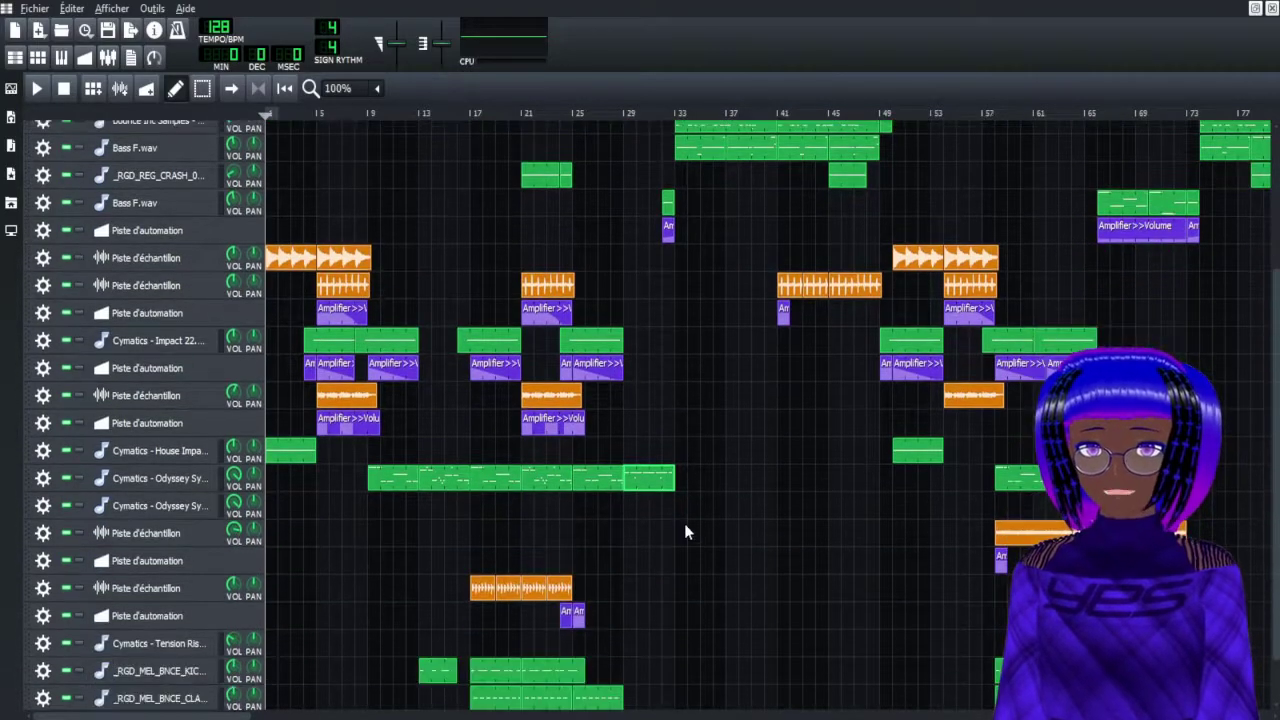
{"action": "scroll", "coordinate": [684, 532], "scroll_direction": "down", "scroll_amount": 2}
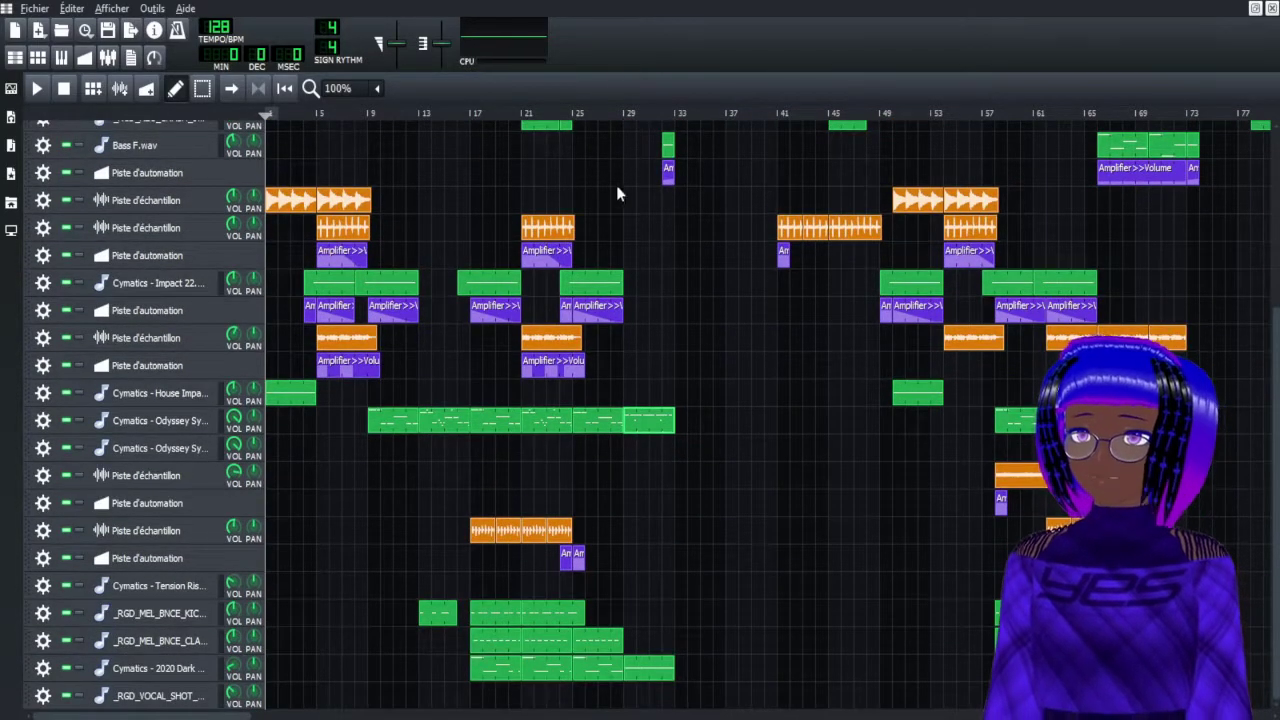
{"action": "left_click", "coordinate": [620, 112]}
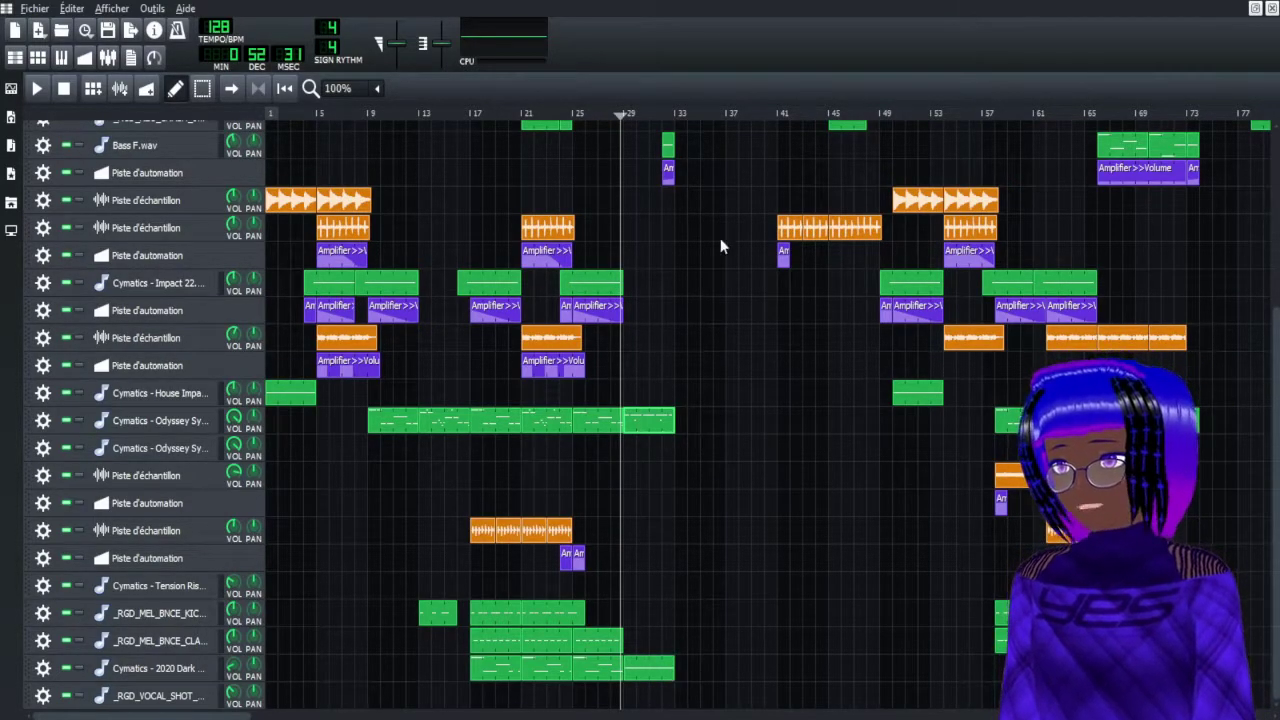
{"action": "double_click", "coordinate": [652, 679]}
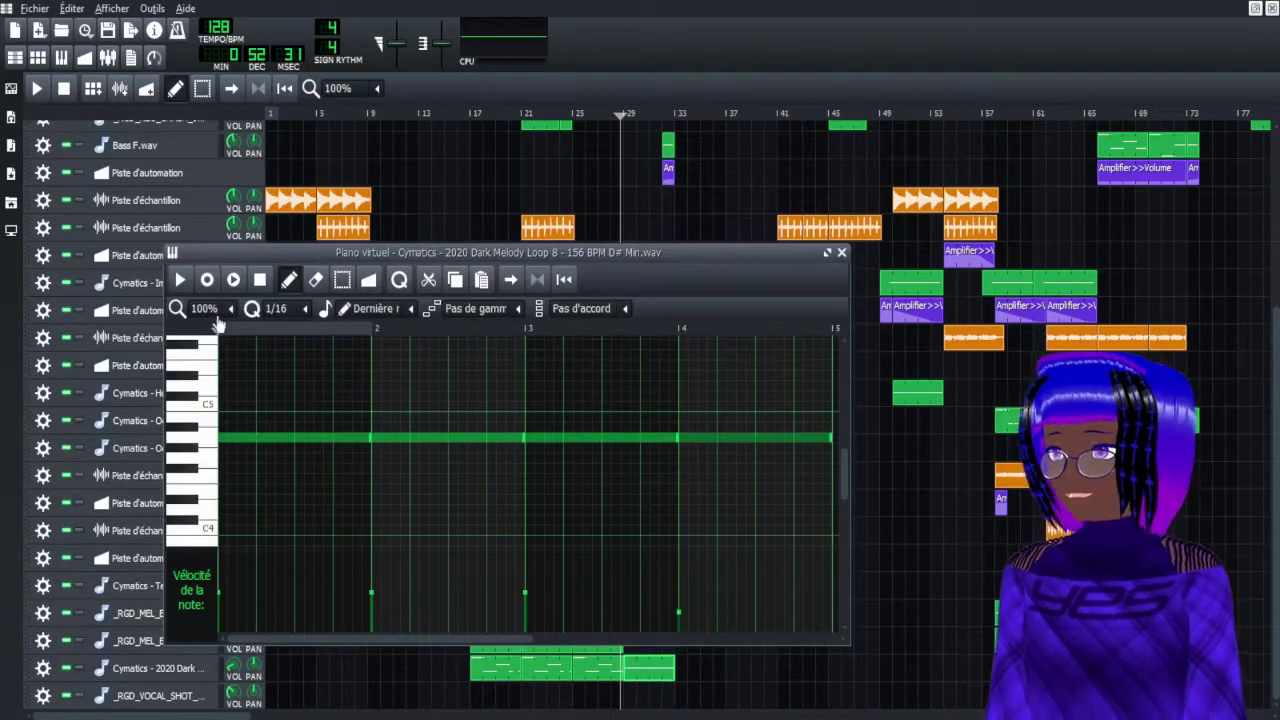
{"action": "left_click", "coordinate": [181, 282]}
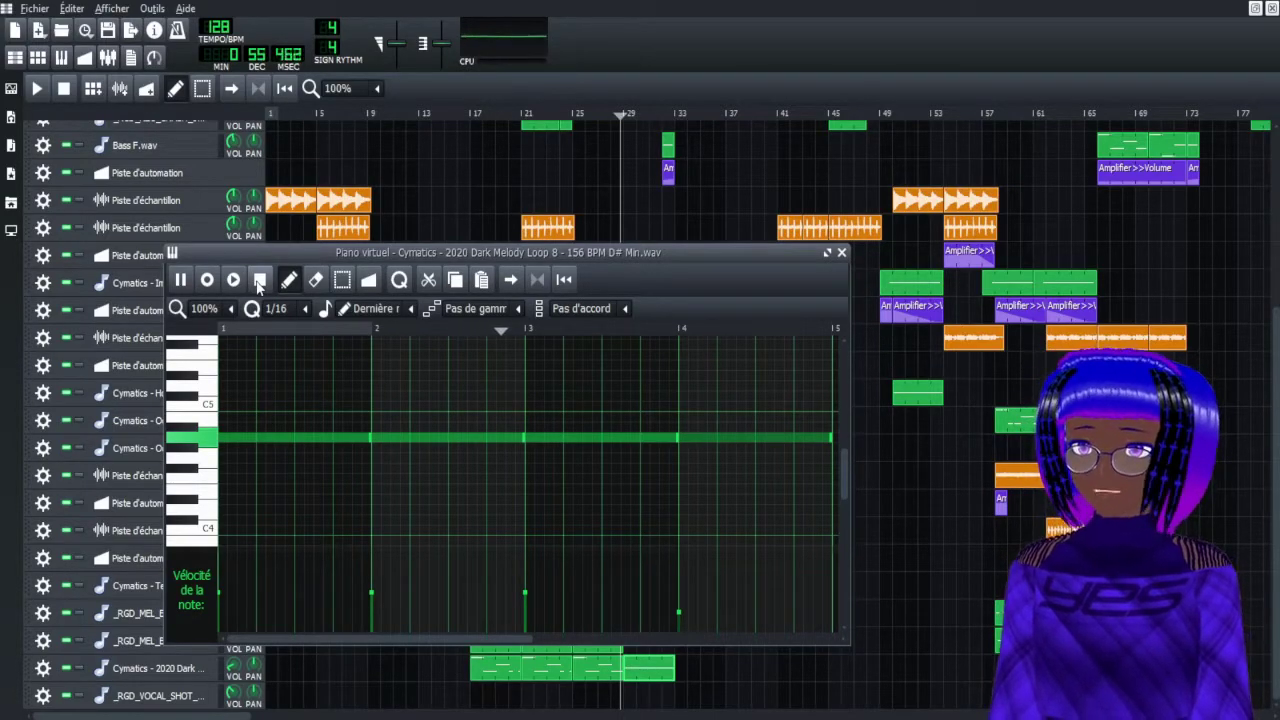
{"action": "left_click", "coordinate": [258, 281]}
{"action": "left_click", "coordinate": [840, 253]}
Solo the Drop beginning track and play it from bar 24
{"action": "scroll", "coordinate": [589, 386], "scroll_direction": "up", "scroll_amount": 4}
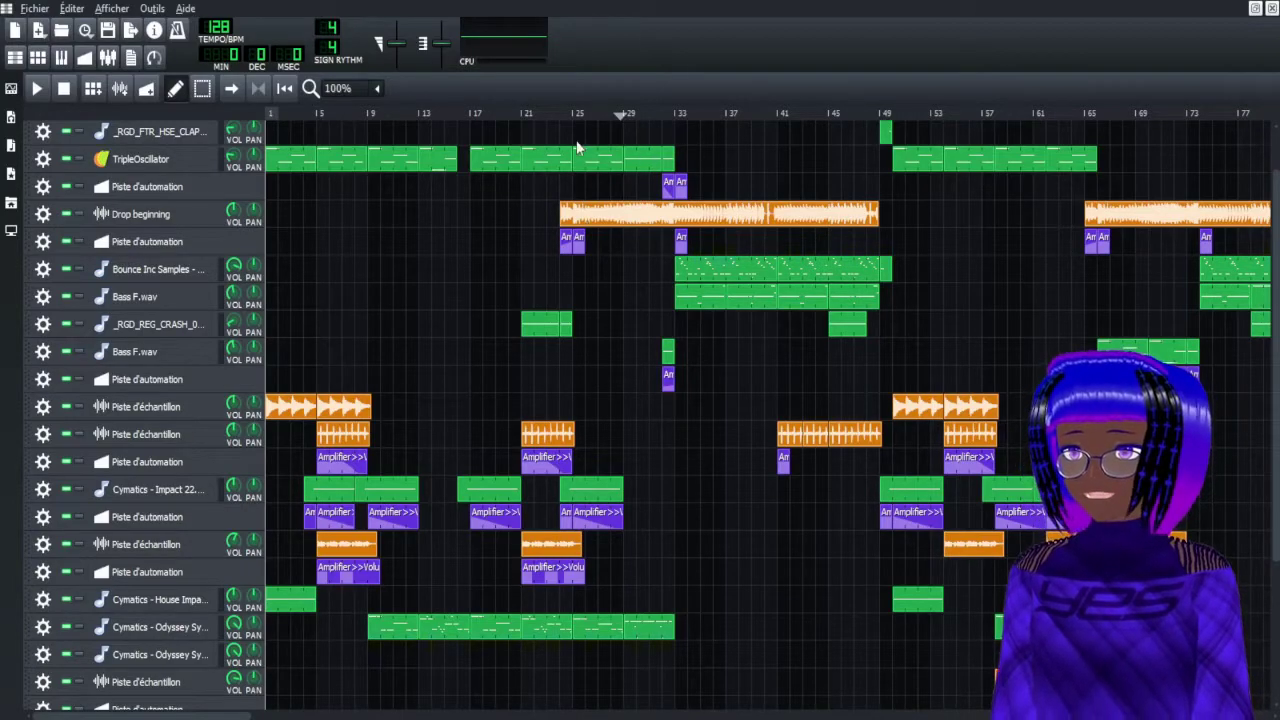
{"action": "left_click", "coordinate": [559, 111]}
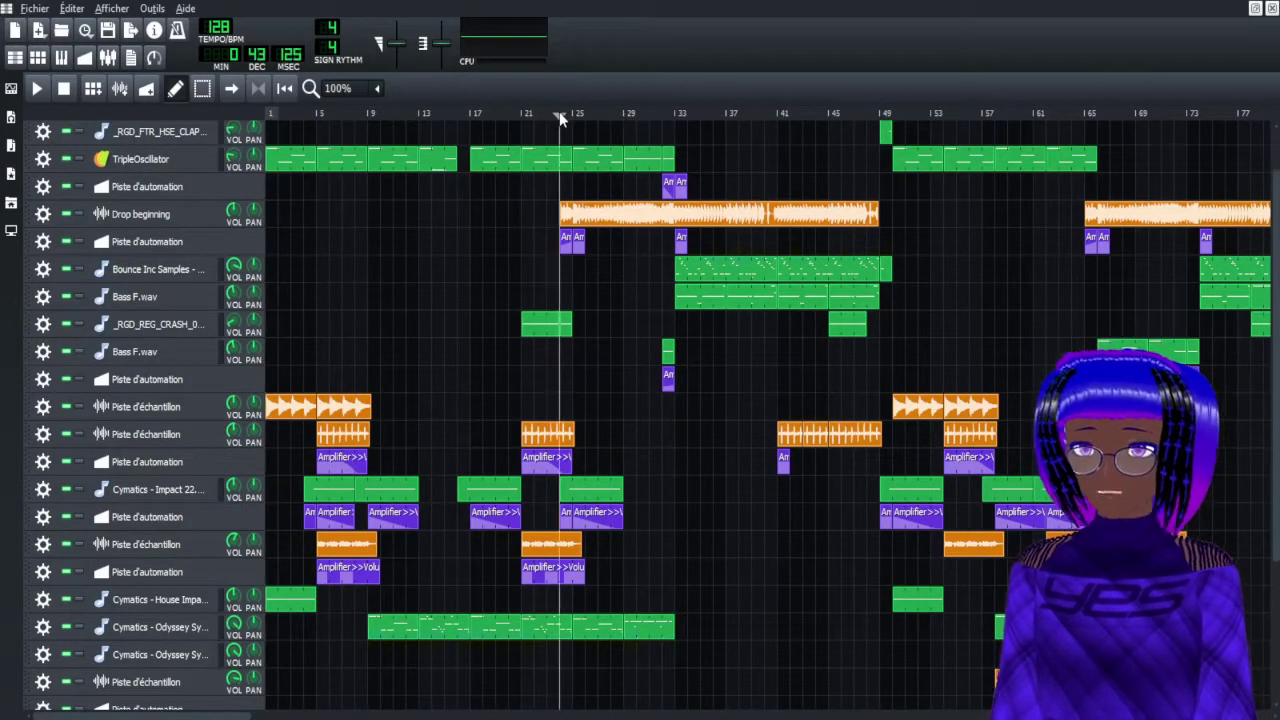
{"action": "left_click", "coordinate": [79, 214]}
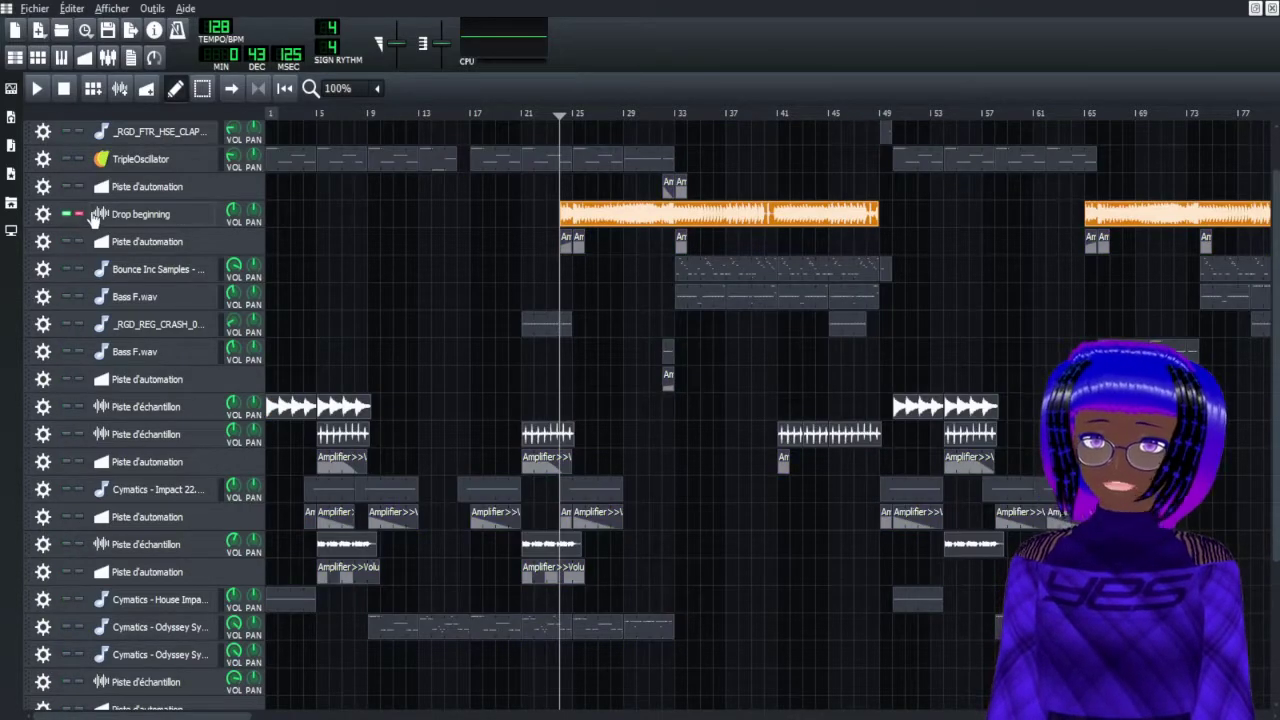
{"action": "left_click", "coordinate": [37, 90]}
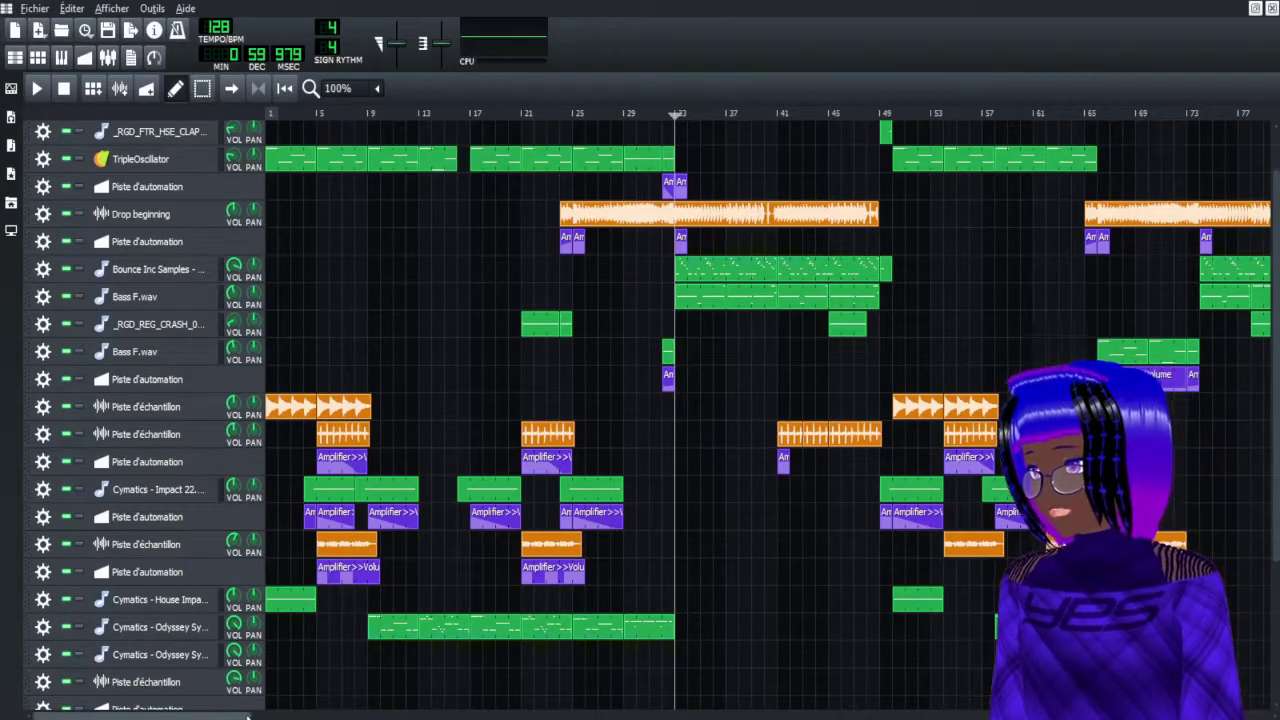
Open the _RGD_REG_CRASH_007.wav clip at bar 45 in the piano roll, play its pattern, and return to the song arrangement
{"action": "scroll", "coordinate": [627, 587], "scroll_direction": "right", "scroll_amount": 5}
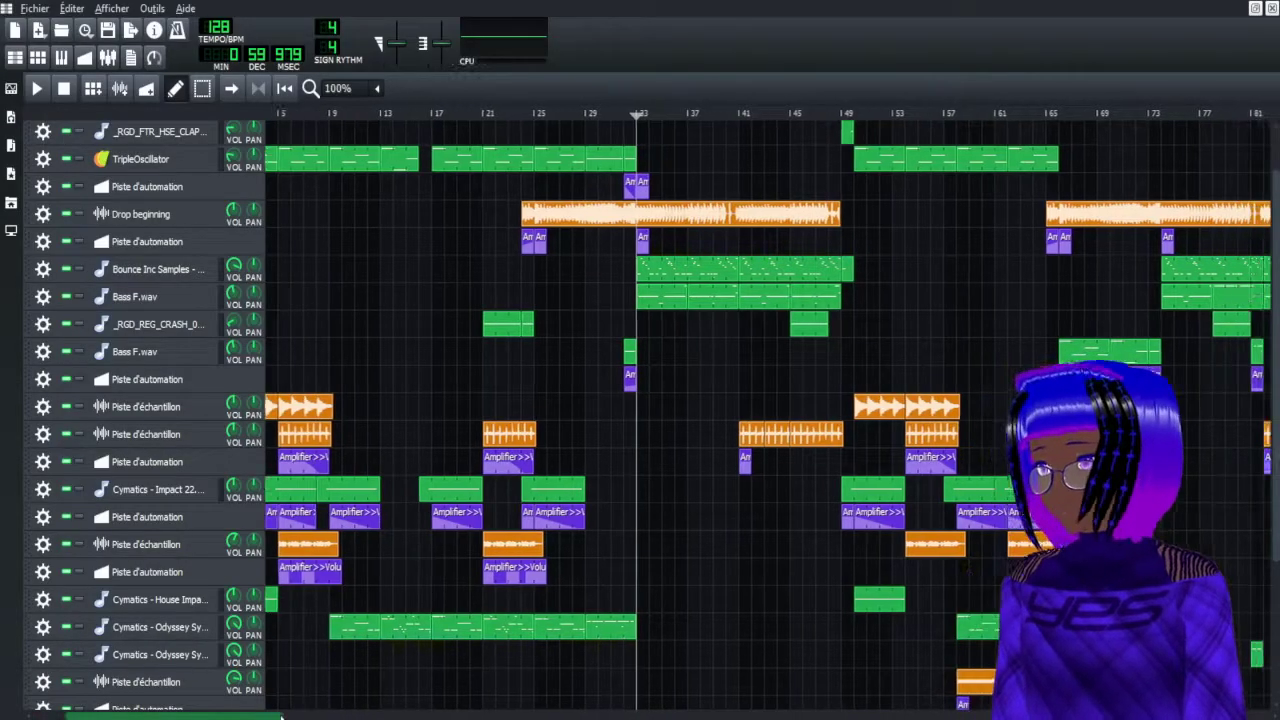
{"action": "scroll", "coordinate": [627, 587], "scroll_direction": "down", "scroll_amount": 3}
{"action": "scroll", "coordinate": [627, 587], "scroll_direction": "up", "scroll_amount": 3}
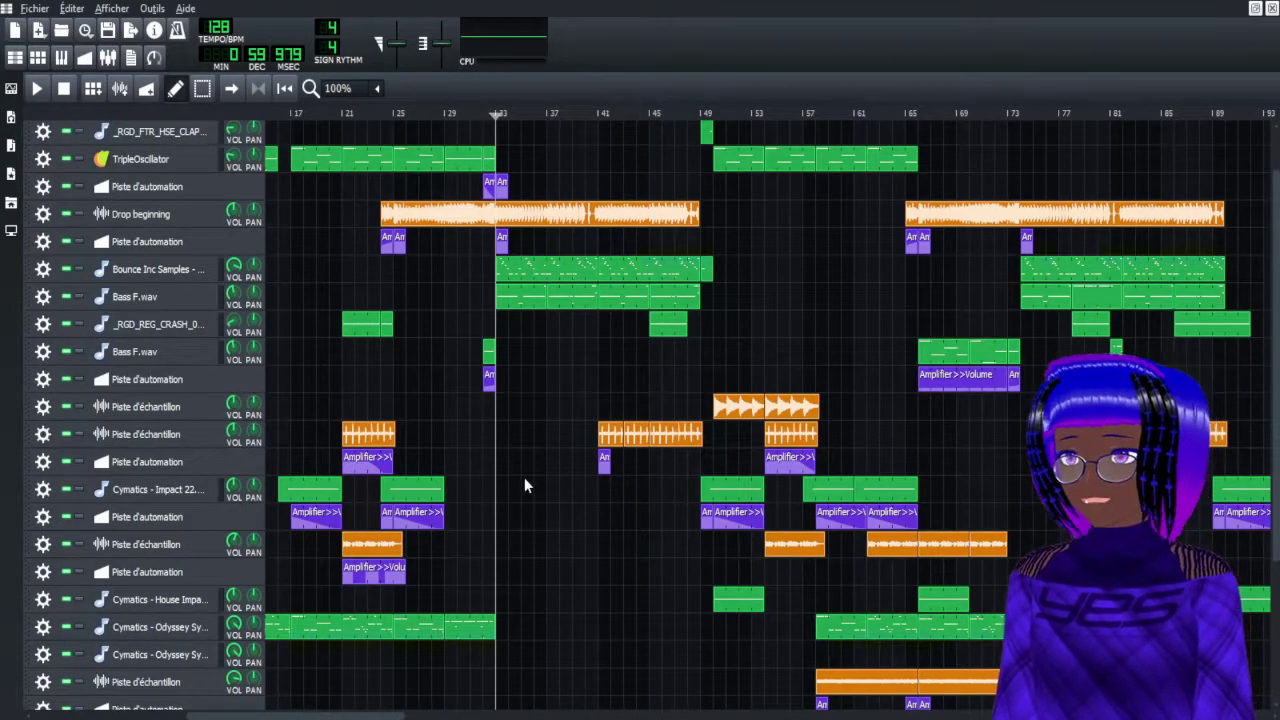
{"action": "double_click", "coordinate": [662, 330]}
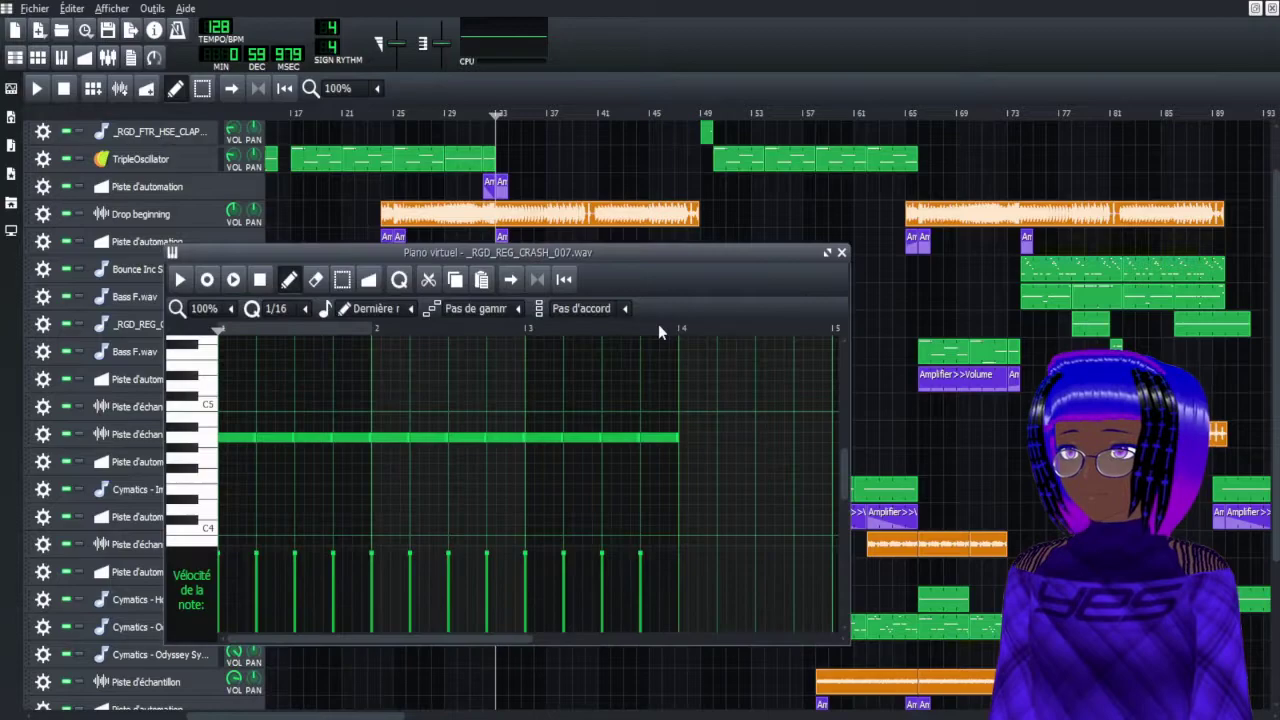
{"action": "left_click", "coordinate": [181, 280]}
{"action": "left_click", "coordinate": [257, 281]}
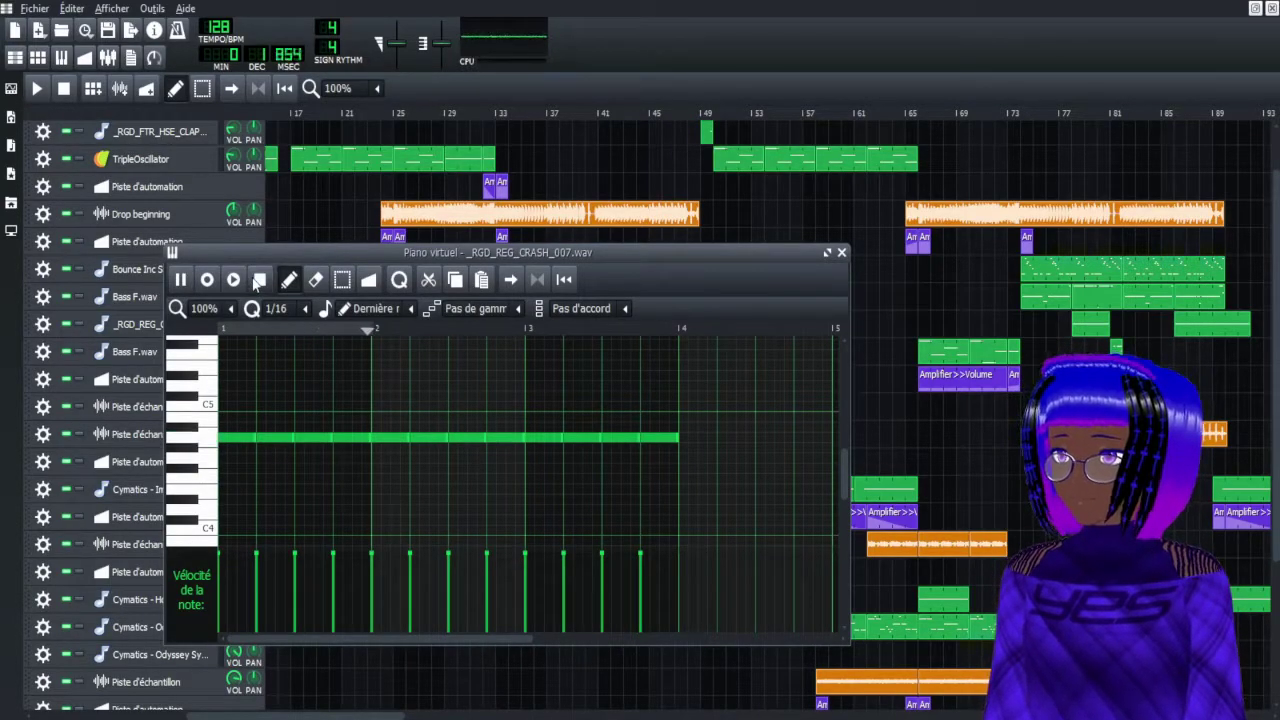
{"action": "left_click", "coordinate": [841, 253]}
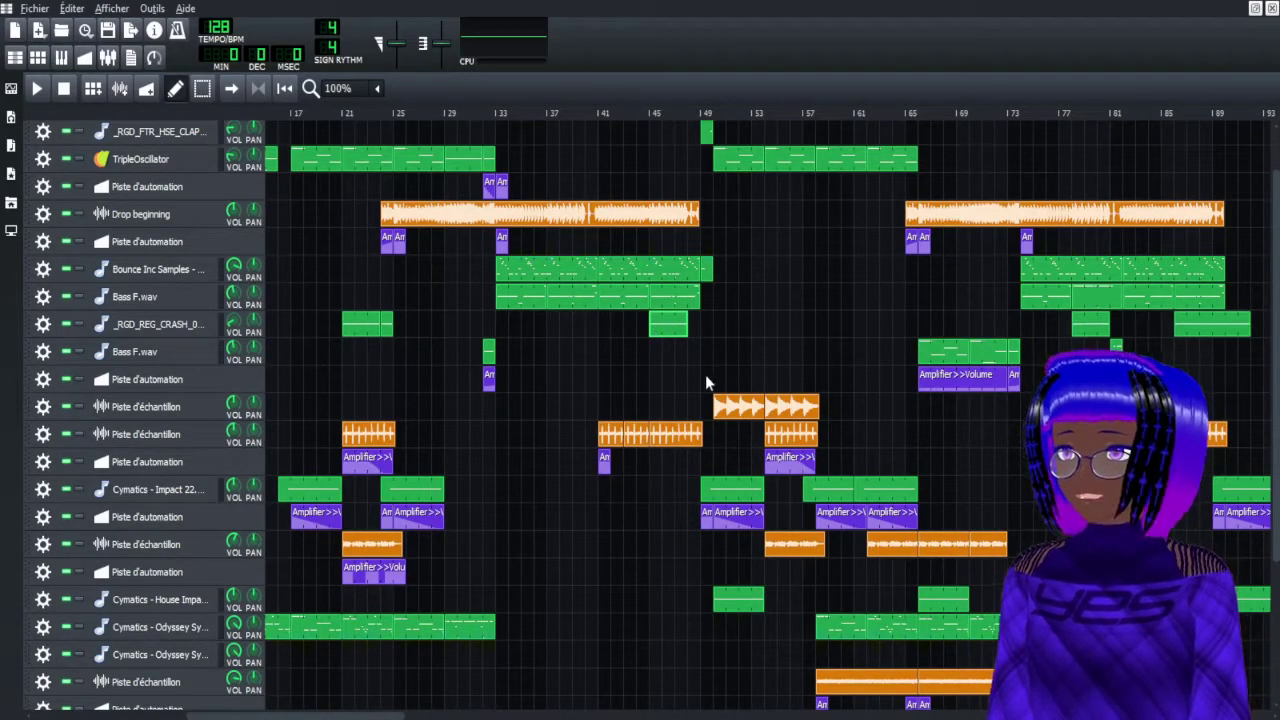
Open the TripleOscillator clip at bar 33 in the piano roll, listen to its pattern, and close it
{"action": "scroll", "coordinate": [705, 374], "scroll_direction": "up", "scroll_amount": 2}
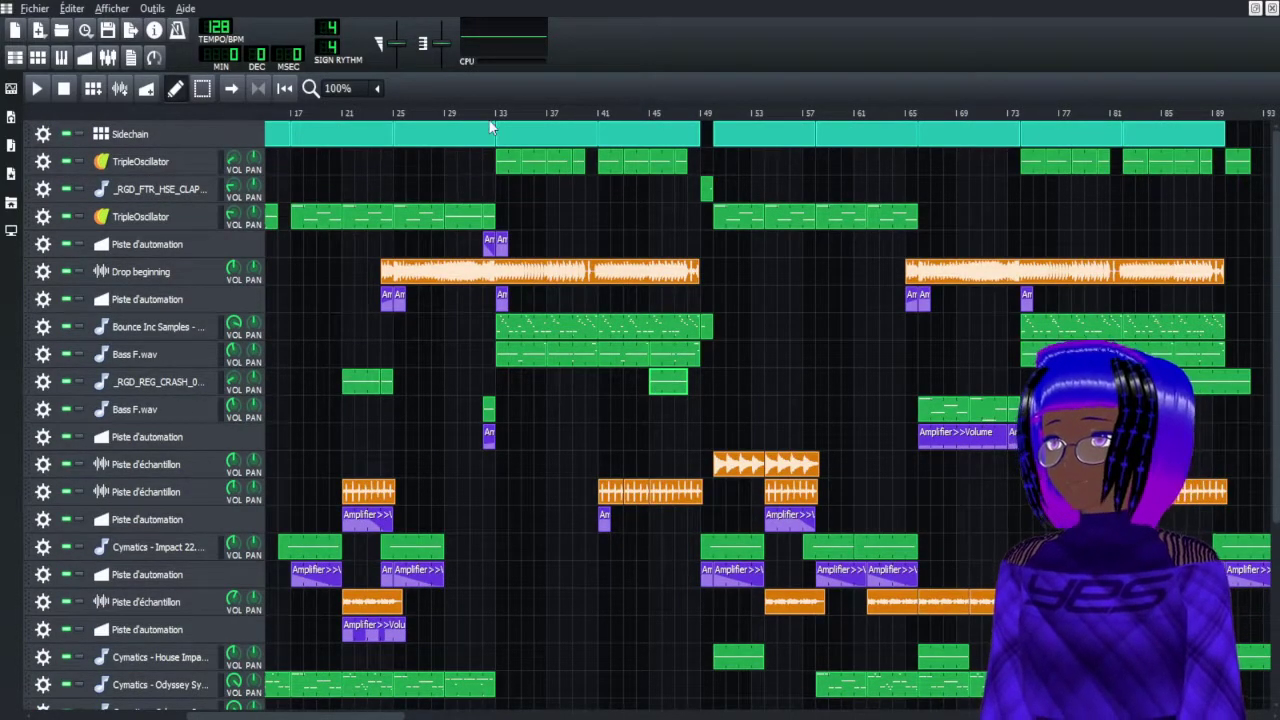
{"action": "double_click", "coordinate": [503, 165]}
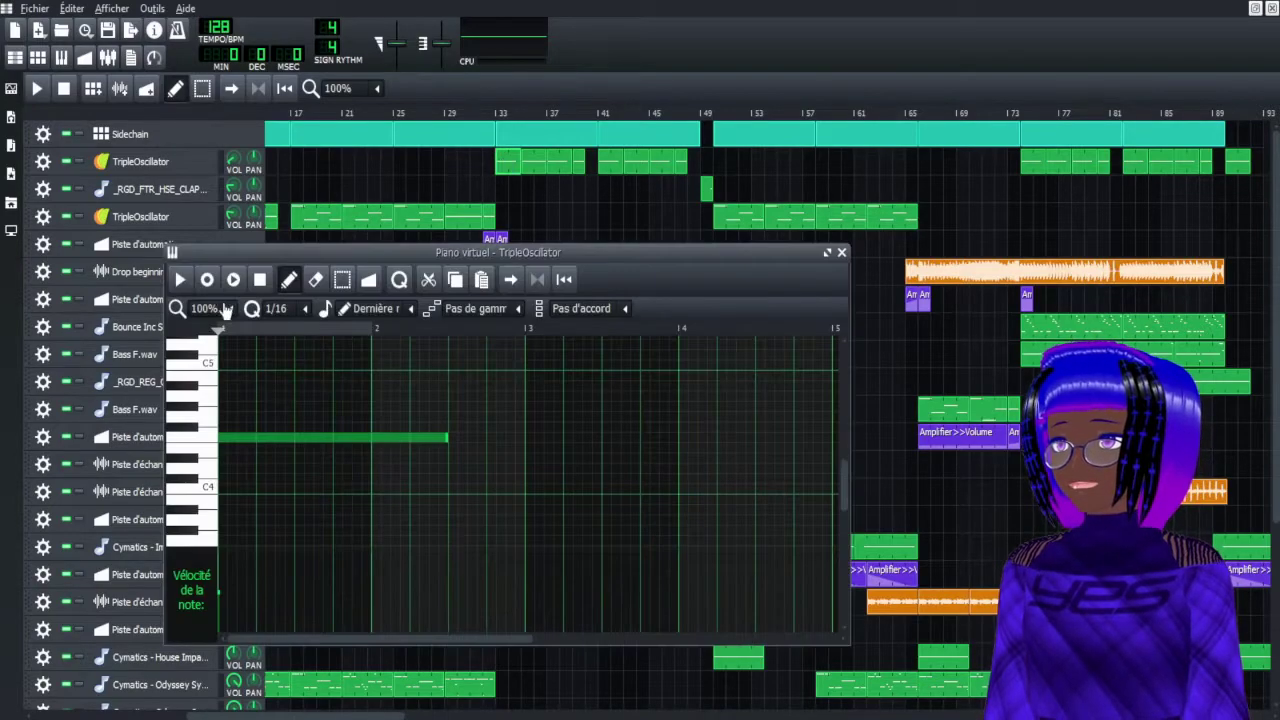
{"action": "left_click", "coordinate": [181, 280]}
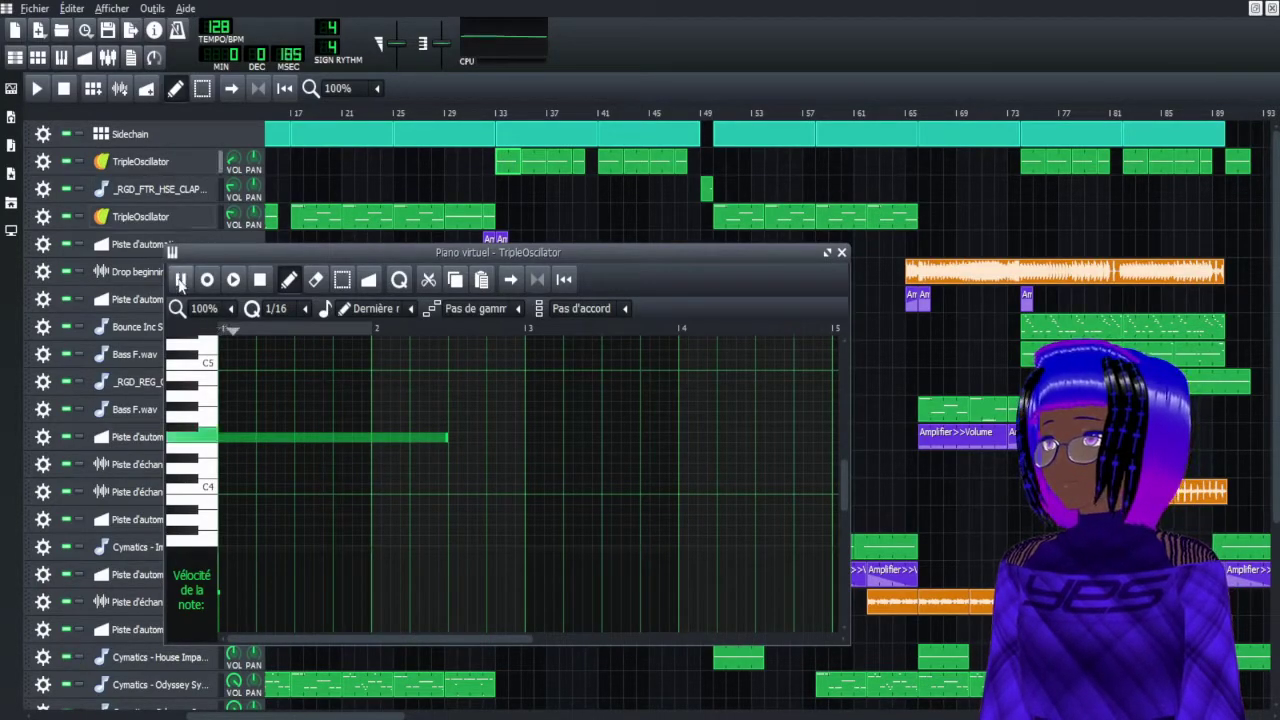
{"action": "left_click", "coordinate": [257, 284]}
{"action": "left_click", "coordinate": [841, 253]}
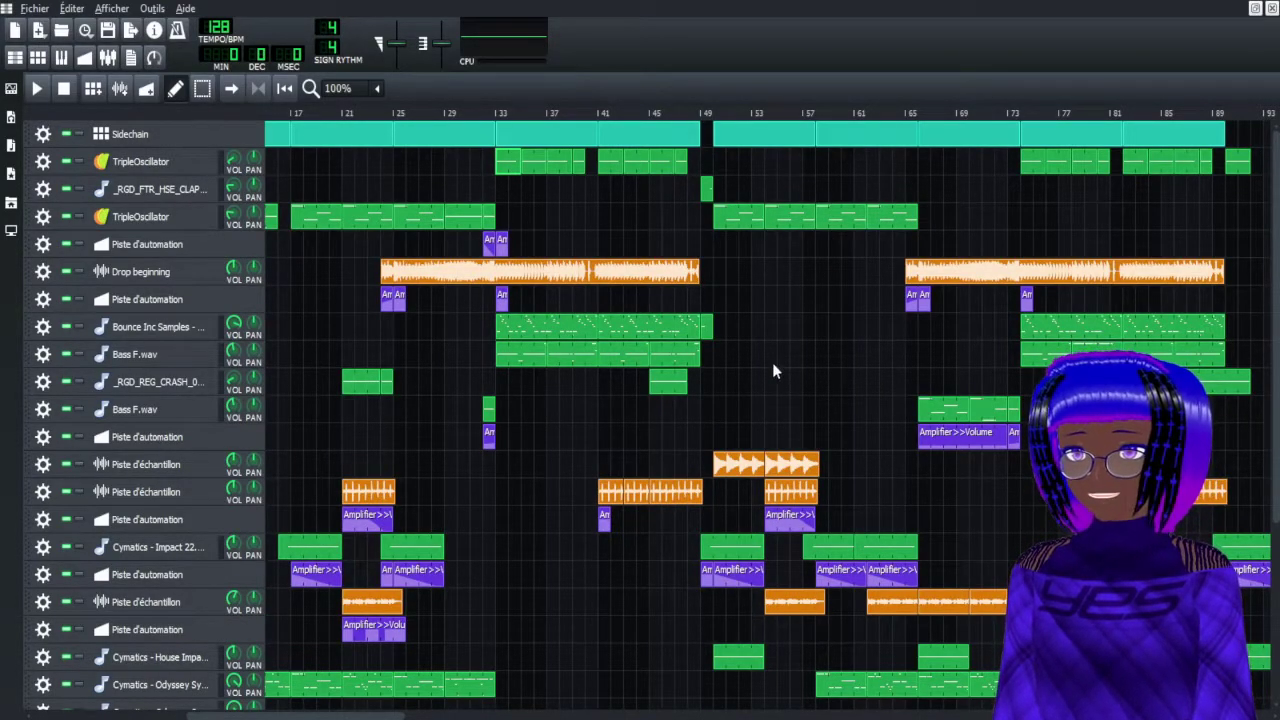
Place the song's playhead at about bar 32 and listen to the transition into bar 33
{"action": "left_click", "coordinate": [490, 115]}
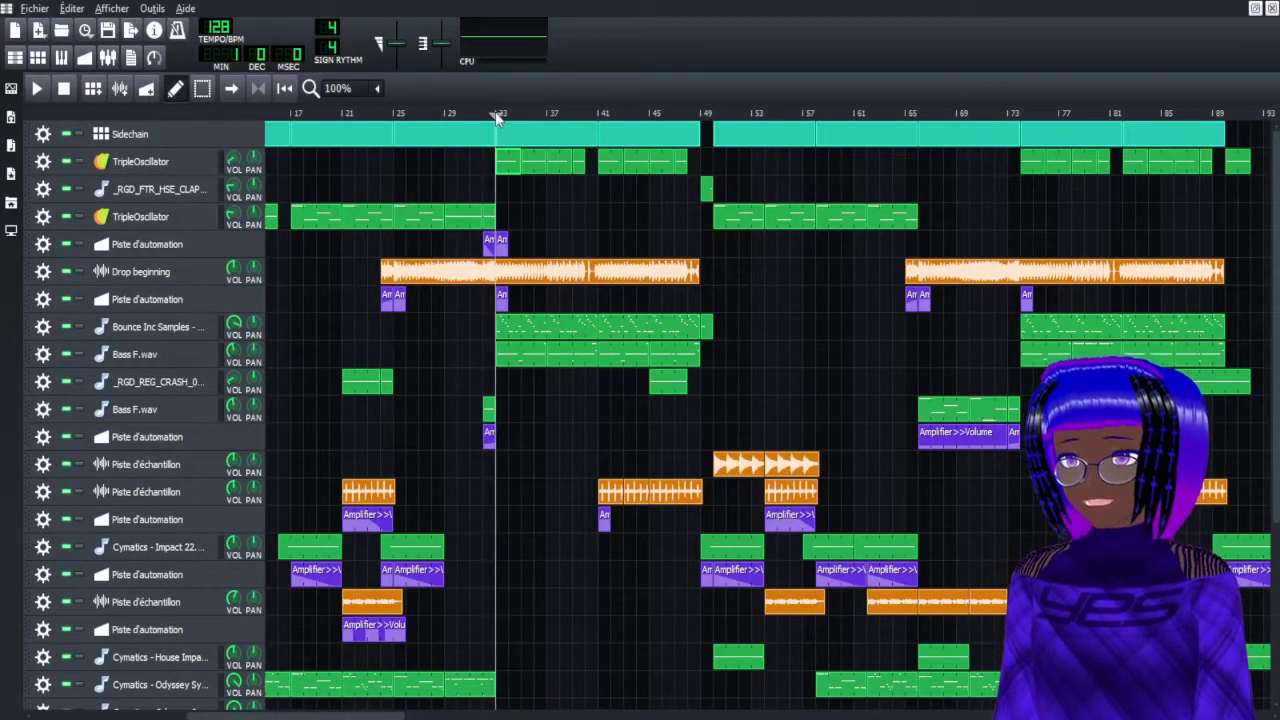
{"action": "key", "text": "space"}
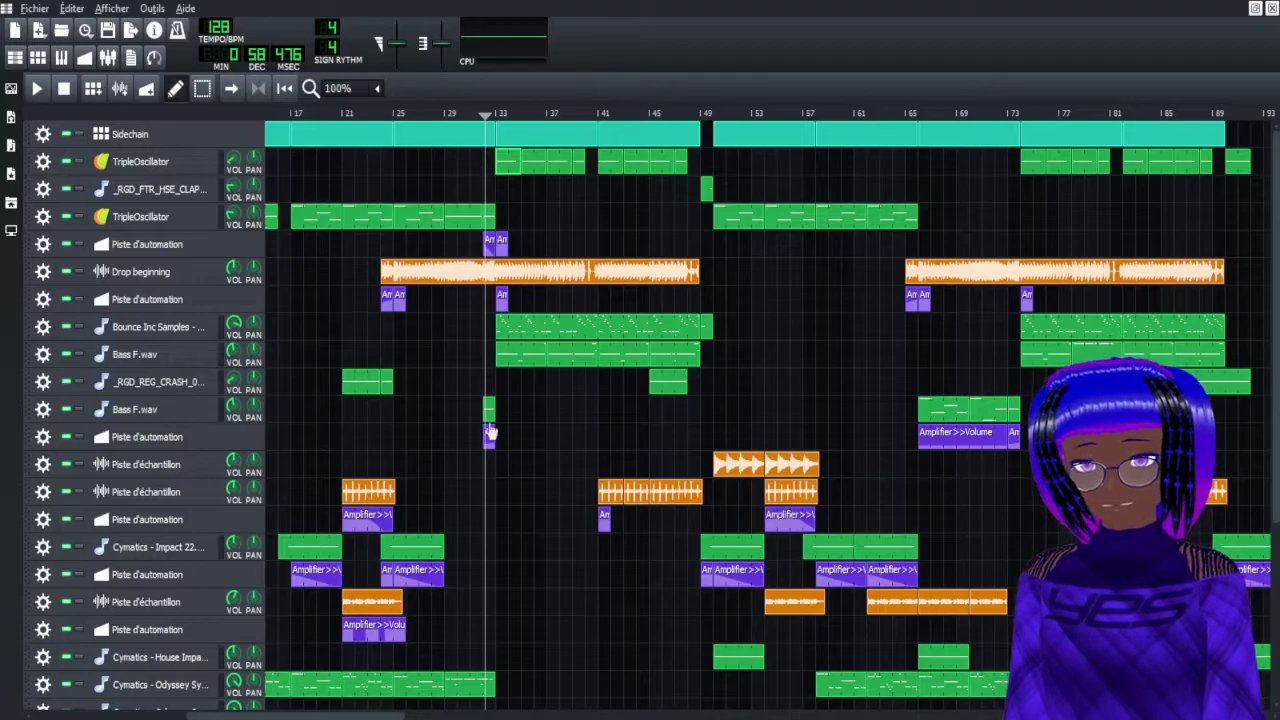
Open the Bounce Inc Samples - Sounds 34 G.wav clip at bar 33 in the piano roll and play its pattern through to the last notes
{"action": "left_click_drag", "start_coordinate": [362, 716], "coordinate": [383, 716]}
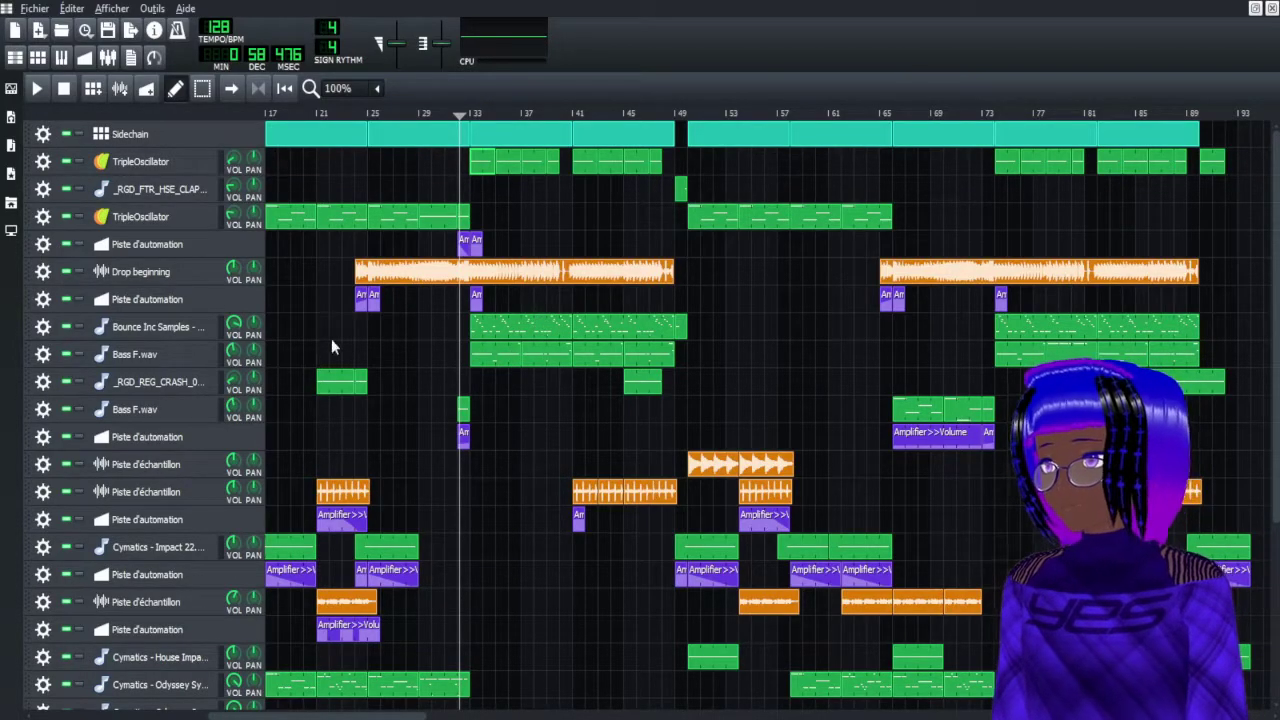
{"action": "double_click", "coordinate": [526, 330]}
{"action": "left_click", "coordinate": [191, 280]}
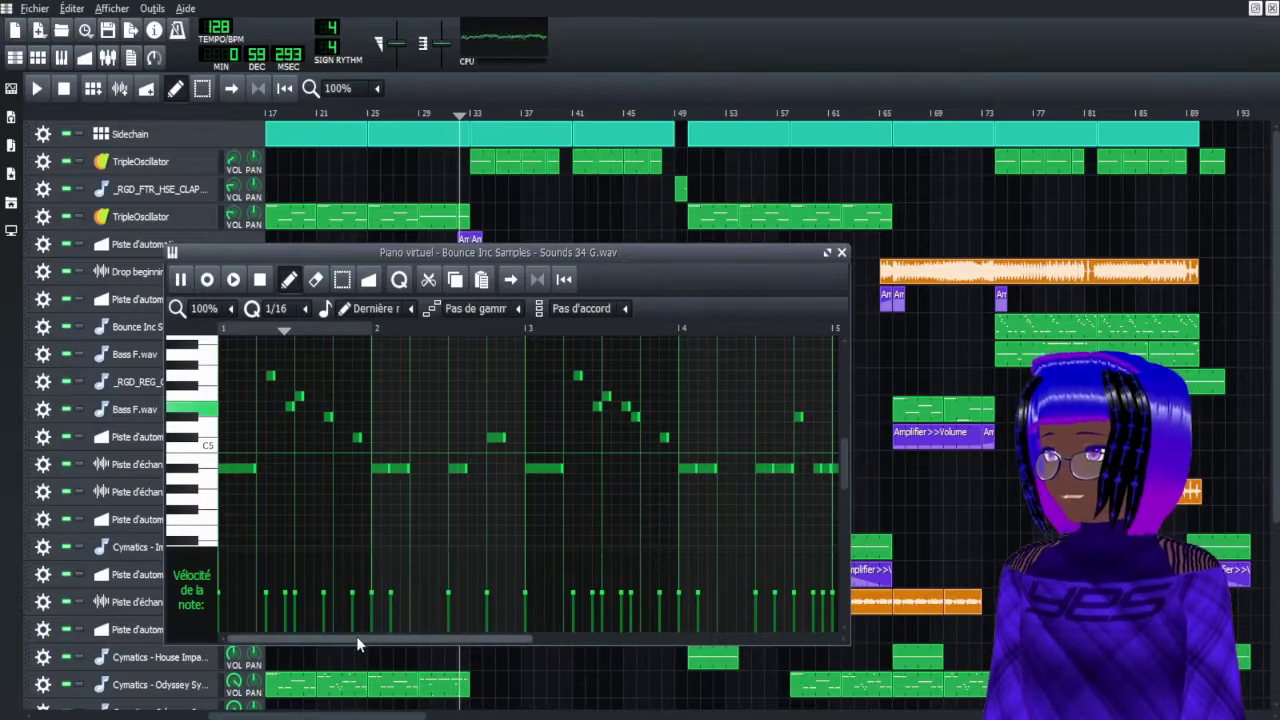
{"action": "left_click_drag", "start_coordinate": [358, 636], "coordinate": [568, 641]}
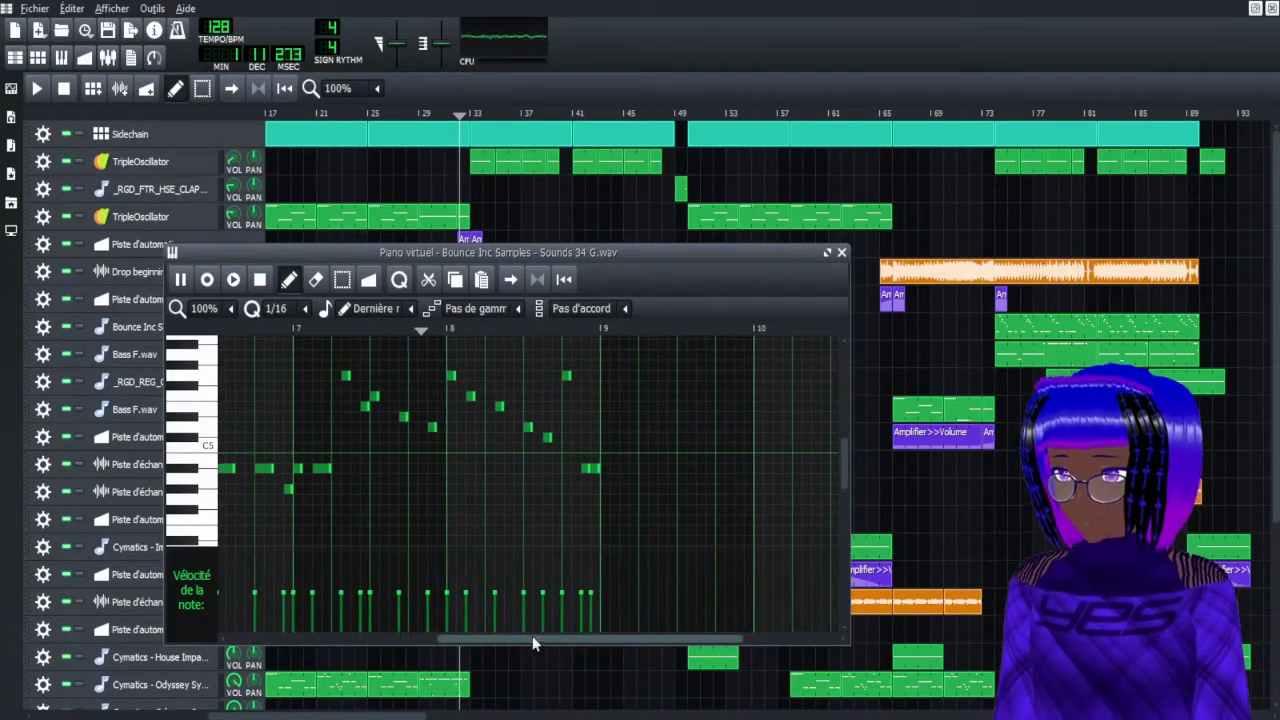
{"action": "left_click", "coordinate": [181, 281]}
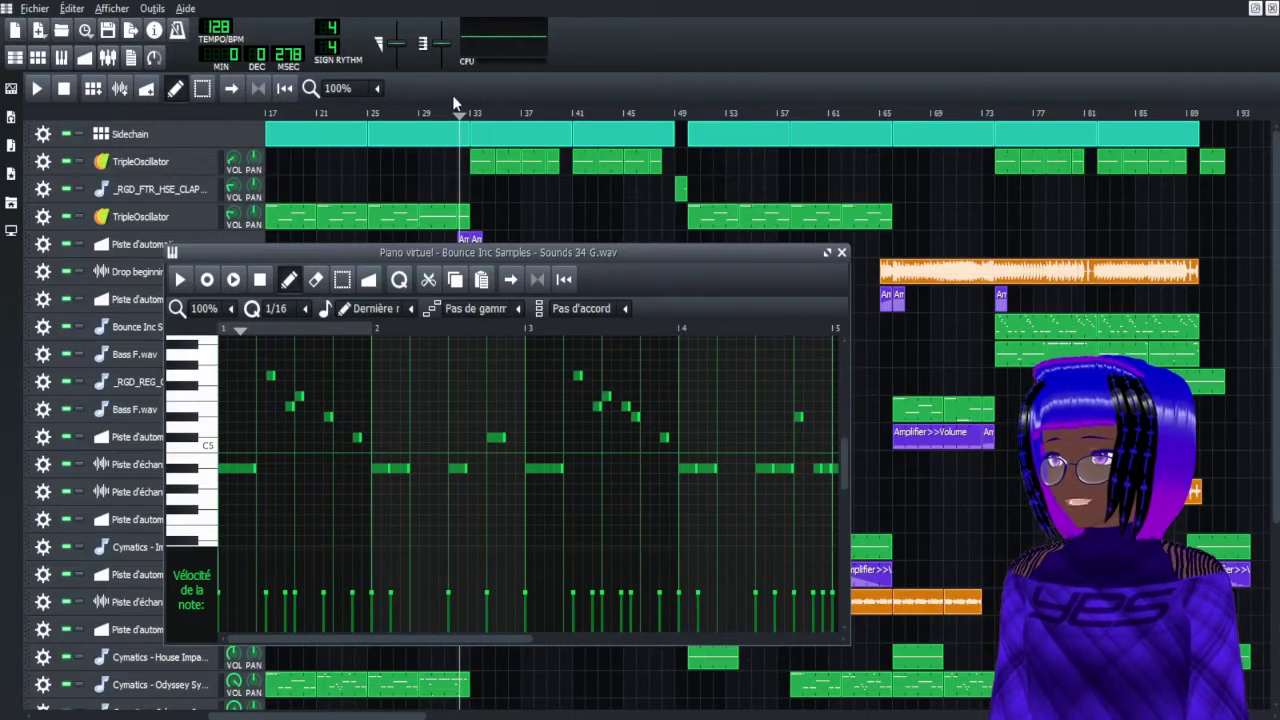
Open the Bass F.wav clip at bar 33 in the piano roll, listen to its pattern, and return to the song arrangement
{"action": "key", "text": "F7"}
{"action": "double_click", "coordinate": [491, 343]}
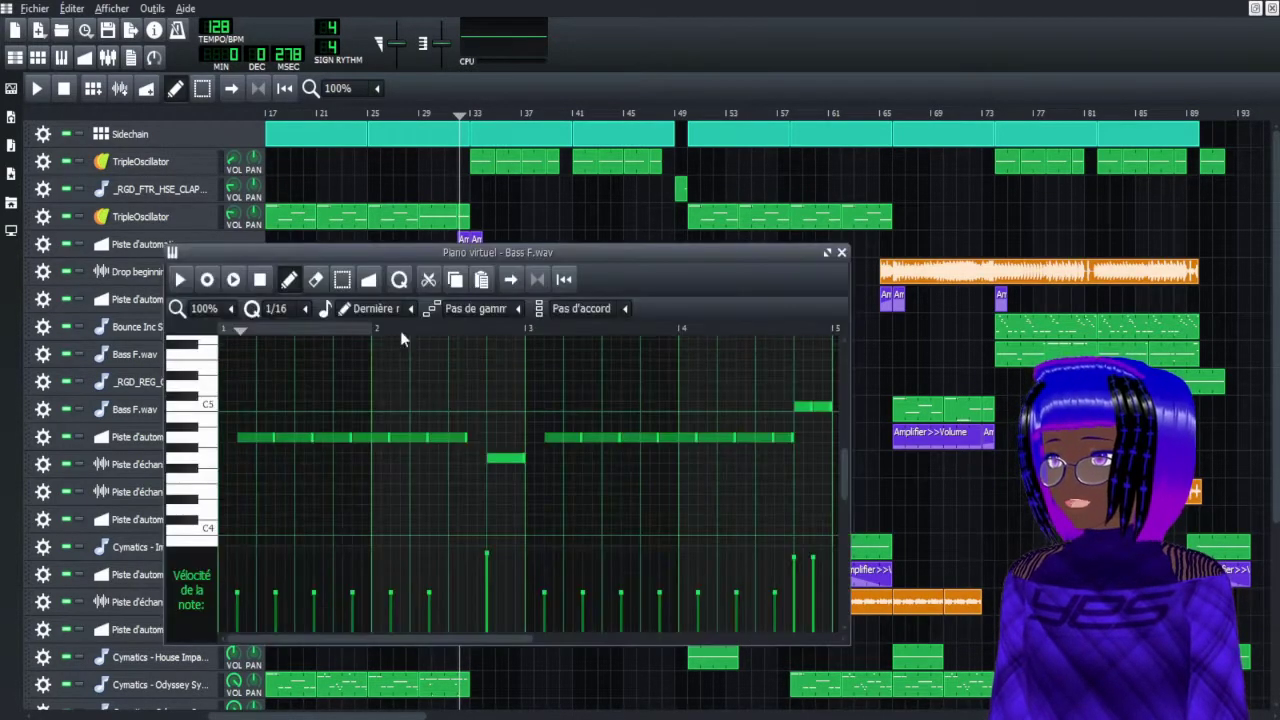
{"action": "left_click", "coordinate": [181, 281]}
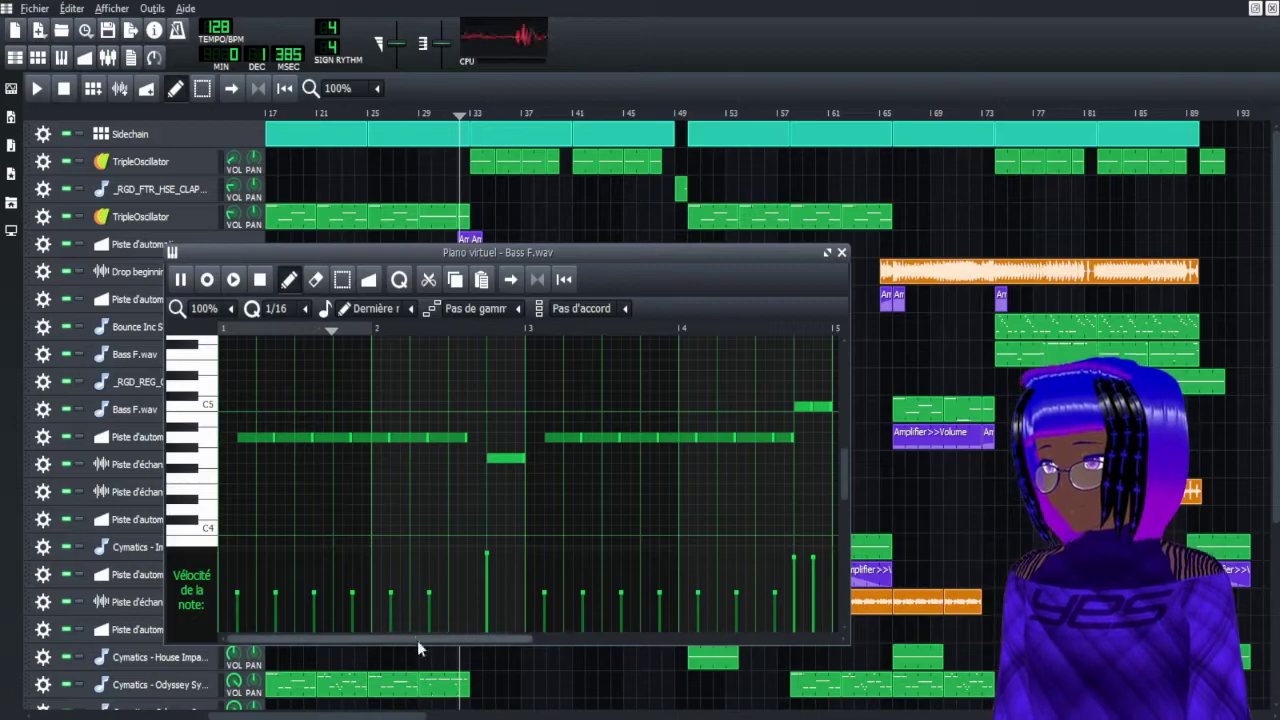
{"action": "left_click", "coordinate": [181, 280]}
{"action": "left_click", "coordinate": [262, 282]}
{"action": "left_click", "coordinate": [183, 281]}
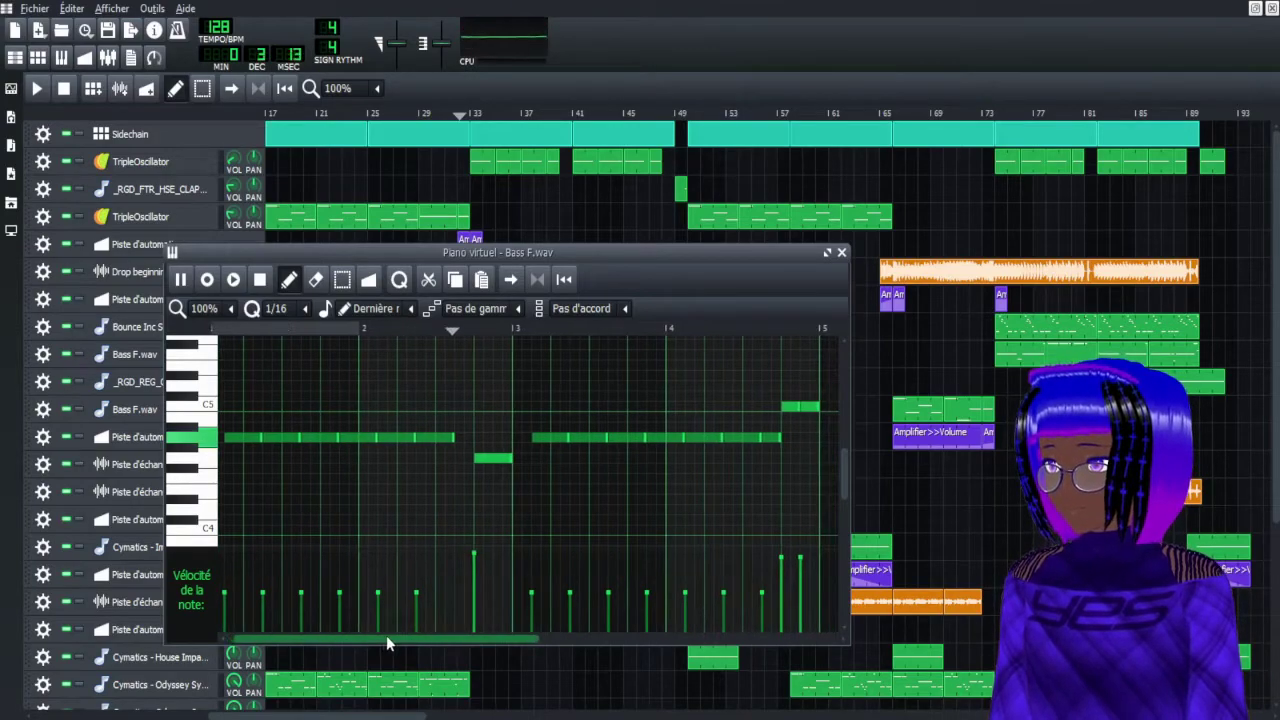
{"action": "left_click_drag", "start_coordinate": [386, 635], "coordinate": [430, 638]}
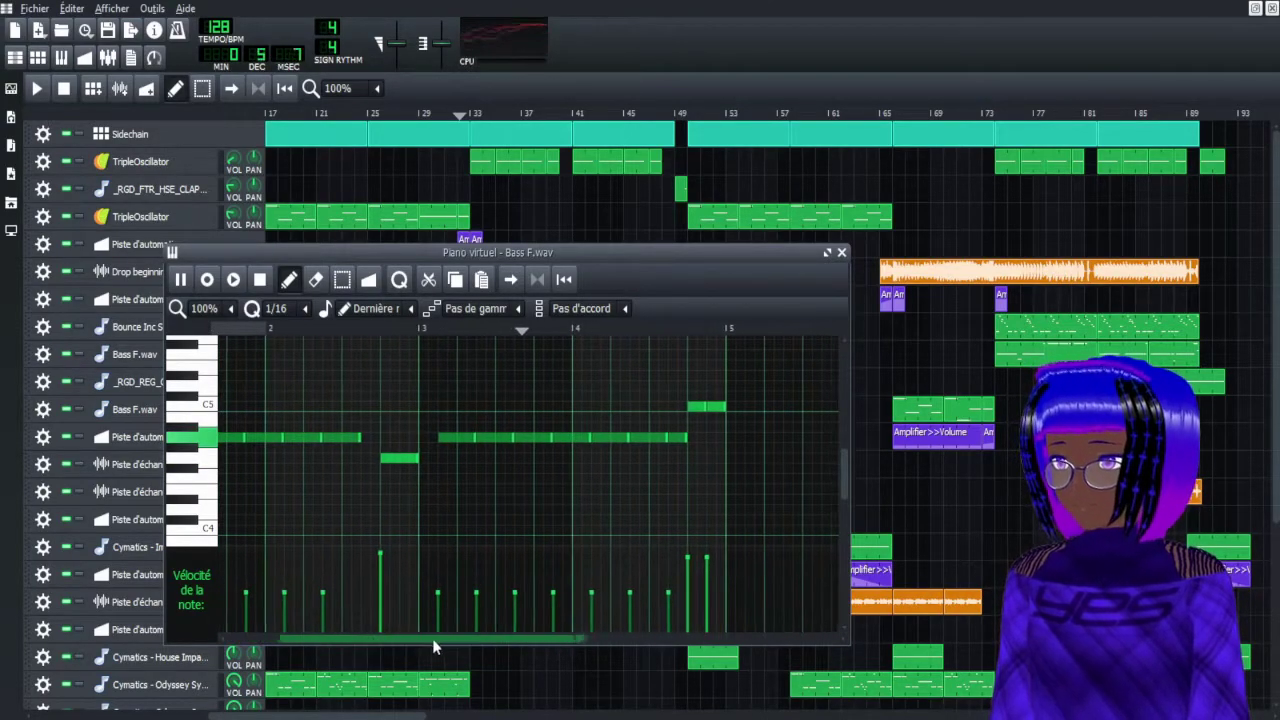
{"action": "left_click", "coordinate": [260, 280]}
{"action": "key", "text": "F7"}
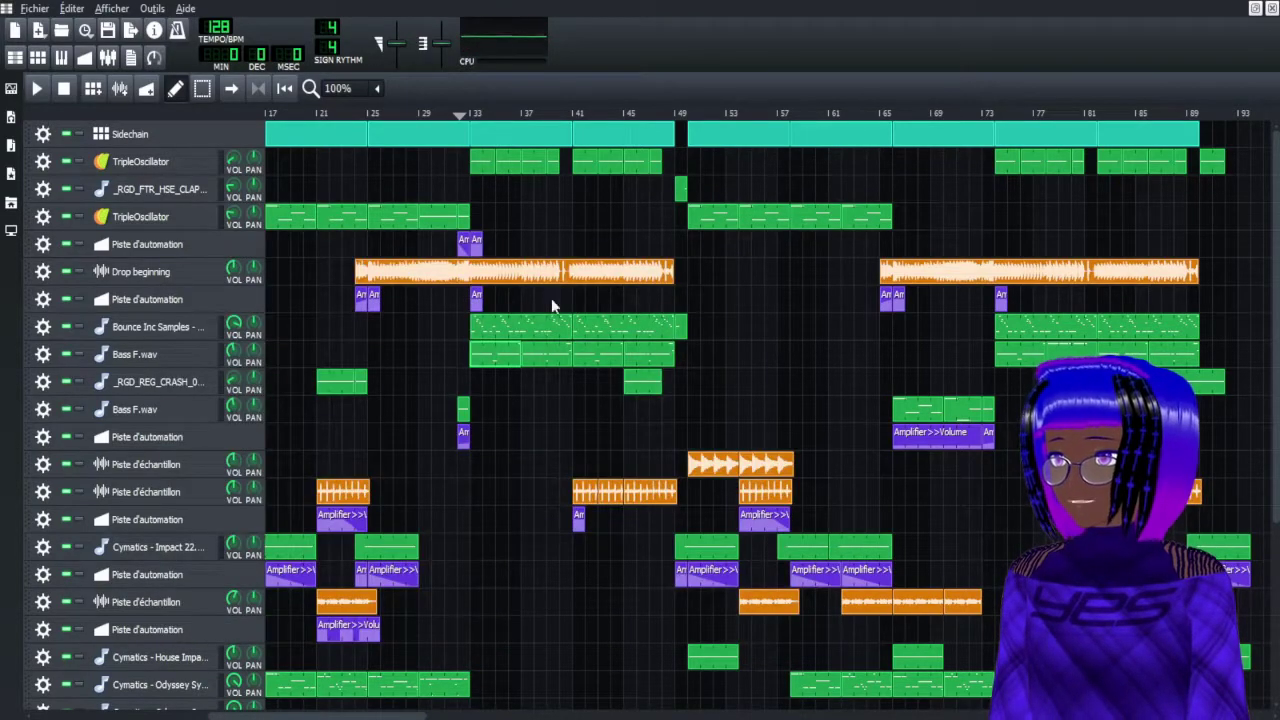
Open the Bass F.wav clip at bar 37 in the piano roll, play its pattern through to the last notes, and close it
{"action": "double_click", "coordinate": [528, 354]}
{"action": "left_click", "coordinate": [180, 279]}
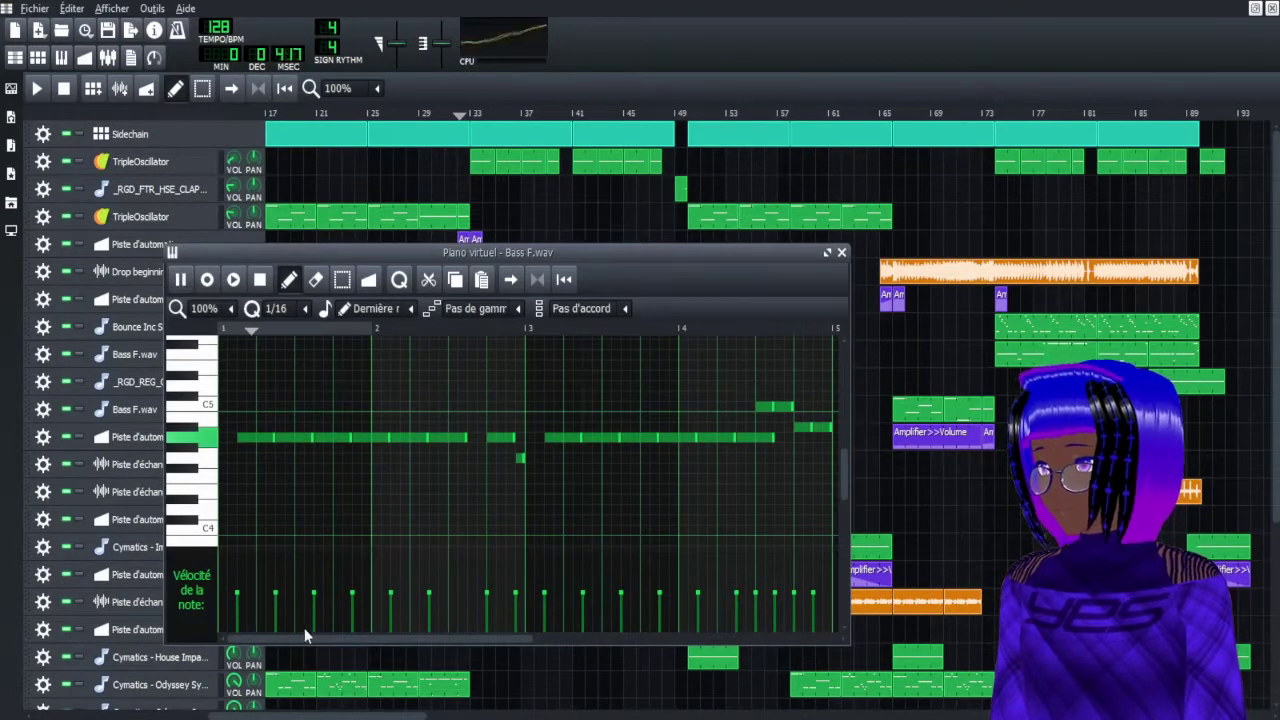
{"action": "left_click_drag", "start_coordinate": [322, 634], "coordinate": [430, 638]}
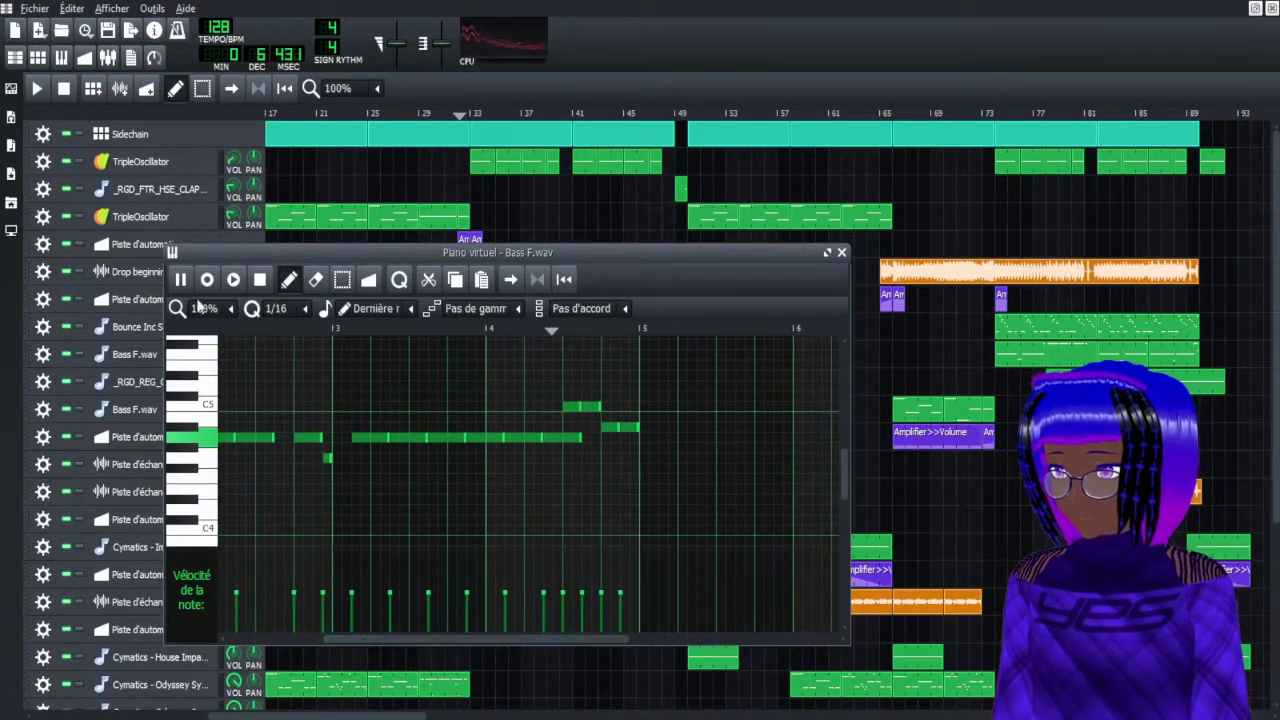
{"action": "left_click", "coordinate": [259, 279]}
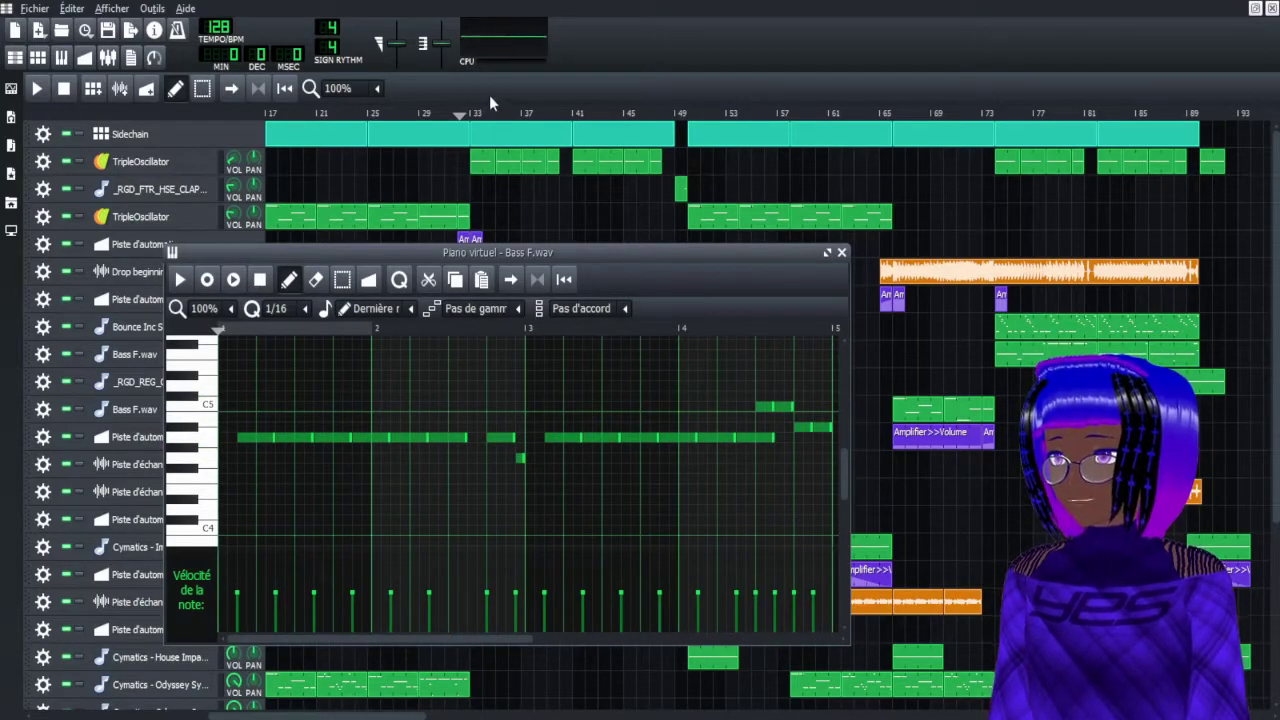
{"action": "key", "text": "F7"}
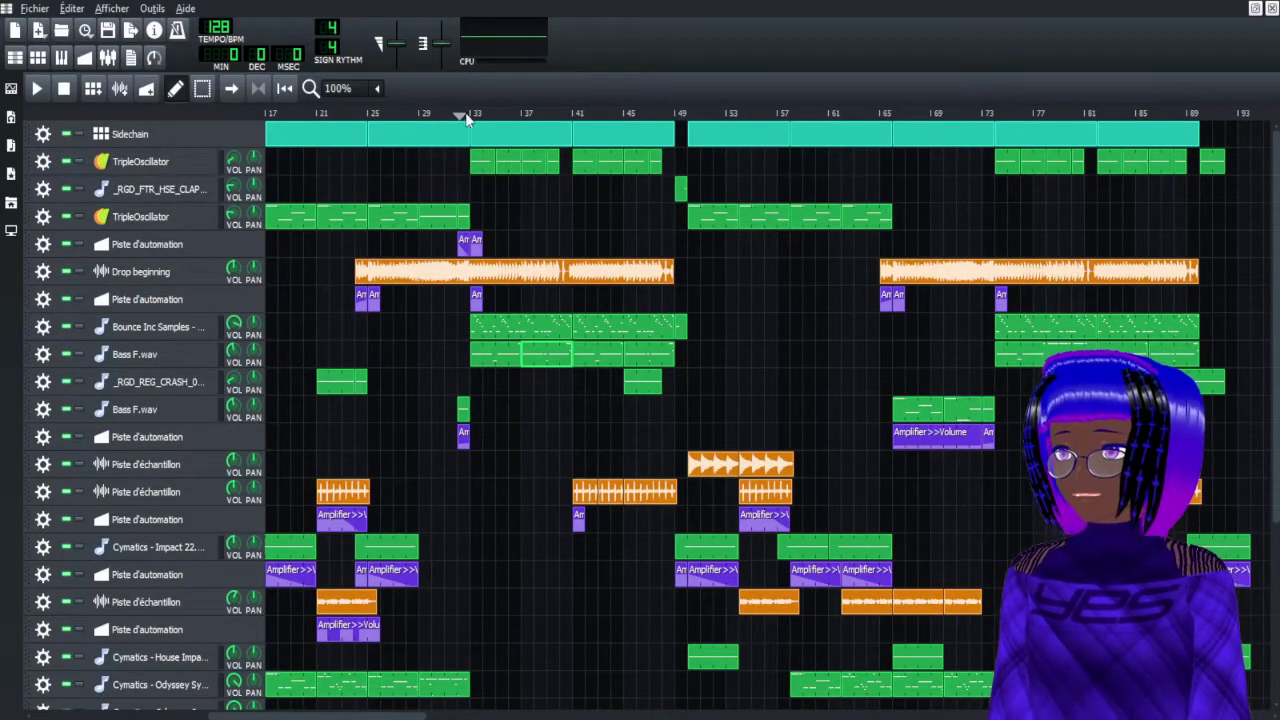
Solo the Bounce Inc Samples track, unmute the upper Bass F.wav track alongside it, and listen to both from bar 33
{"action": "left_click", "coordinate": [470, 117]}
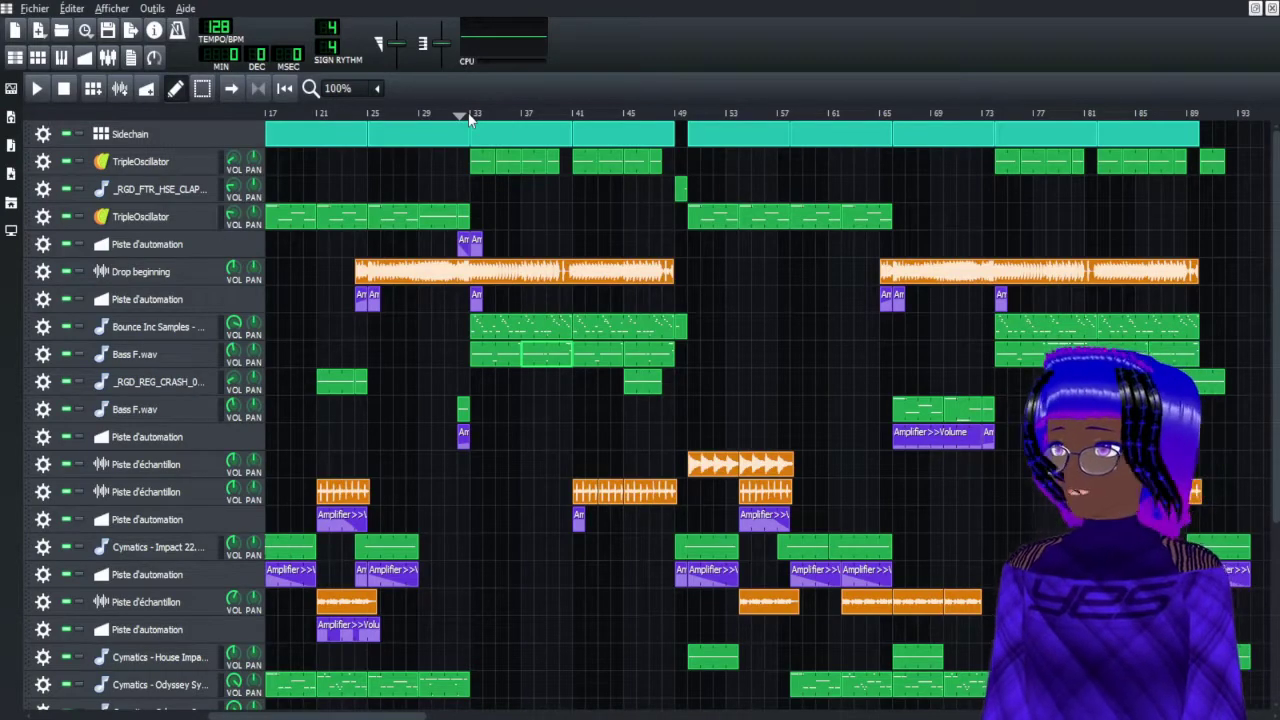
{"action": "left_click", "coordinate": [79, 327]}
{"action": "left_click", "coordinate": [66, 354]}
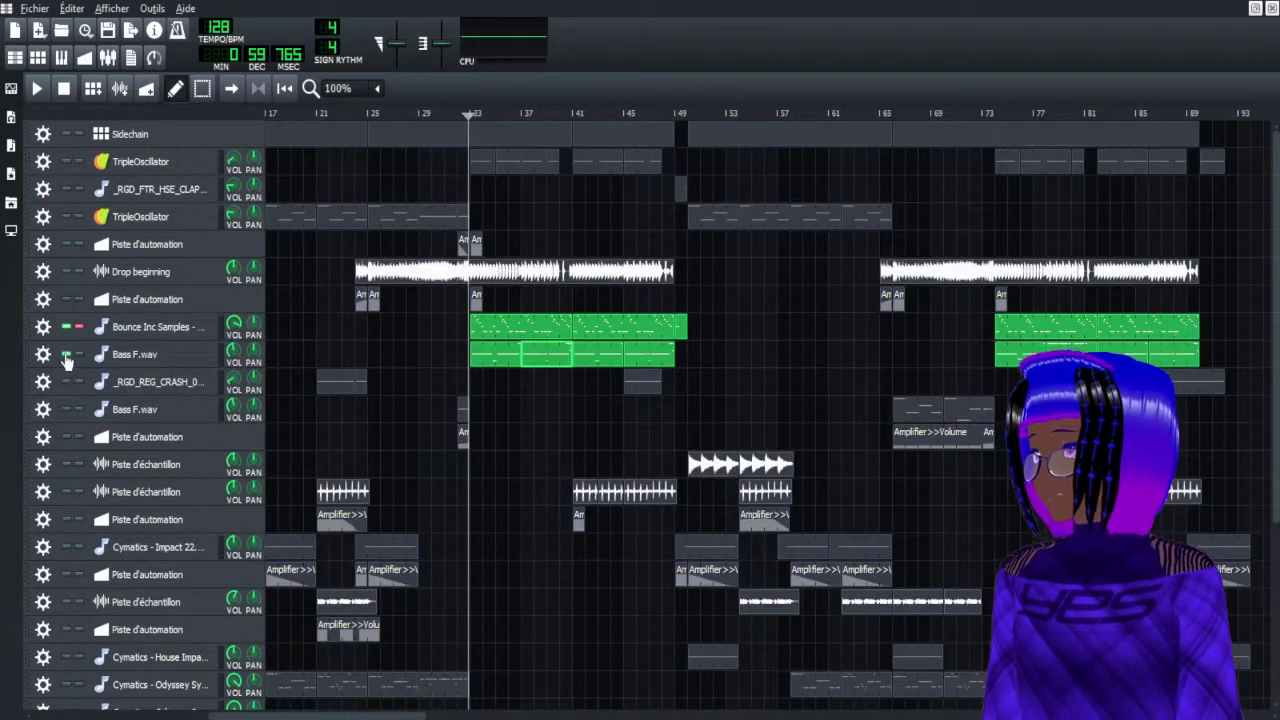
{"action": "left_click", "coordinate": [36, 90]}
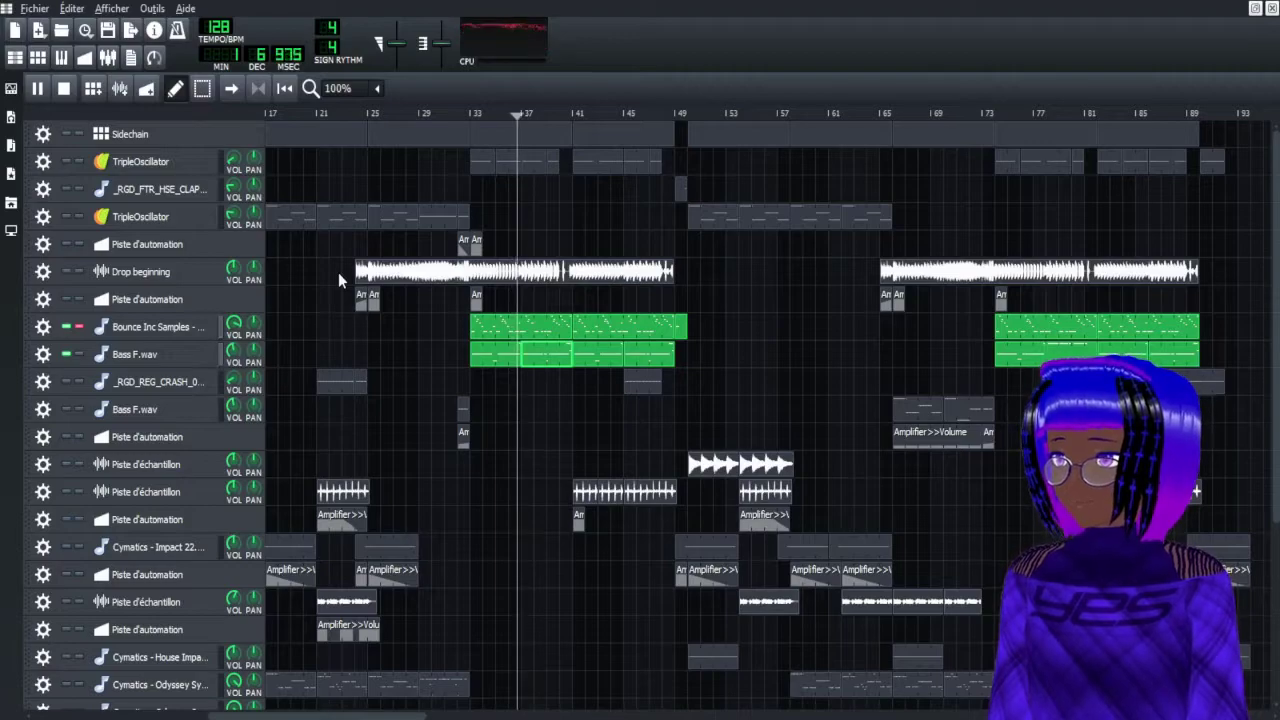
{"action": "key", "text": "space"}
Return the playhead to bar 33, unmute the Sidechain track, and listen to it with the soloed lead and bass
{"action": "left_click", "coordinate": [467, 113]}
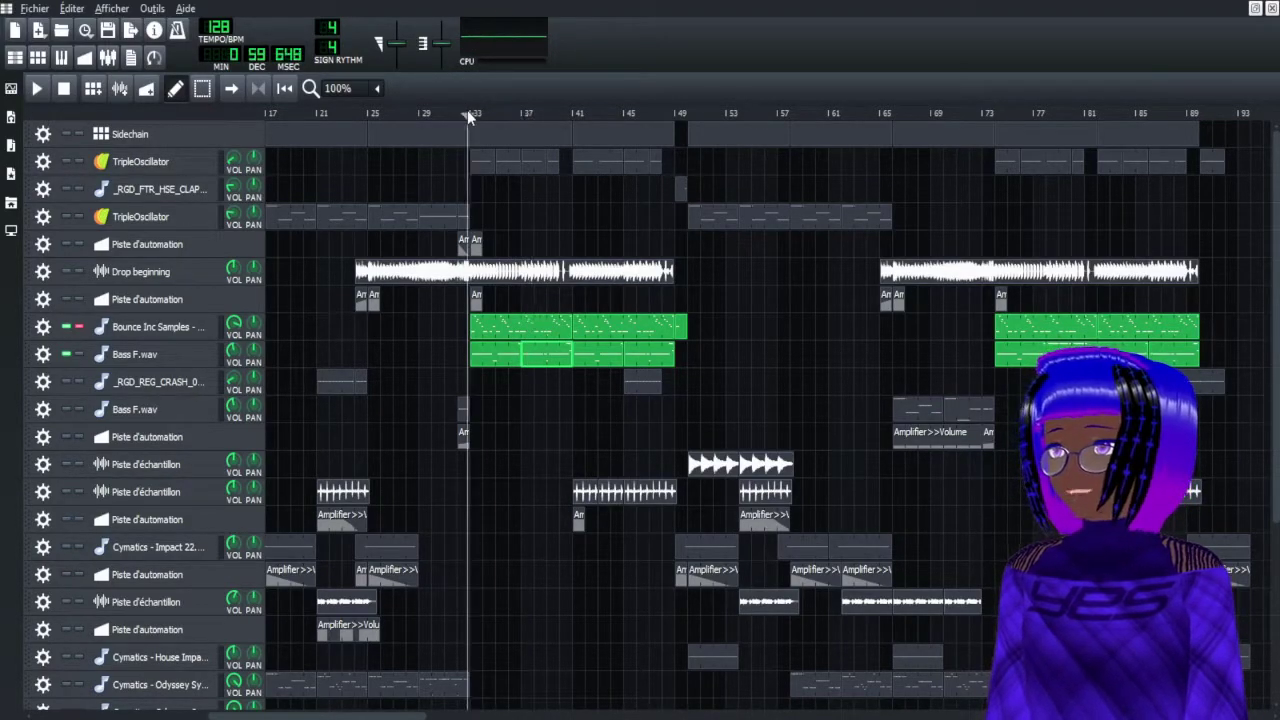
{"action": "left_click", "coordinate": [65, 135]}
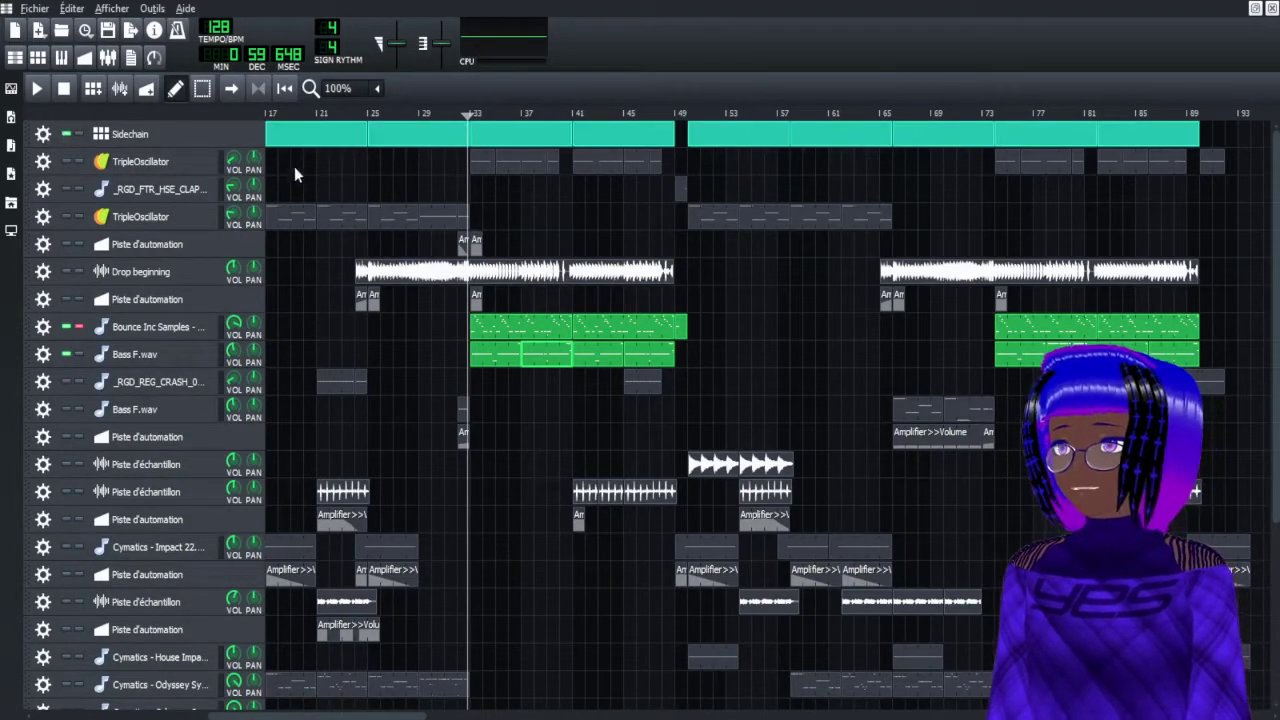
{"action": "left_click", "coordinate": [35, 90]}
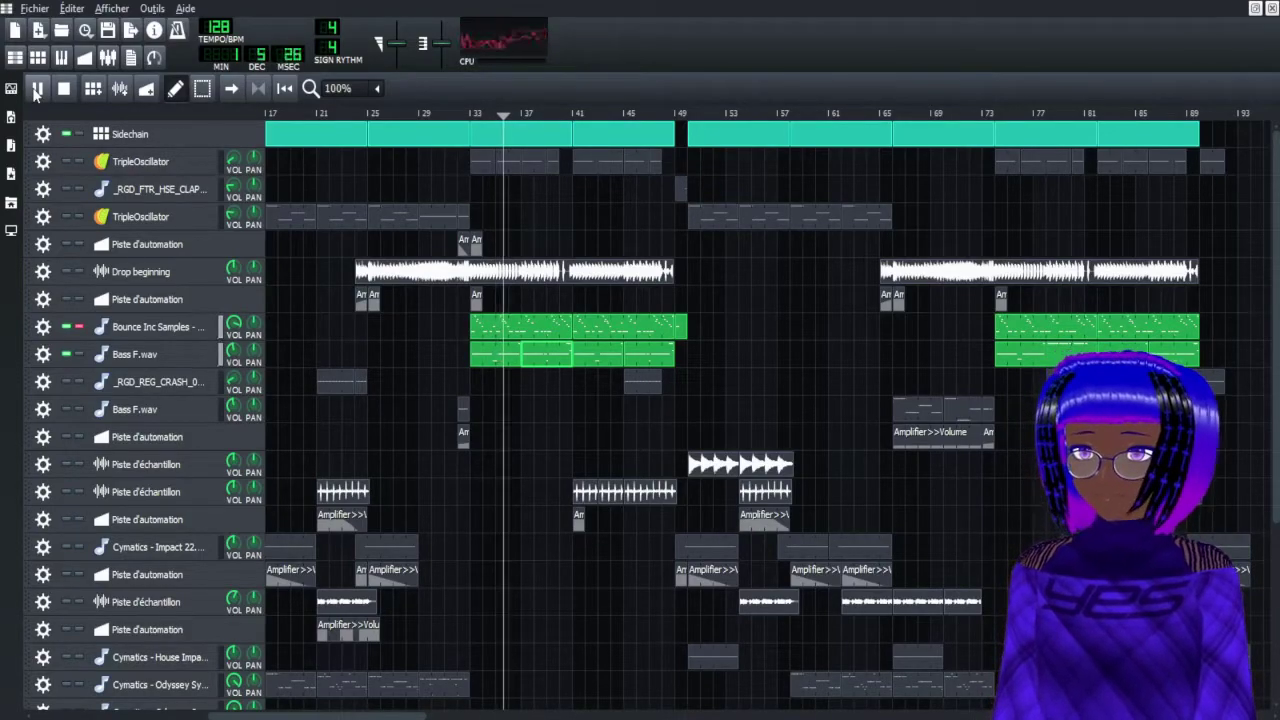
{"action": "left_click", "coordinate": [35, 90]}
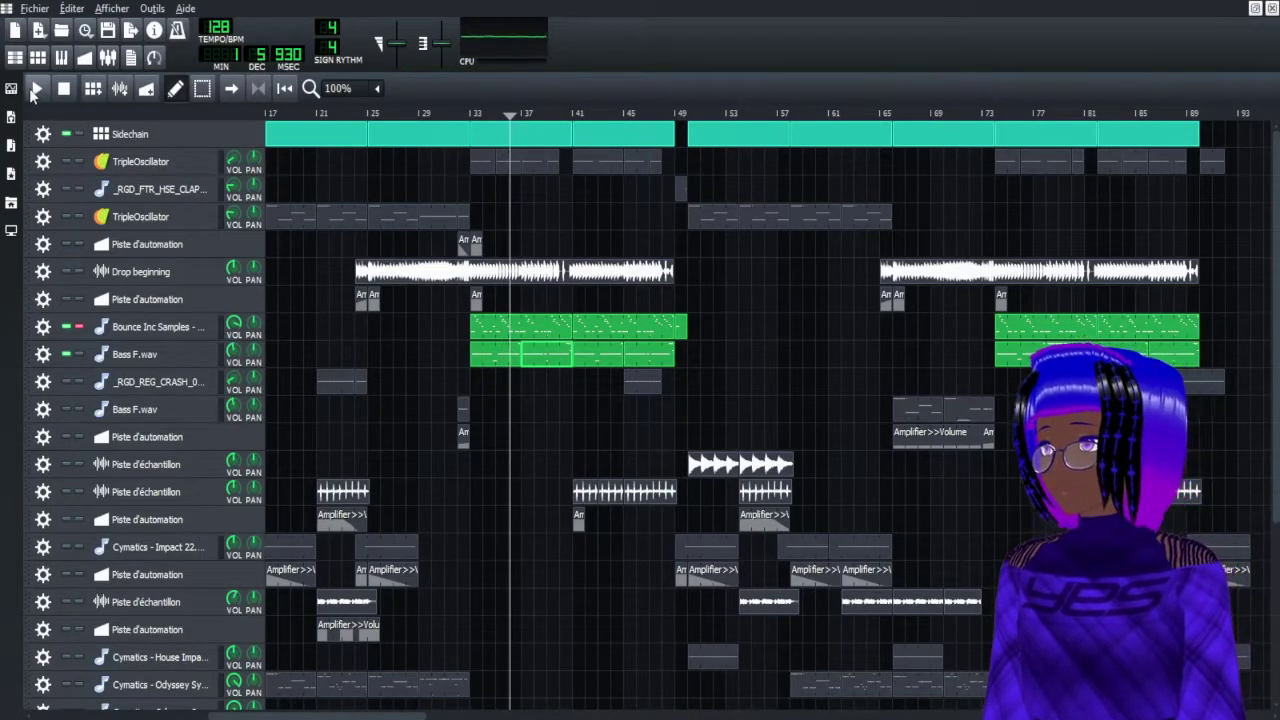
Take the Bounce Inc Samples track out of solo and restore all tracks to active playback
{"action": "left_click", "coordinate": [66, 133]}
{"action": "left_click", "coordinate": [66, 327]}
{"action": "left_click", "coordinate": [66, 354]}
{"action": "left_click", "coordinate": [79, 327]}
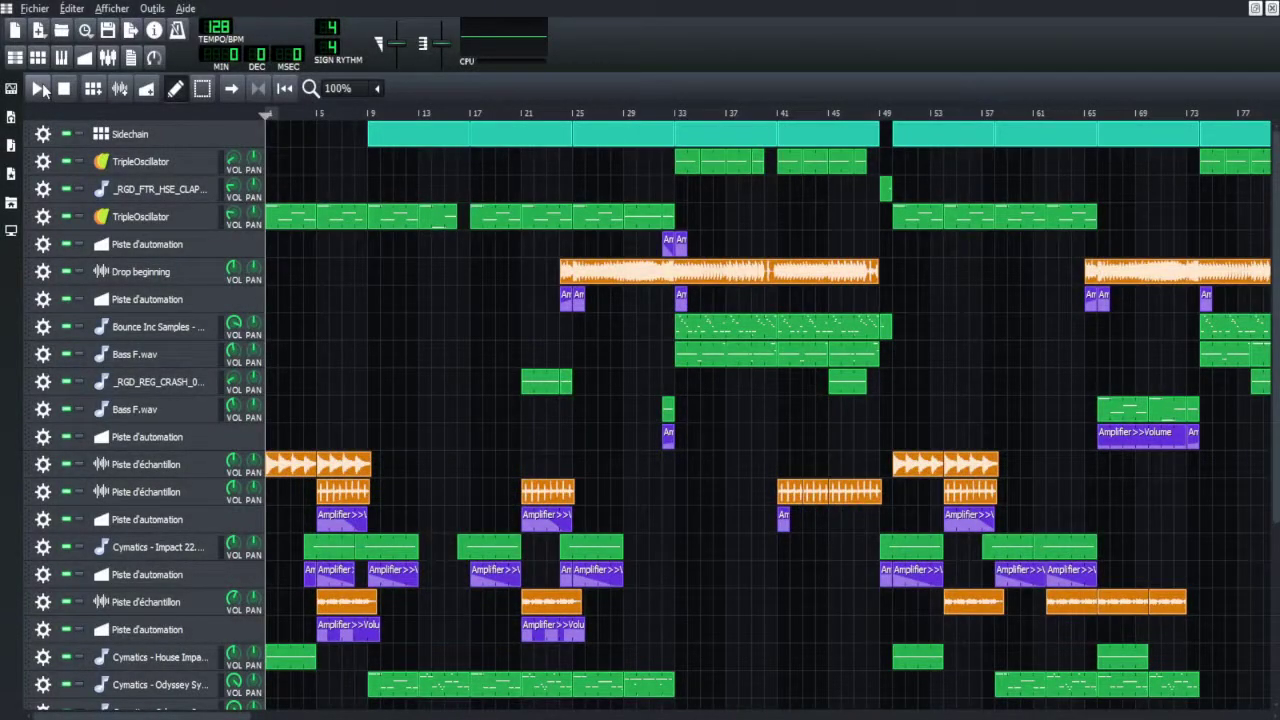
Play the whole song from bar 1 and examine its tracks across the arrangement as it runs
{"action": "left_click", "coordinate": [40, 89]}
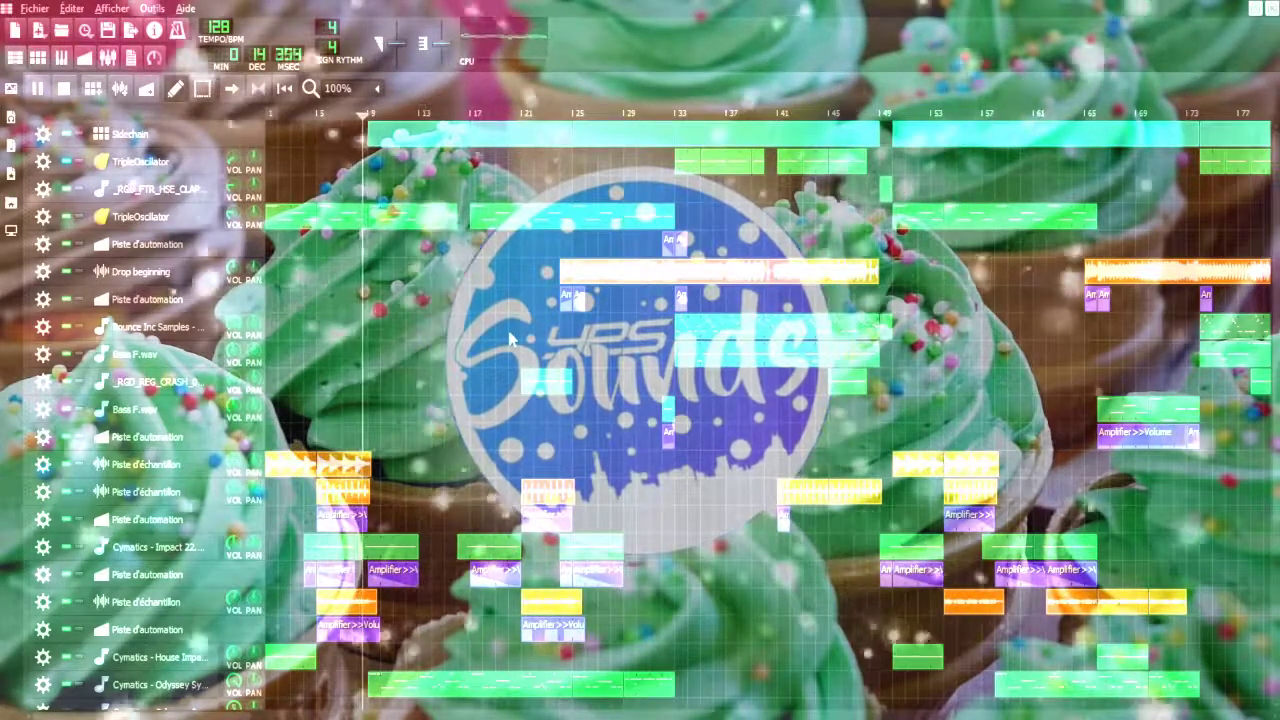
{"action": "scroll", "coordinate": [508, 340], "scroll_direction": "down", "scroll_amount": 3}
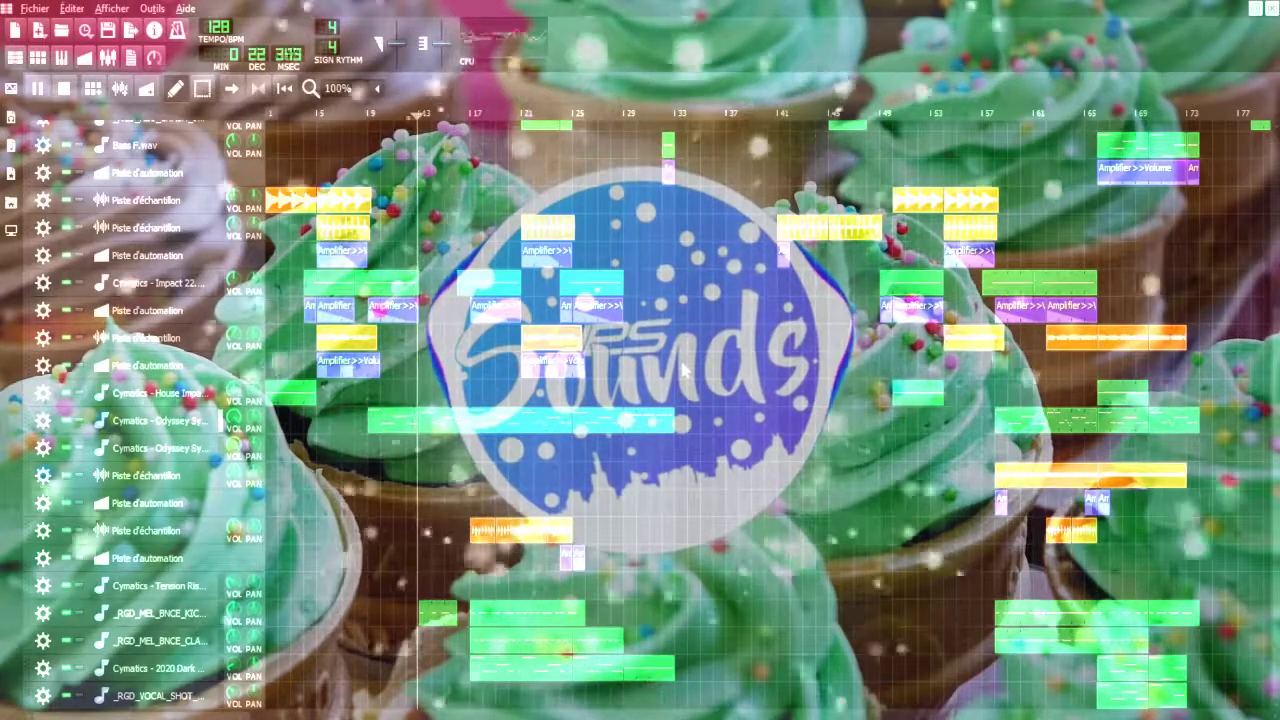
{"action": "scroll", "coordinate": [683, 370], "scroll_direction": "up", "scroll_amount": 2}
{"action": "scroll", "coordinate": [684, 369], "scroll_direction": "up", "scroll_amount": 2}
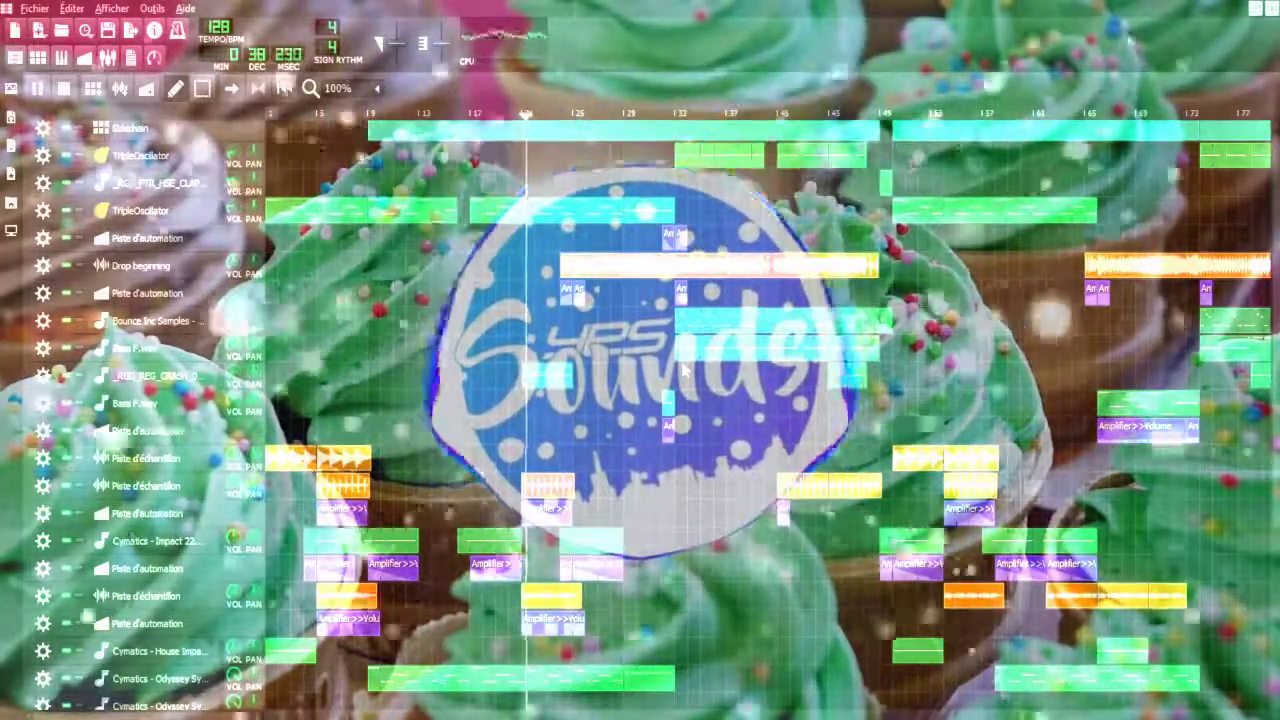
{"action": "scroll", "coordinate": [684, 370], "scroll_direction": "down", "scroll_amount": 2}
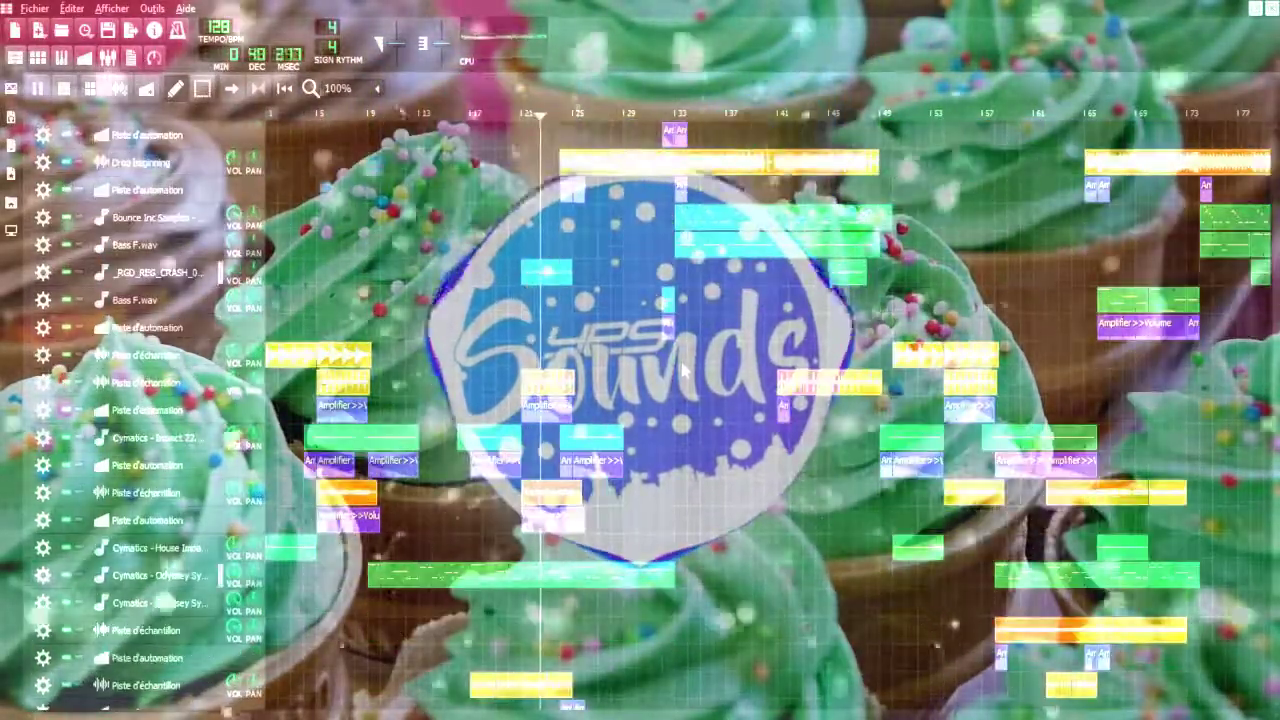
{"action": "scroll", "coordinate": [684, 370], "scroll_direction": "down", "scroll_amount": 2}
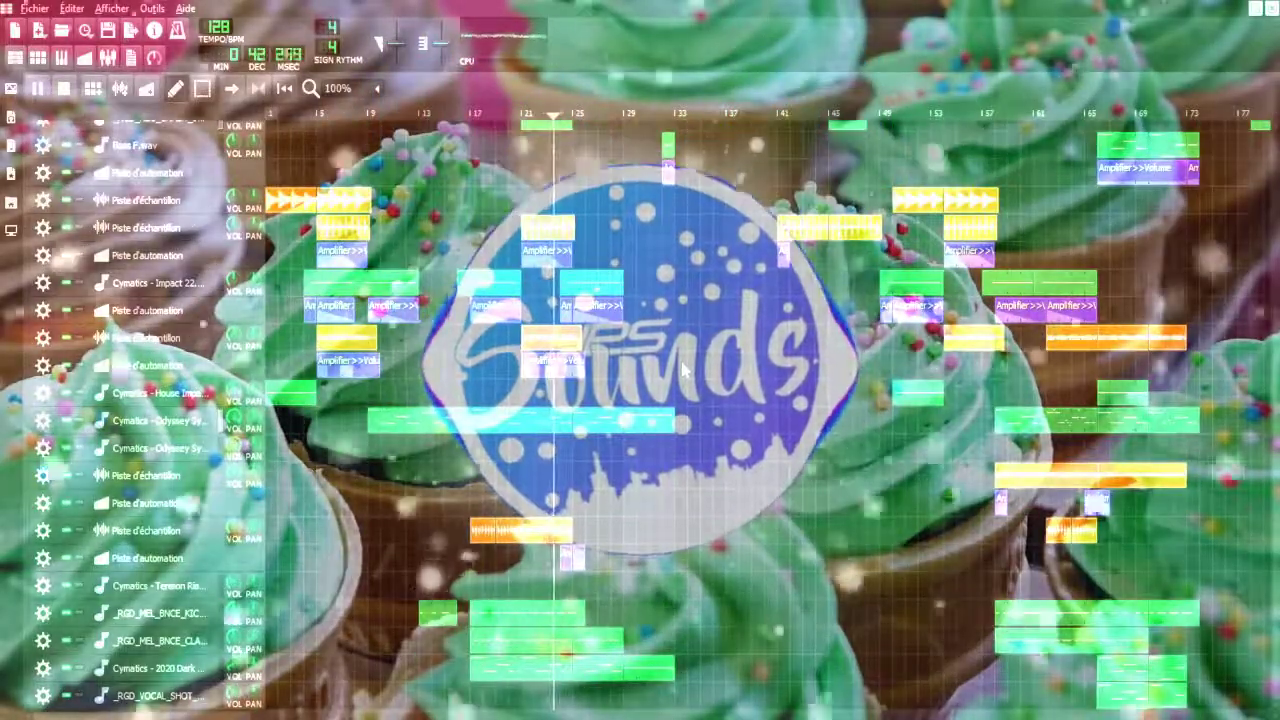
{"action": "scroll", "coordinate": [684, 370], "scroll_direction": "up", "scroll_amount": 2}
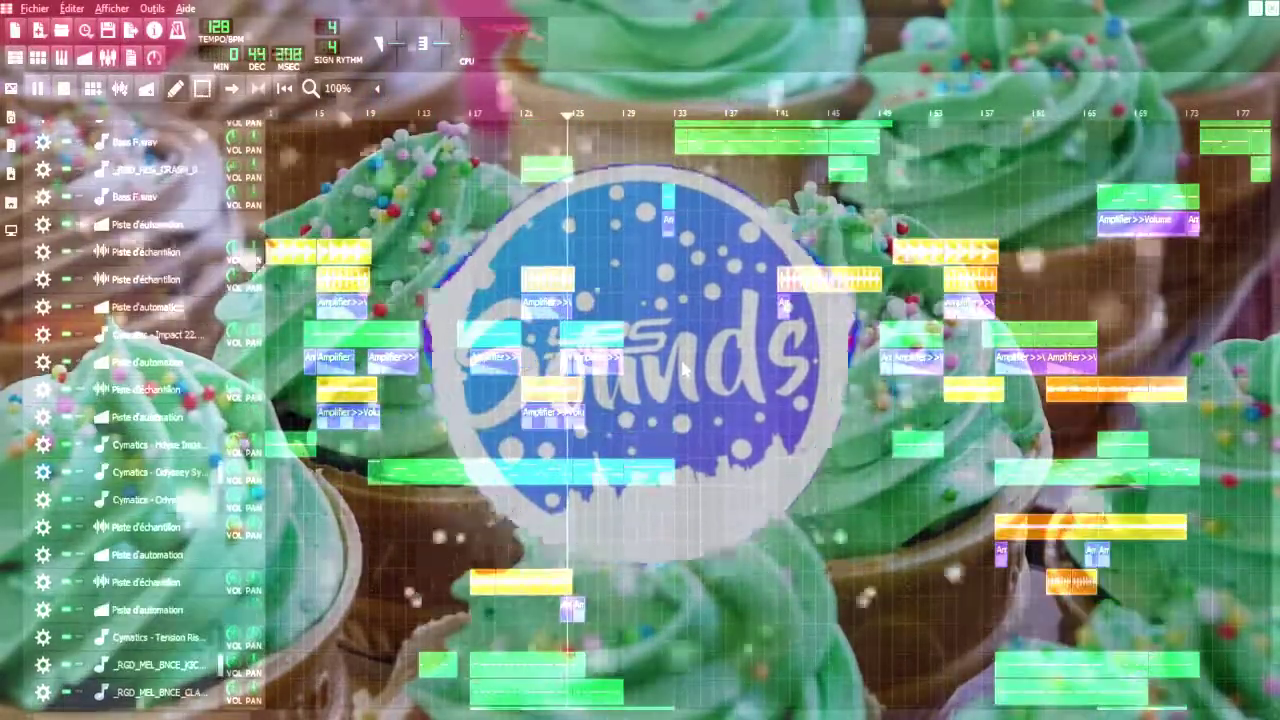
{"action": "scroll", "coordinate": [684, 370], "scroll_direction": "up", "scroll_amount": 6}
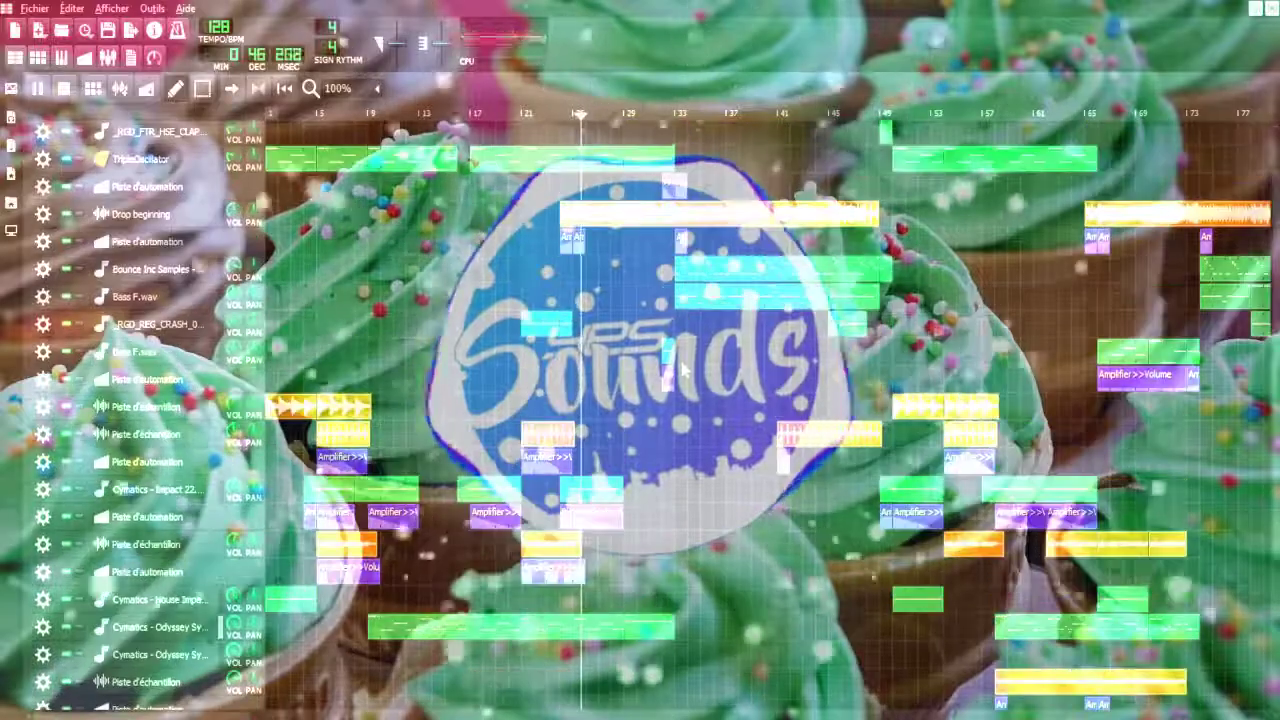